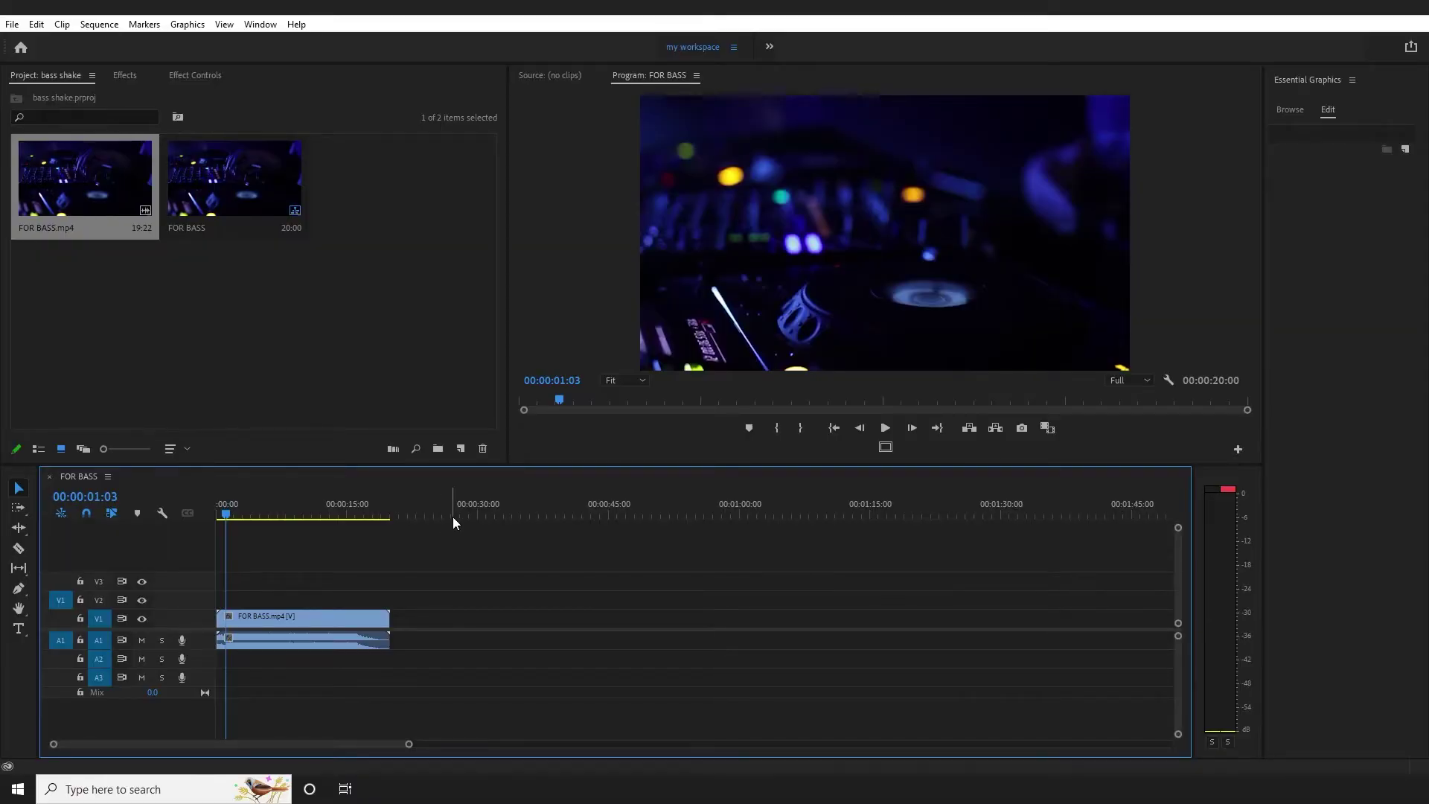
# - Fit the FOR BASS.mp4 clip to the timeline and enlarge the A1 track to show its waveform
pyautogui.click(279, 637)
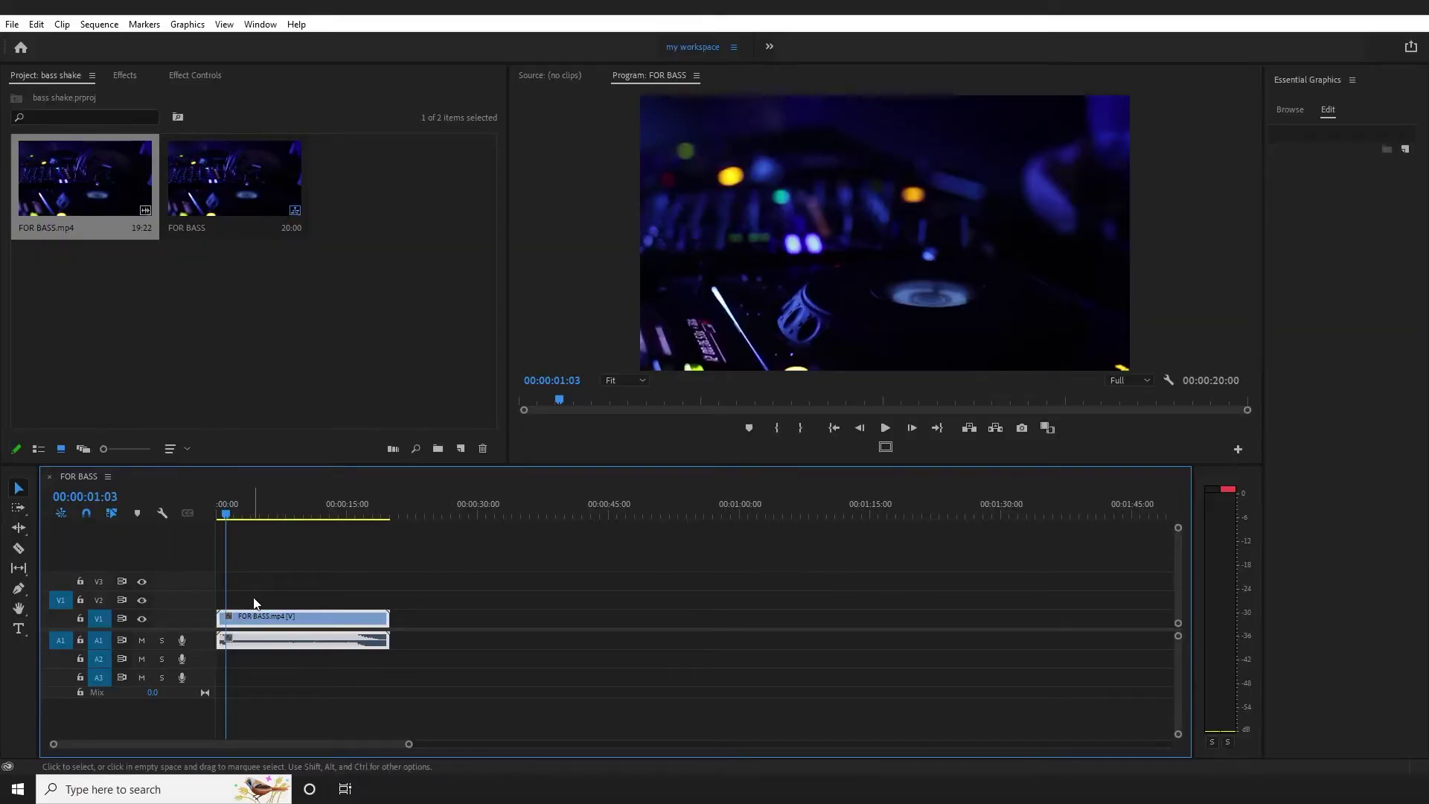
pyautogui.press('=')
pyautogui.press('=')
pyautogui.press('=')
pyautogui.press('=')
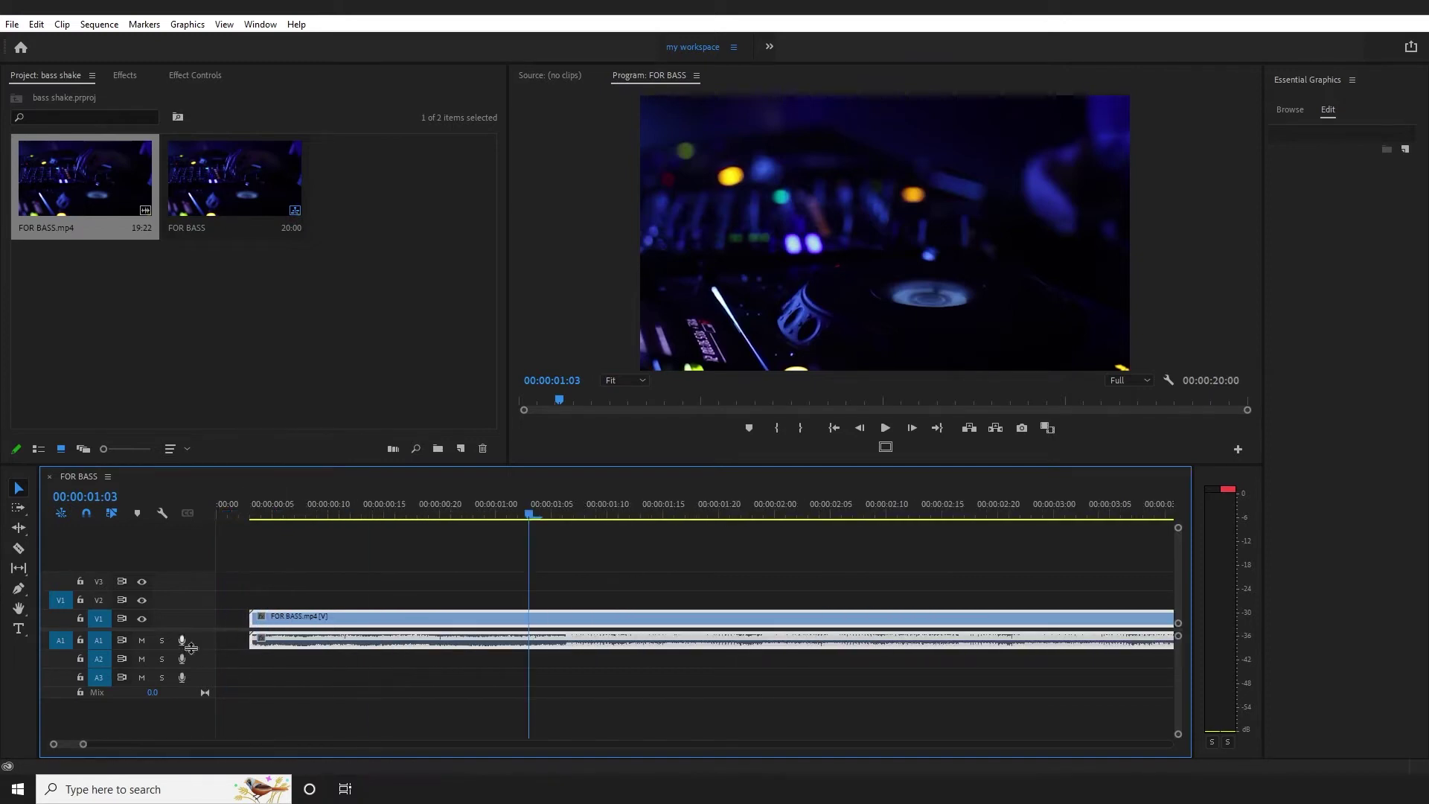
pyautogui.moveTo(187, 649); pyautogui.dragTo(170, 713)
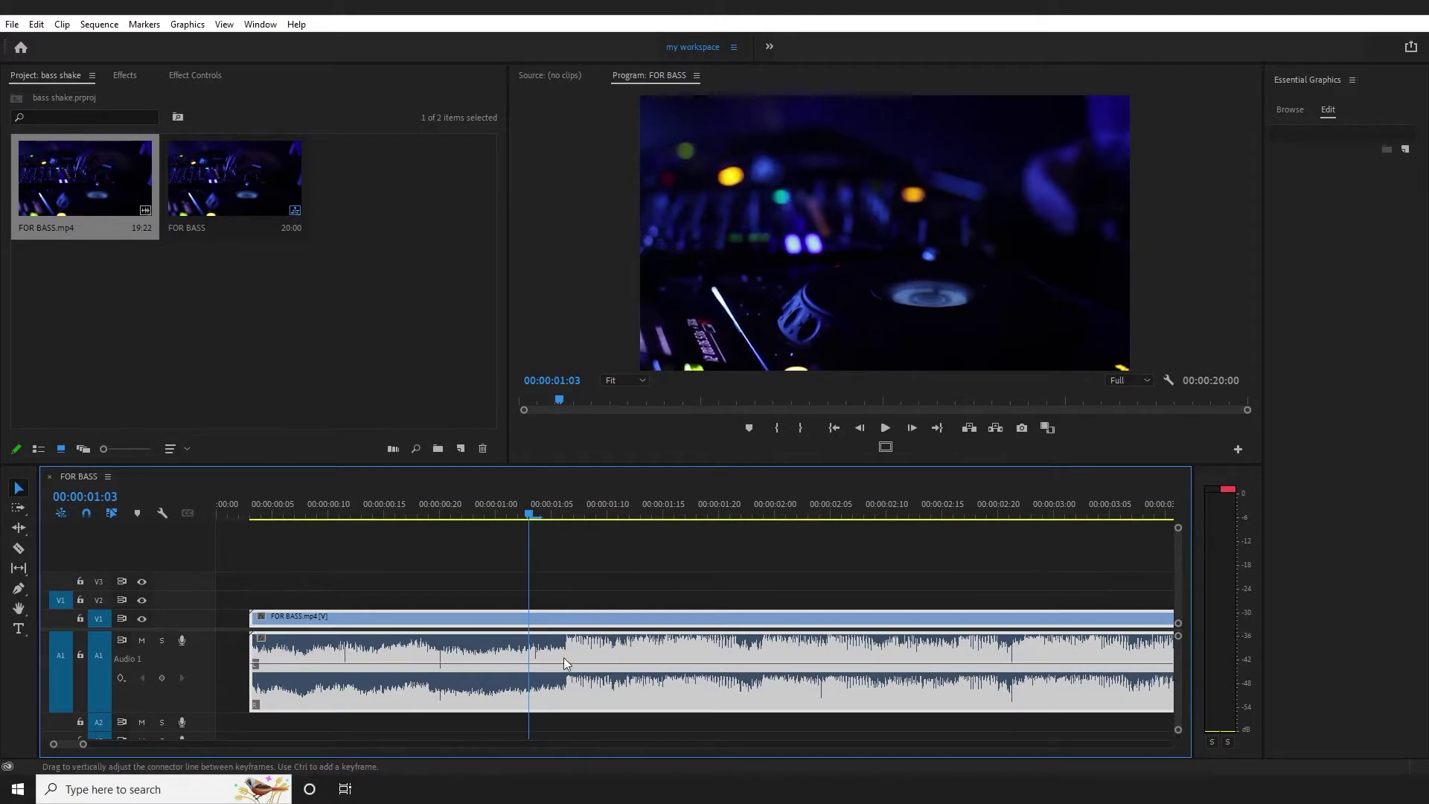
pyautogui.scroll(2, 638, 650)
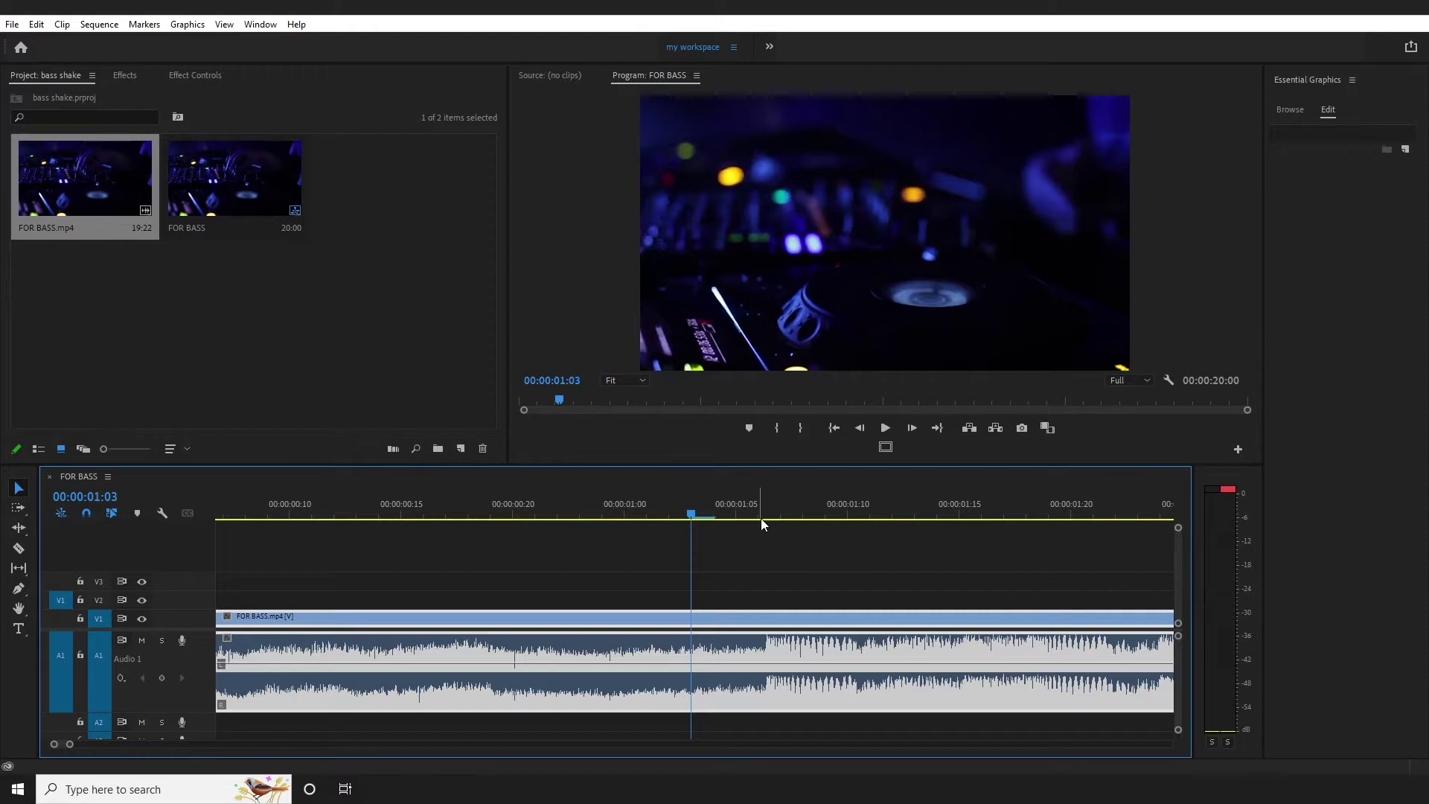
pyautogui.scroll(-4, 571, 536)
# - Reselect the footage clip and play the sequence to hear the beat
pyautogui.click(488, 554)
pyautogui.click(475, 616)
pyautogui.press('space')
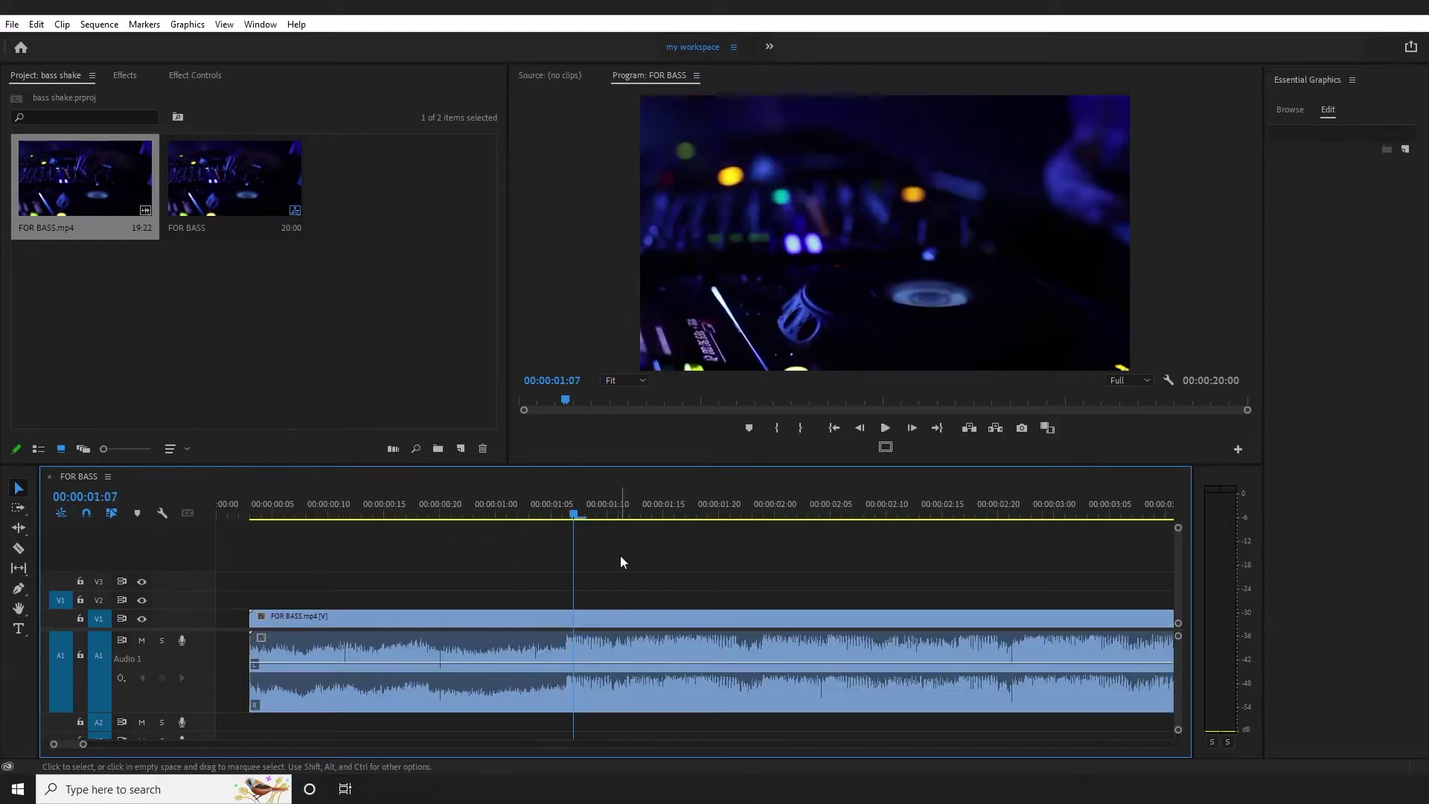
# - Add a marker at the first bass hit, 00:00:01:06
pyautogui.press('=')
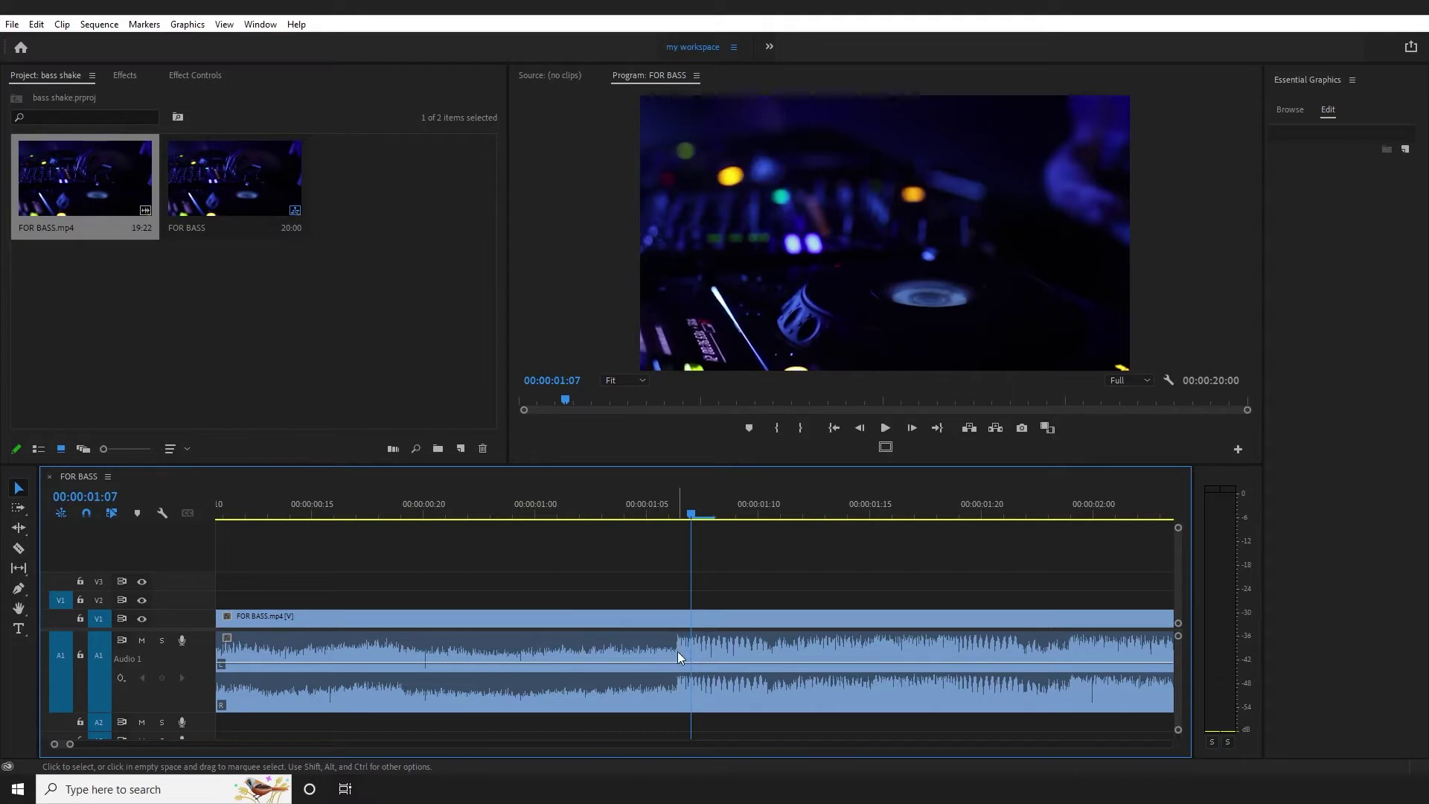
pyautogui.moveTo(692, 514); pyautogui.dragTo(673, 512)
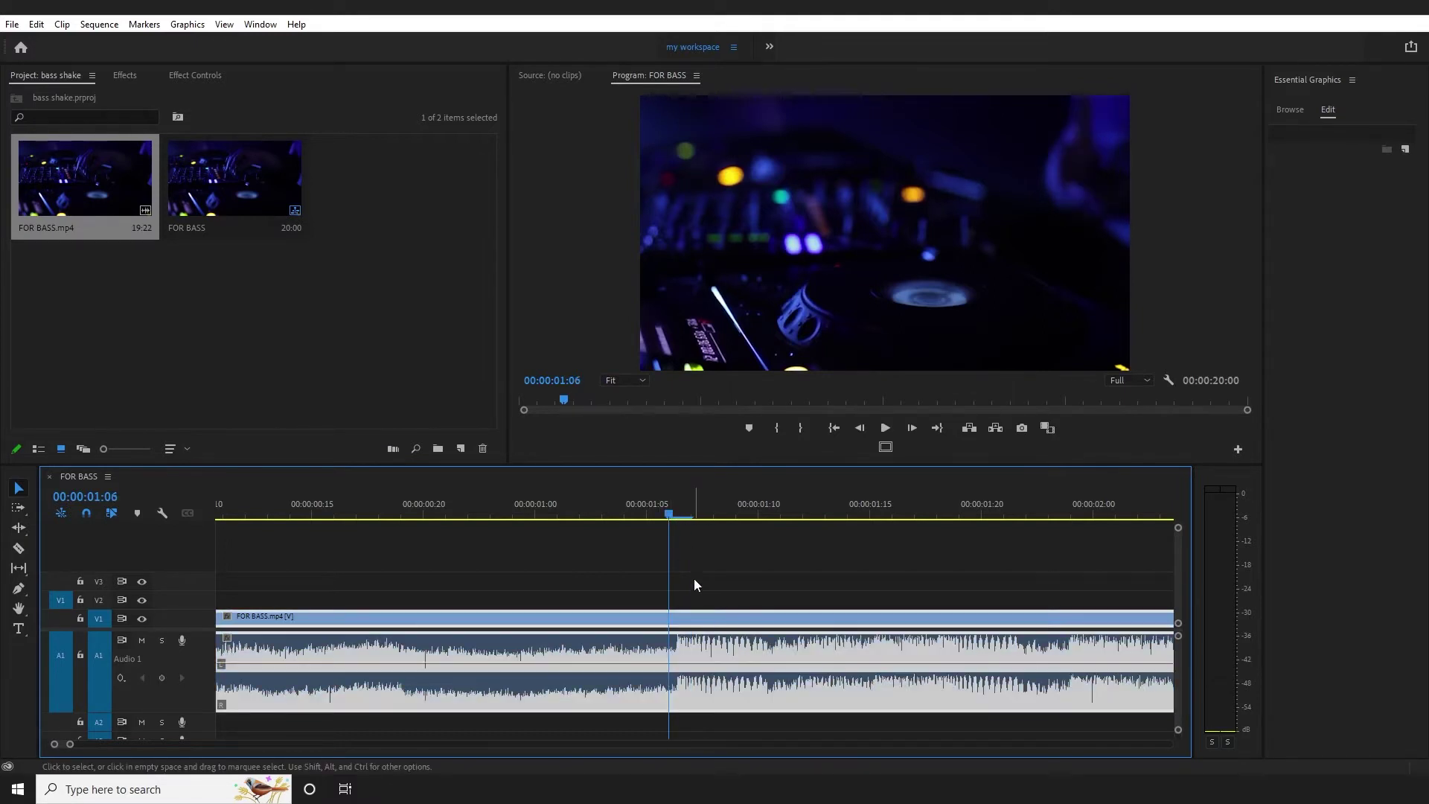
pyautogui.press('m')
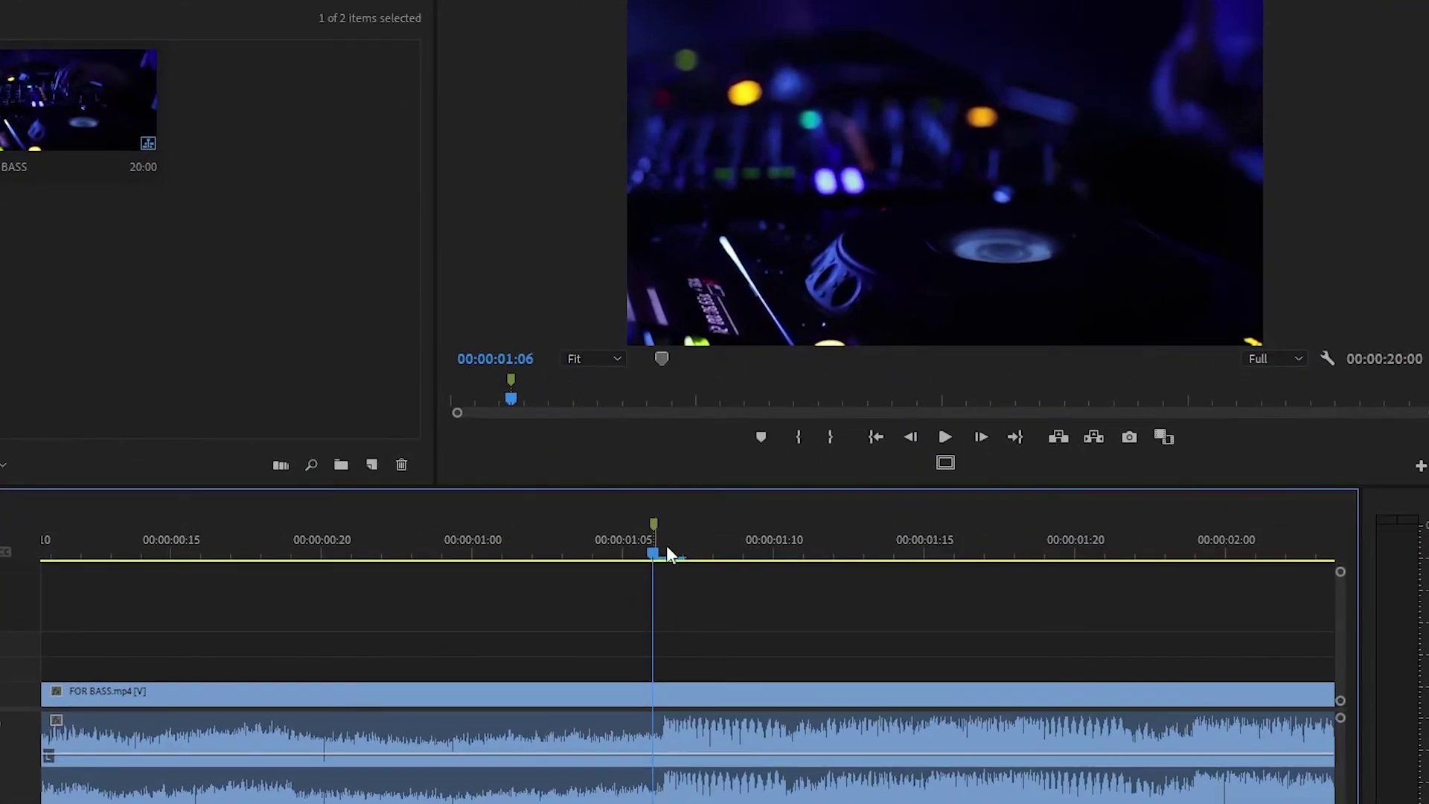
# - Add a second marker at the next bass hit, 00:00:01:18
pyautogui.moveTo(646, 553); pyautogui.dragTo(1013, 640)
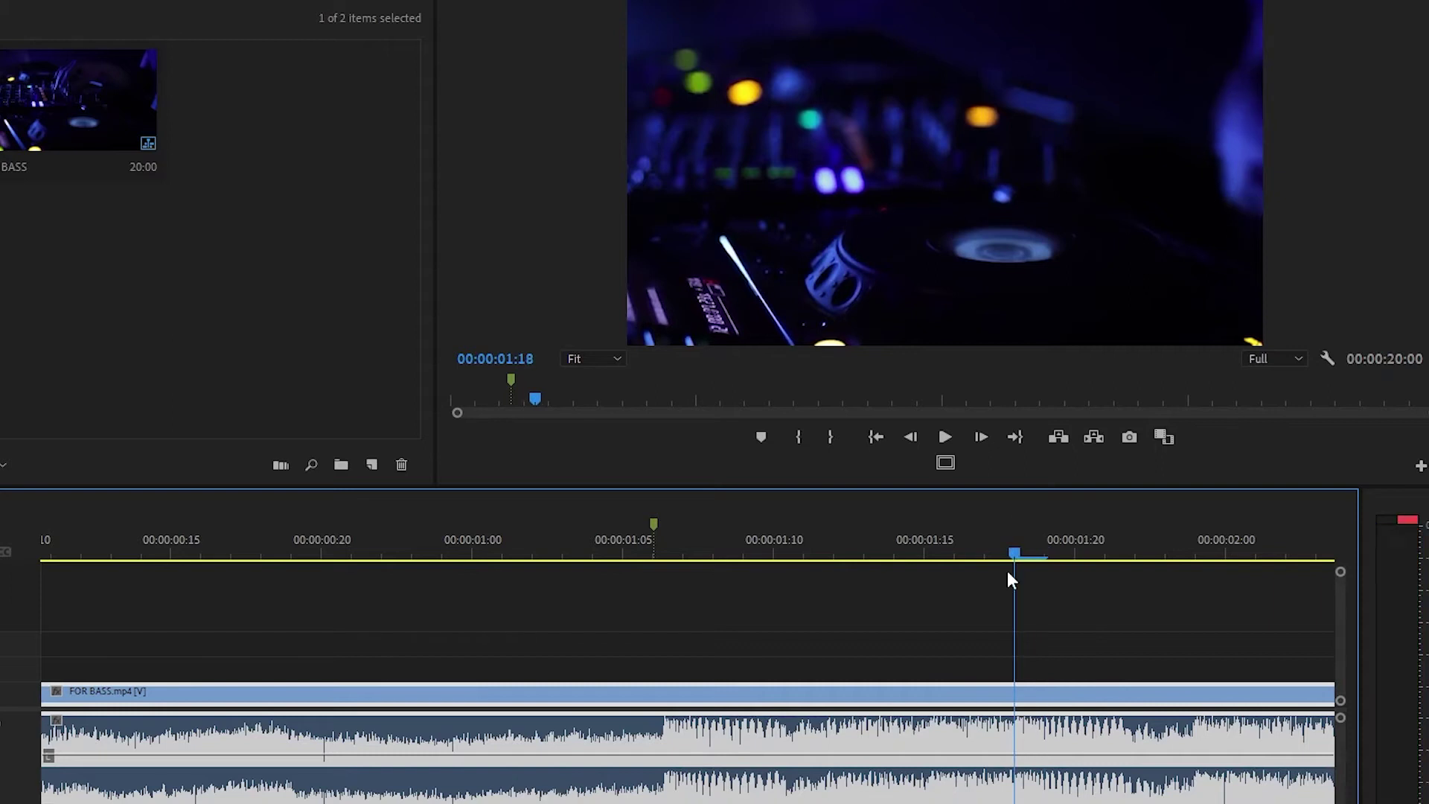
pyautogui.moveTo(1015, 549)
pyautogui.mouseDown()
pyautogui.moveTo(1051, 553)
pyautogui.moveTo(1017, 565)
pyautogui.mouseUp()
pyautogui.hotkey('ctrl', 'a')
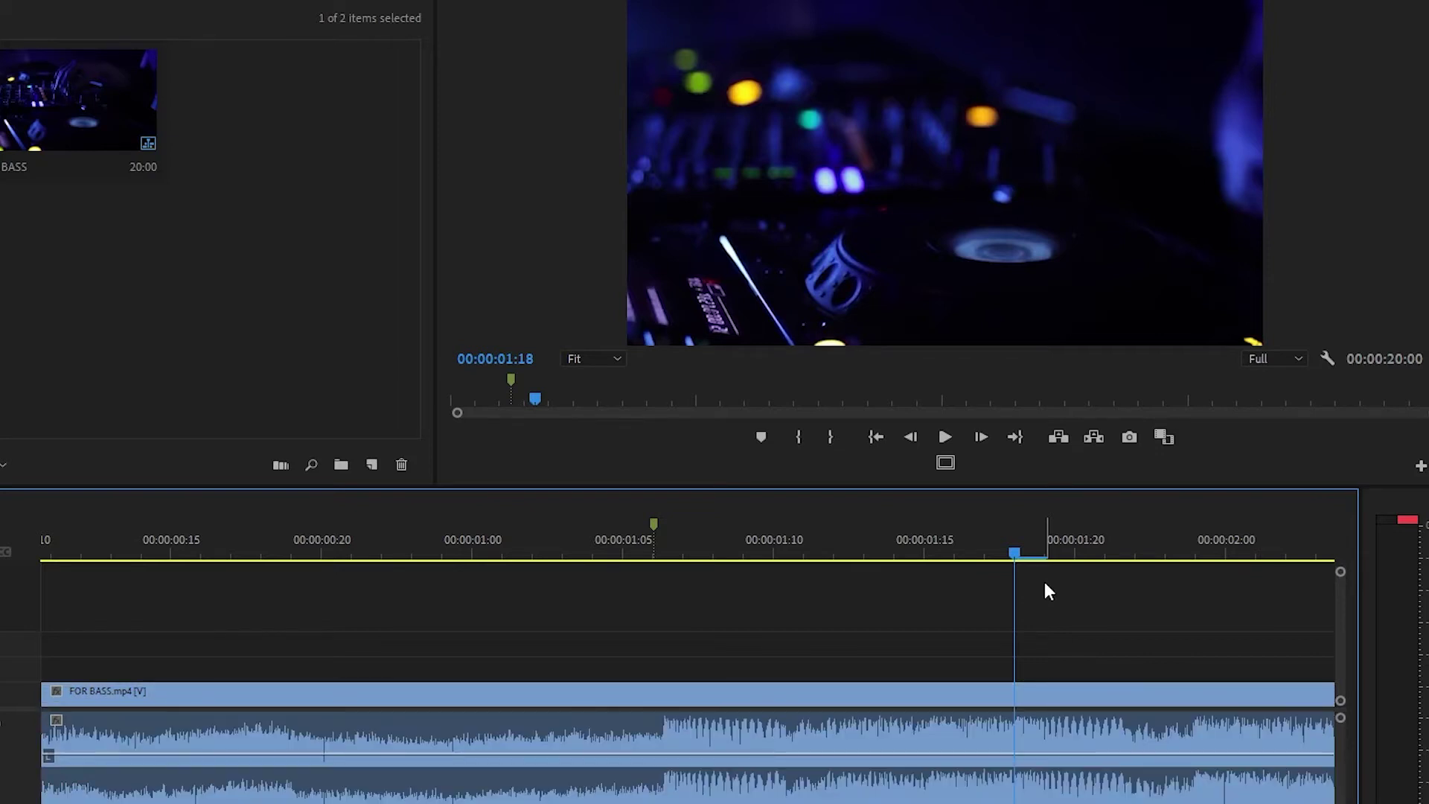
pyautogui.press('m')
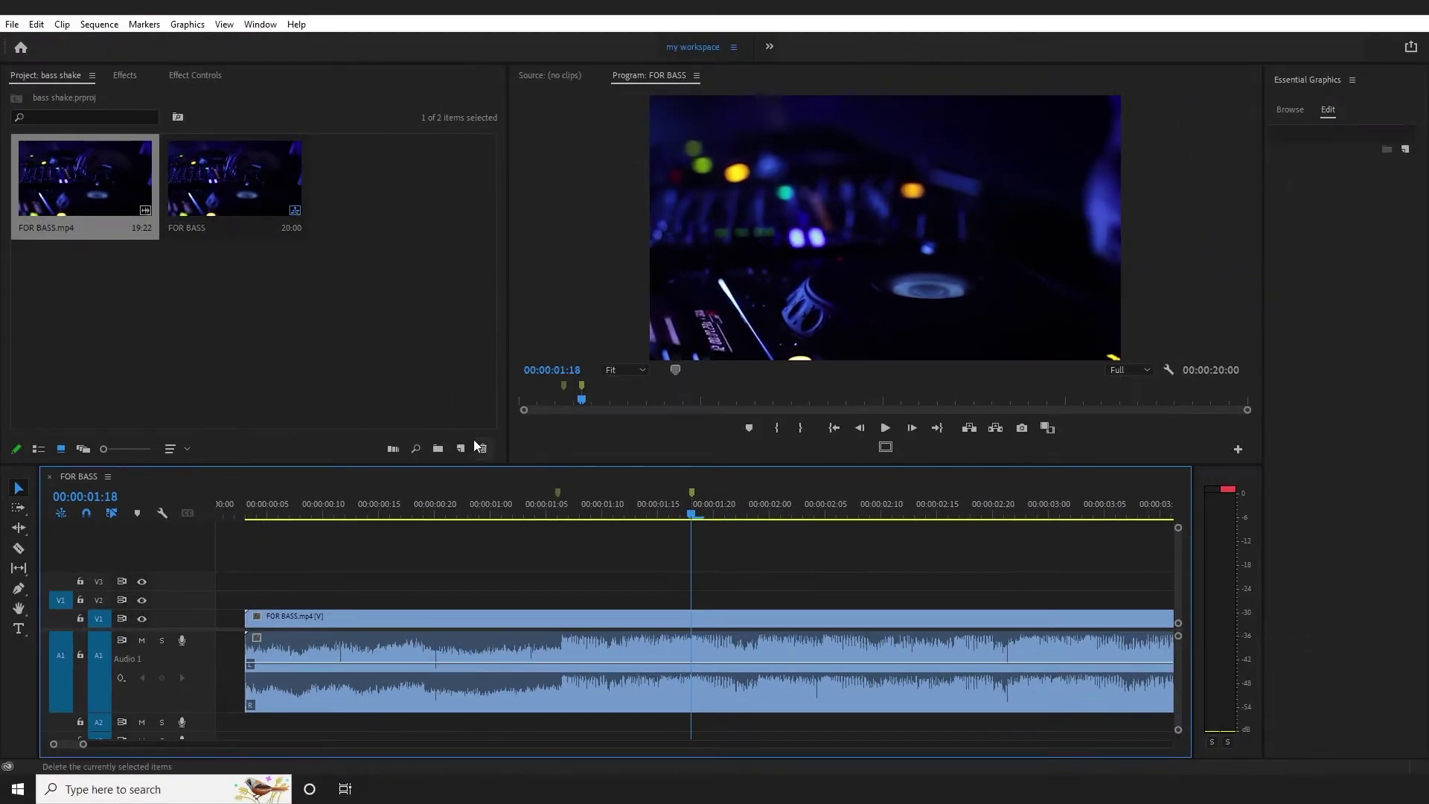
# - Create a 1920×1080 adjustment layer and place it on V2 above the FOR BASS footage
pyautogui.click(418, 389)
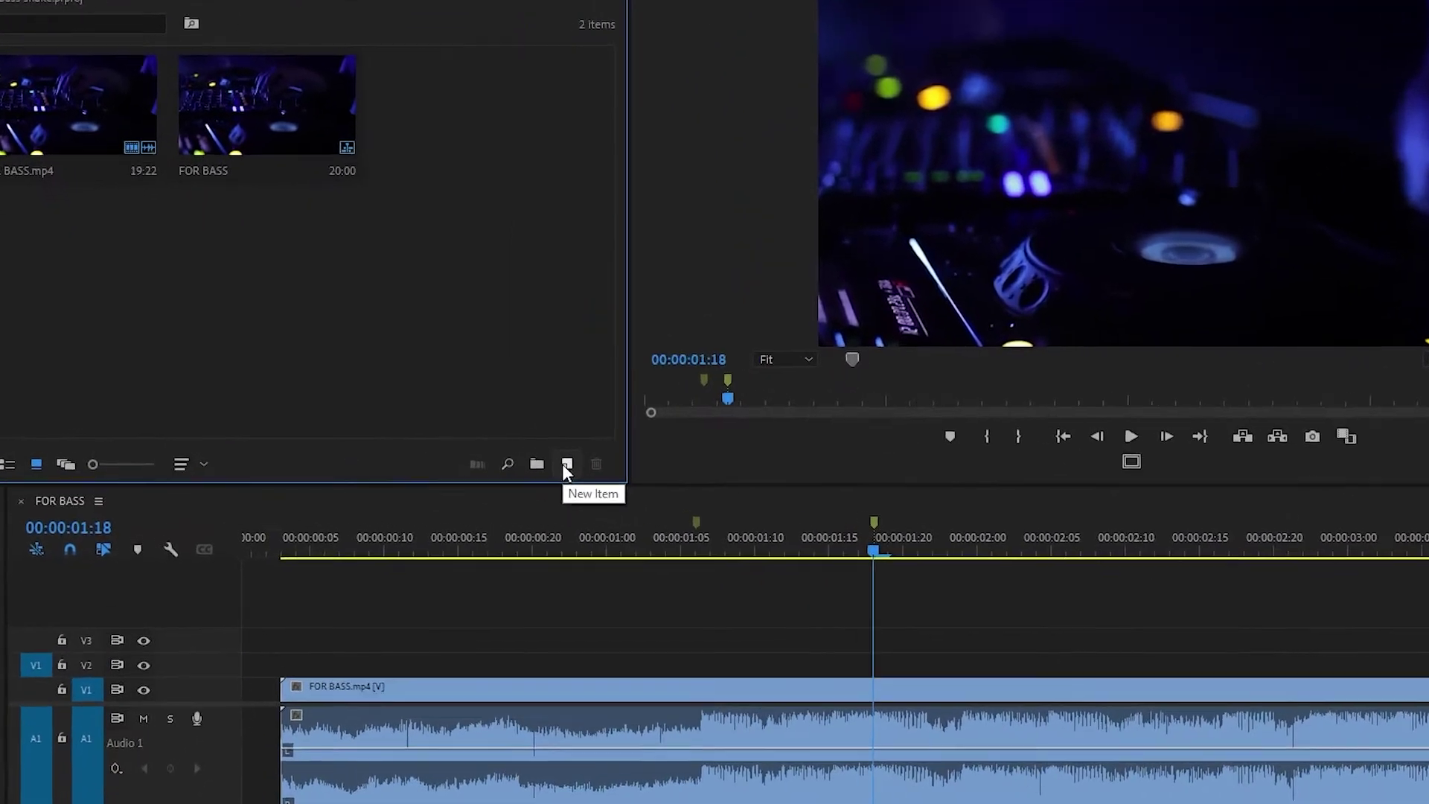
pyautogui.click(461, 449)
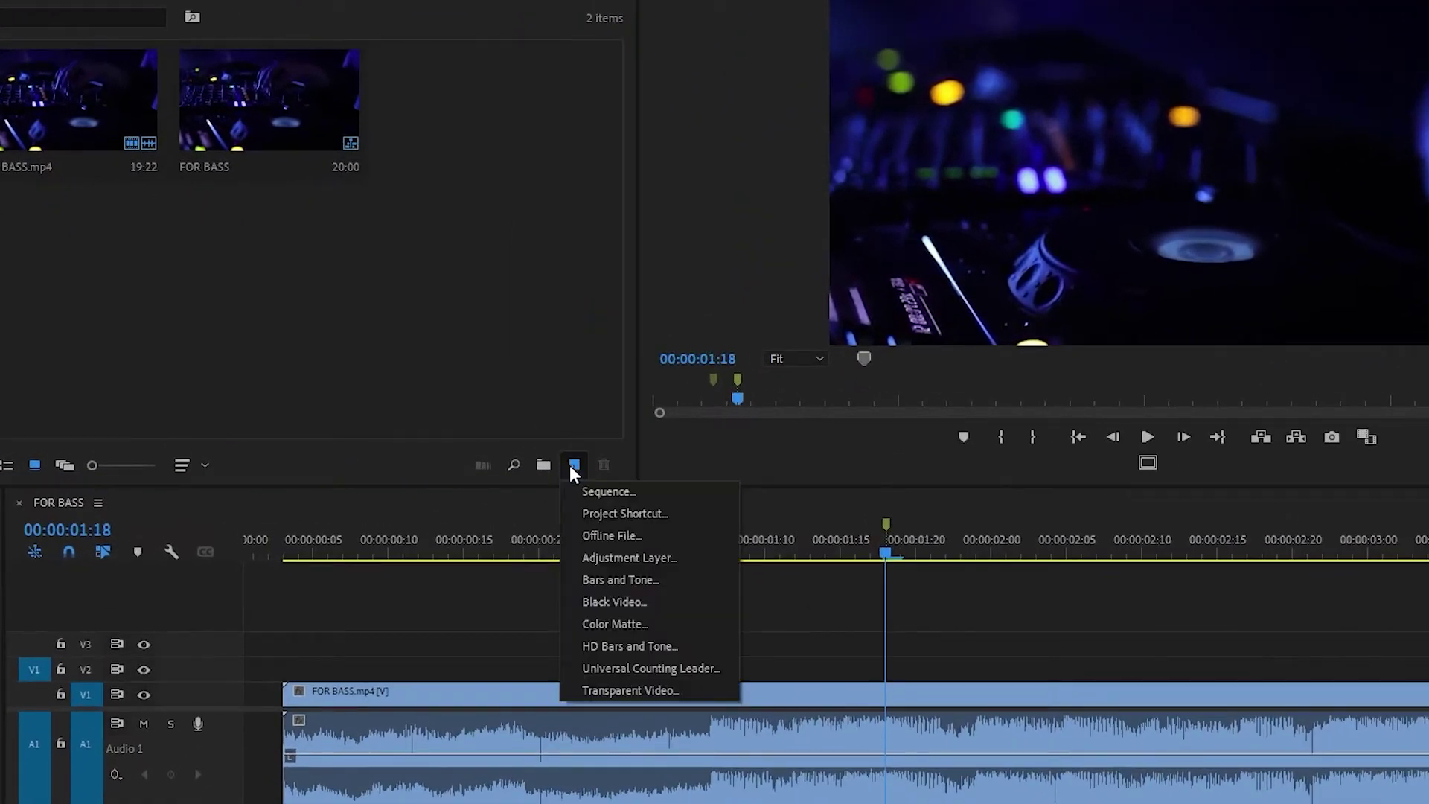
pyautogui.click(609, 560)
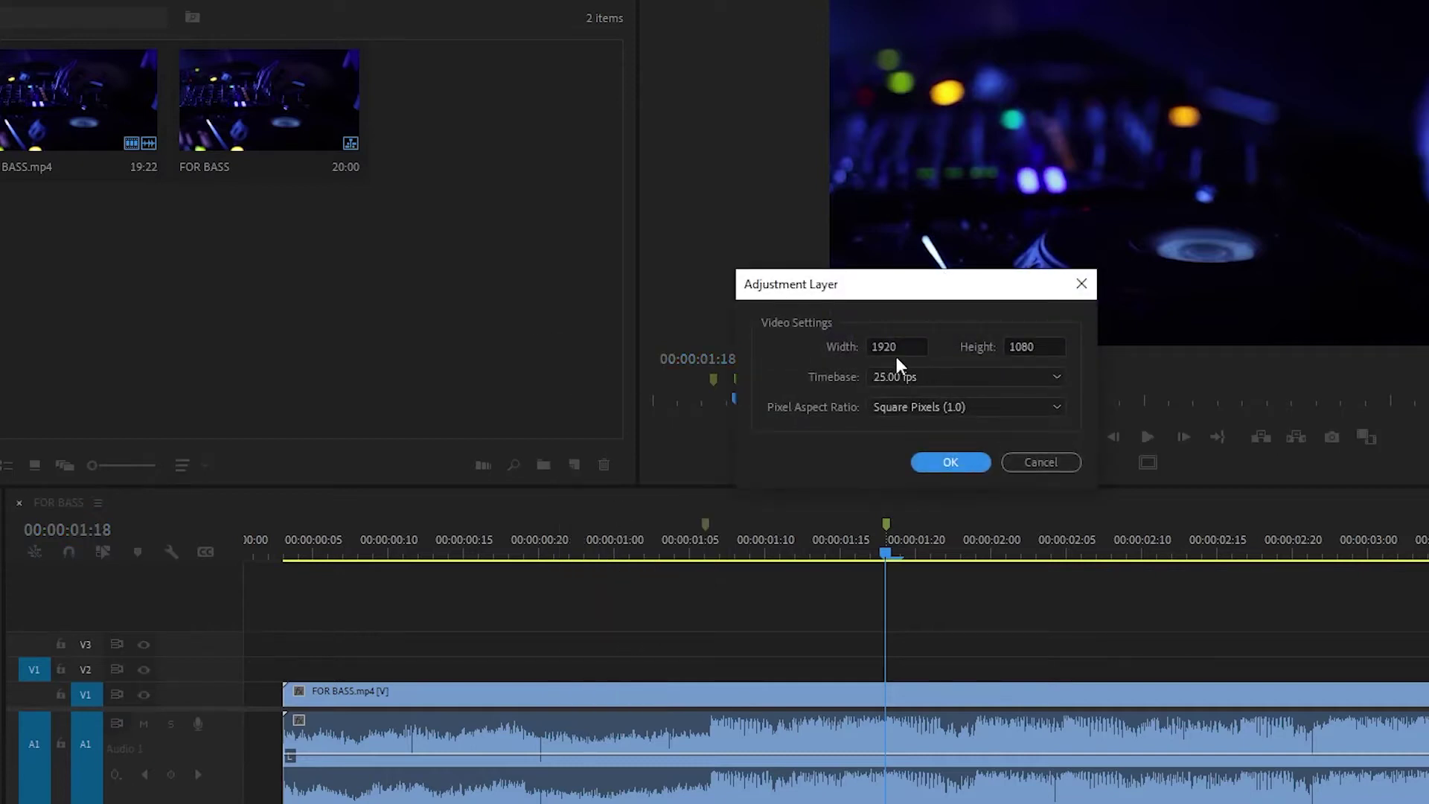
pyautogui.click(966, 461)
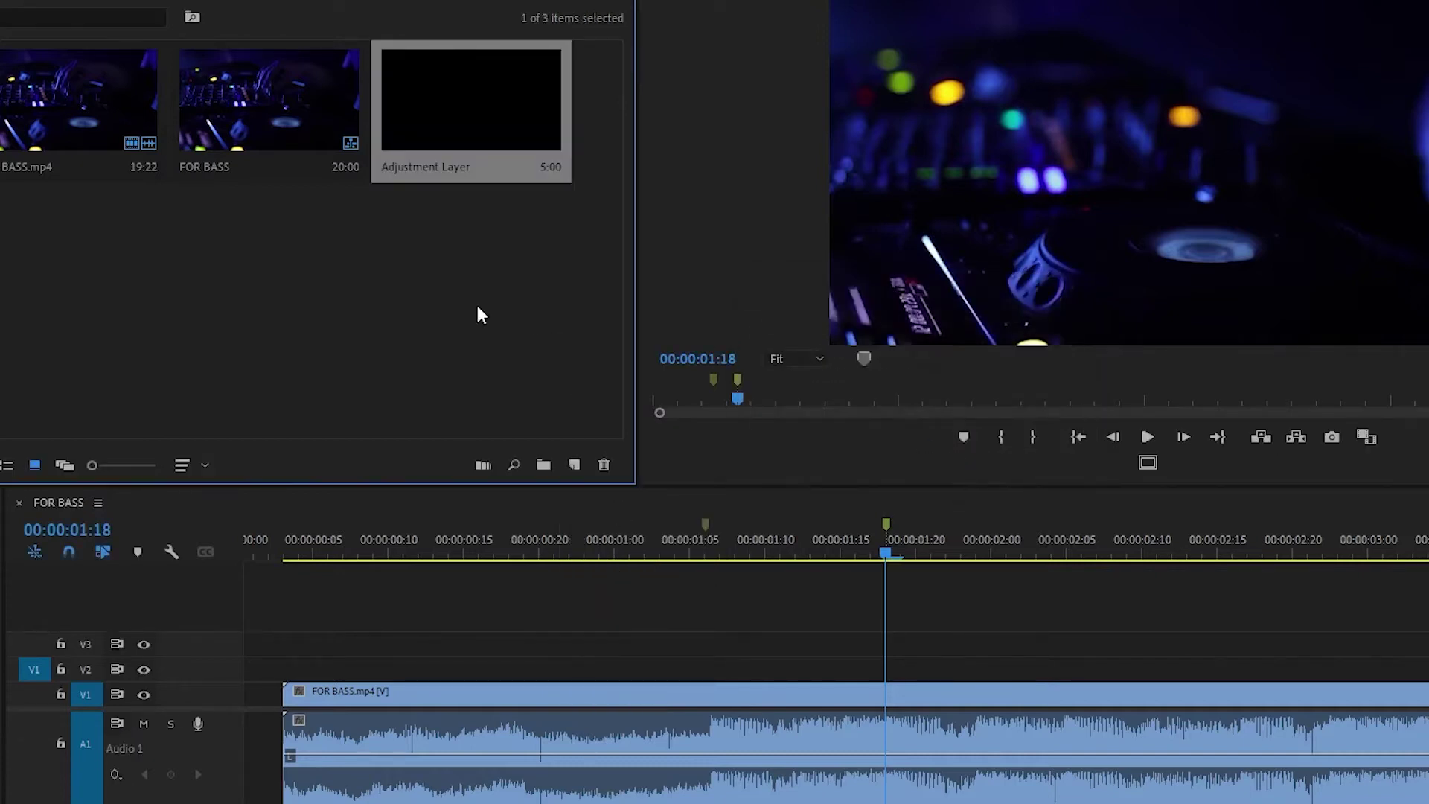
pyautogui.moveTo(457, 119); pyautogui.dragTo(652, 669)
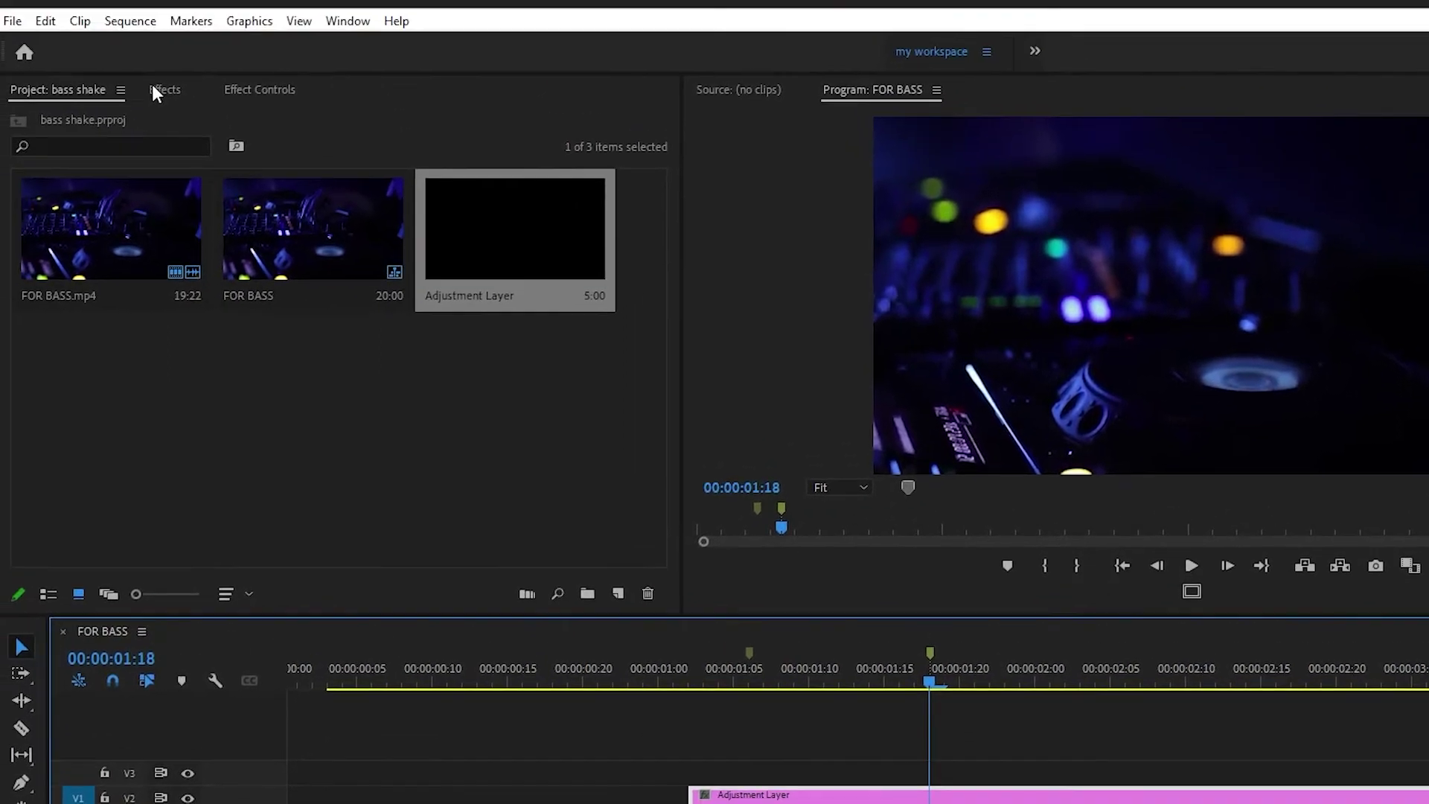
# - Apply the Directional Blur and Distort > Transform effects to the V2 adjustment layer
pyautogui.click(120, 0)
pyautogui.click(68, 113)
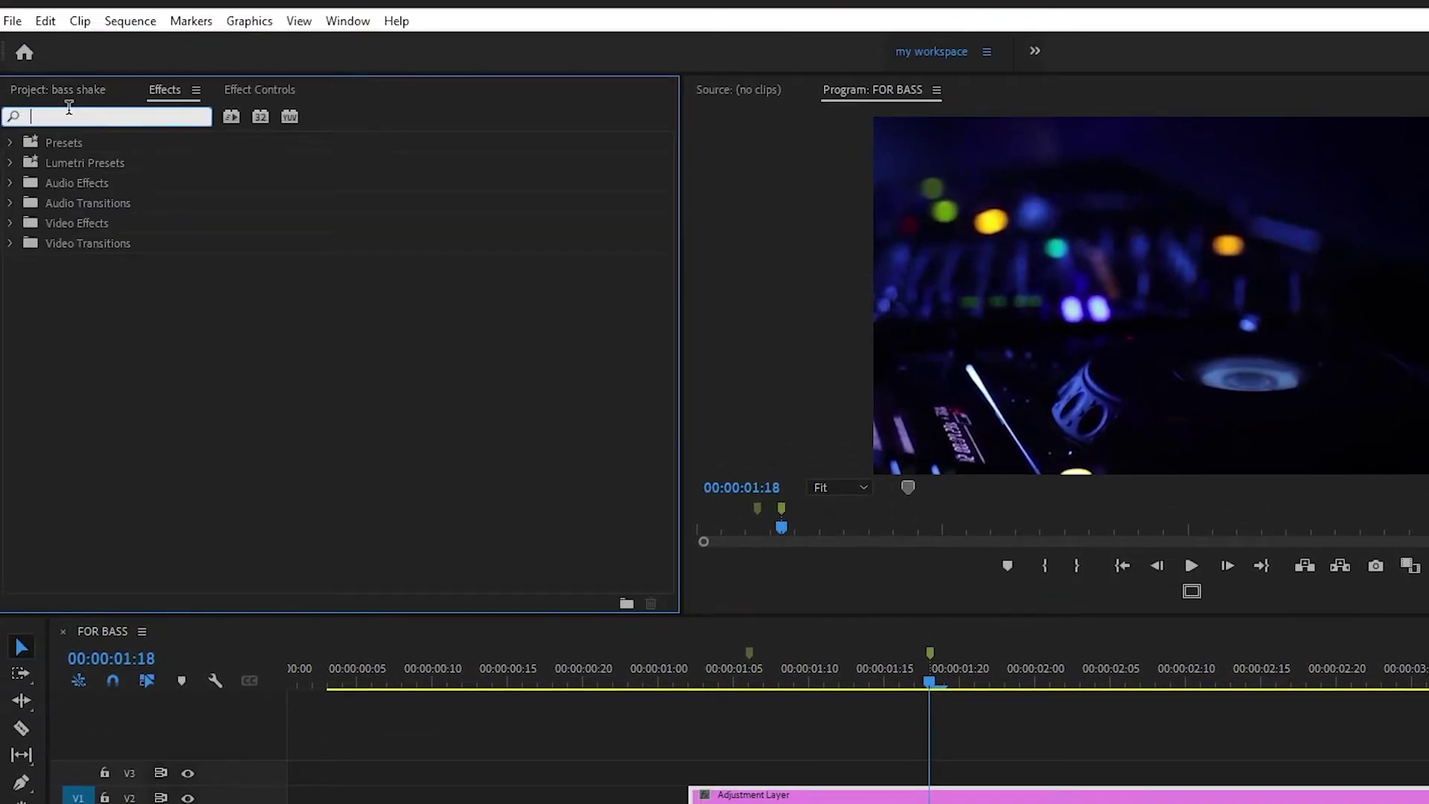
pyautogui.write('dir')
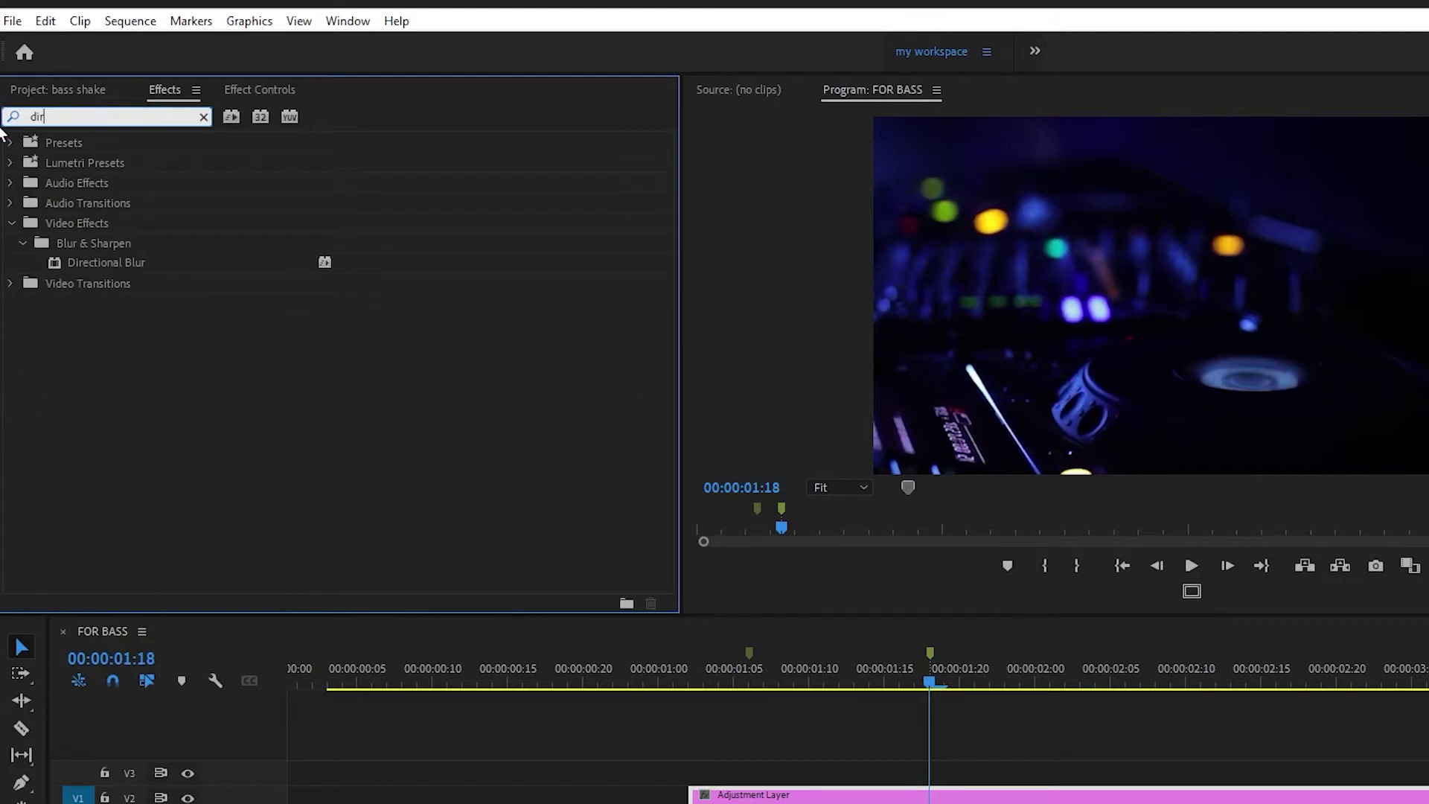
pyautogui.click(79, 262)
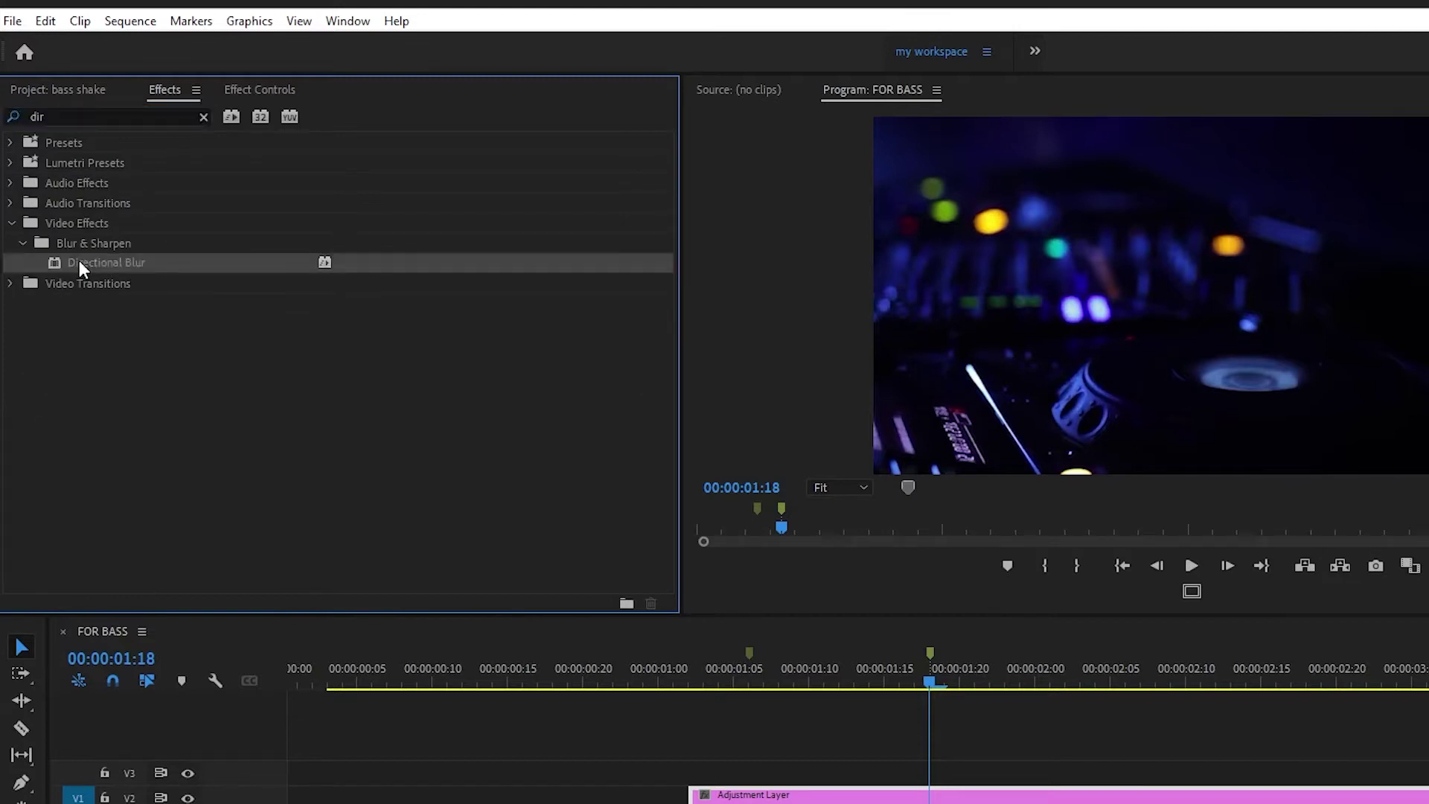
pyautogui.moveTo(78, 259); pyautogui.dragTo(899, 801)
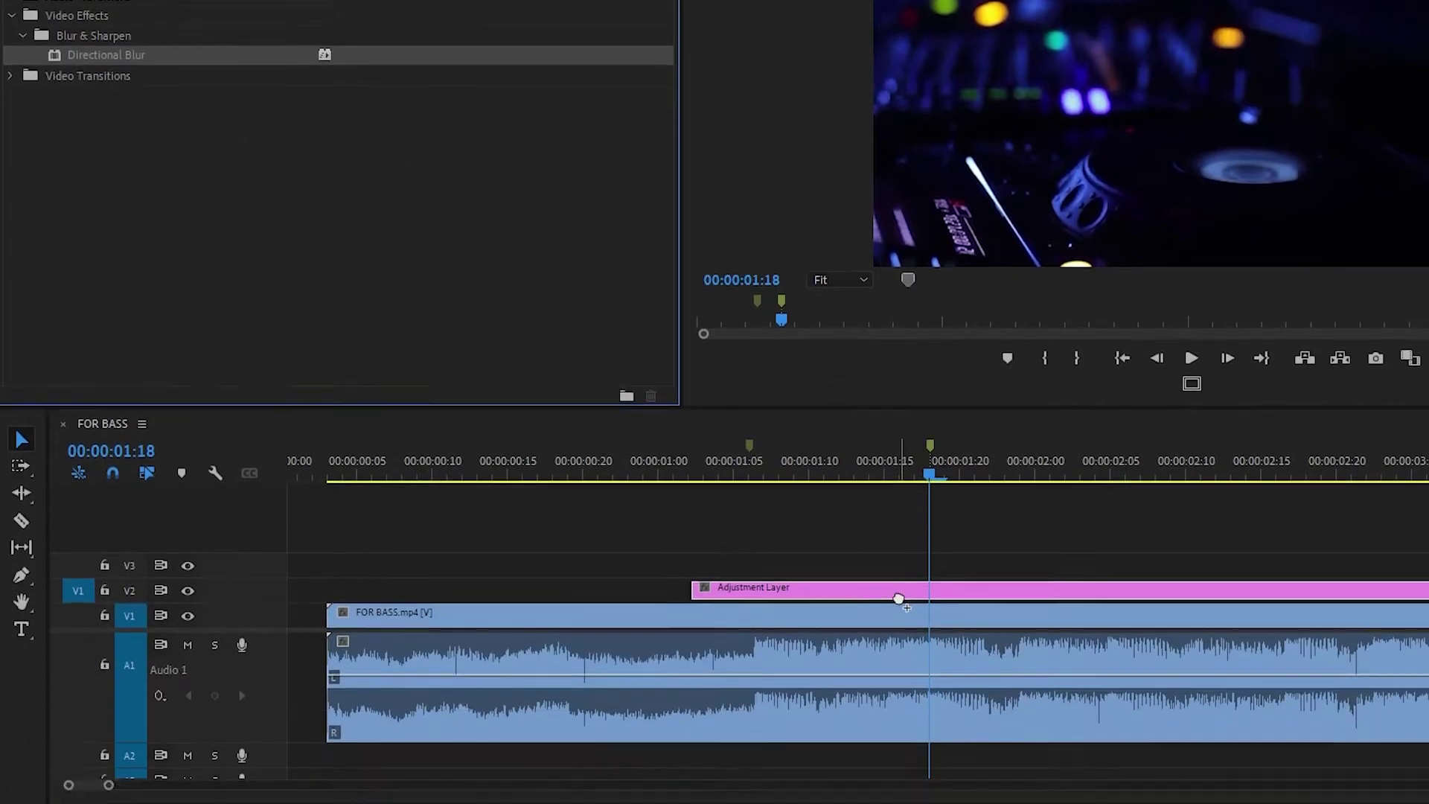
pyautogui.moveTo(898, 598); pyautogui.dragTo(900, 598)
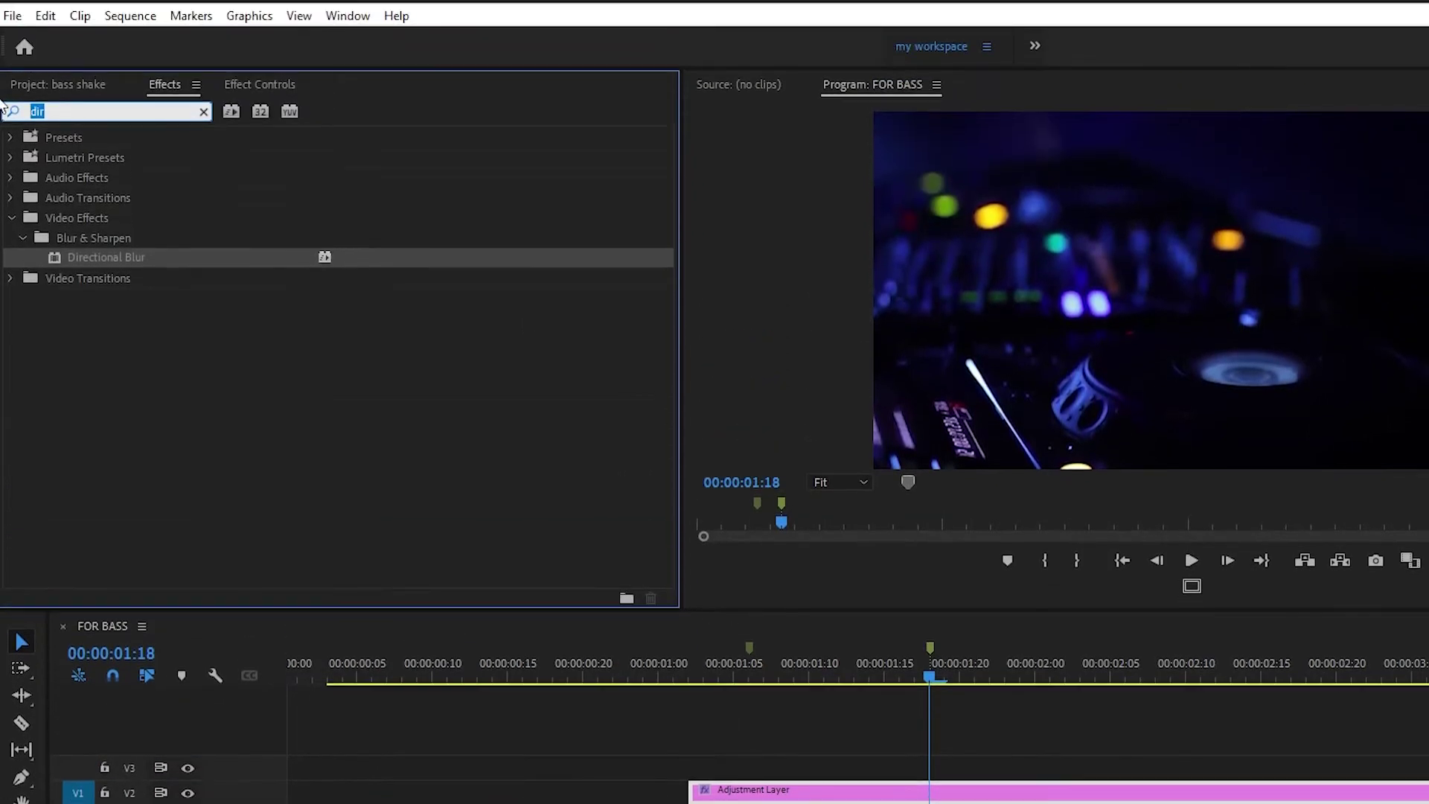
pyautogui.write('transform')
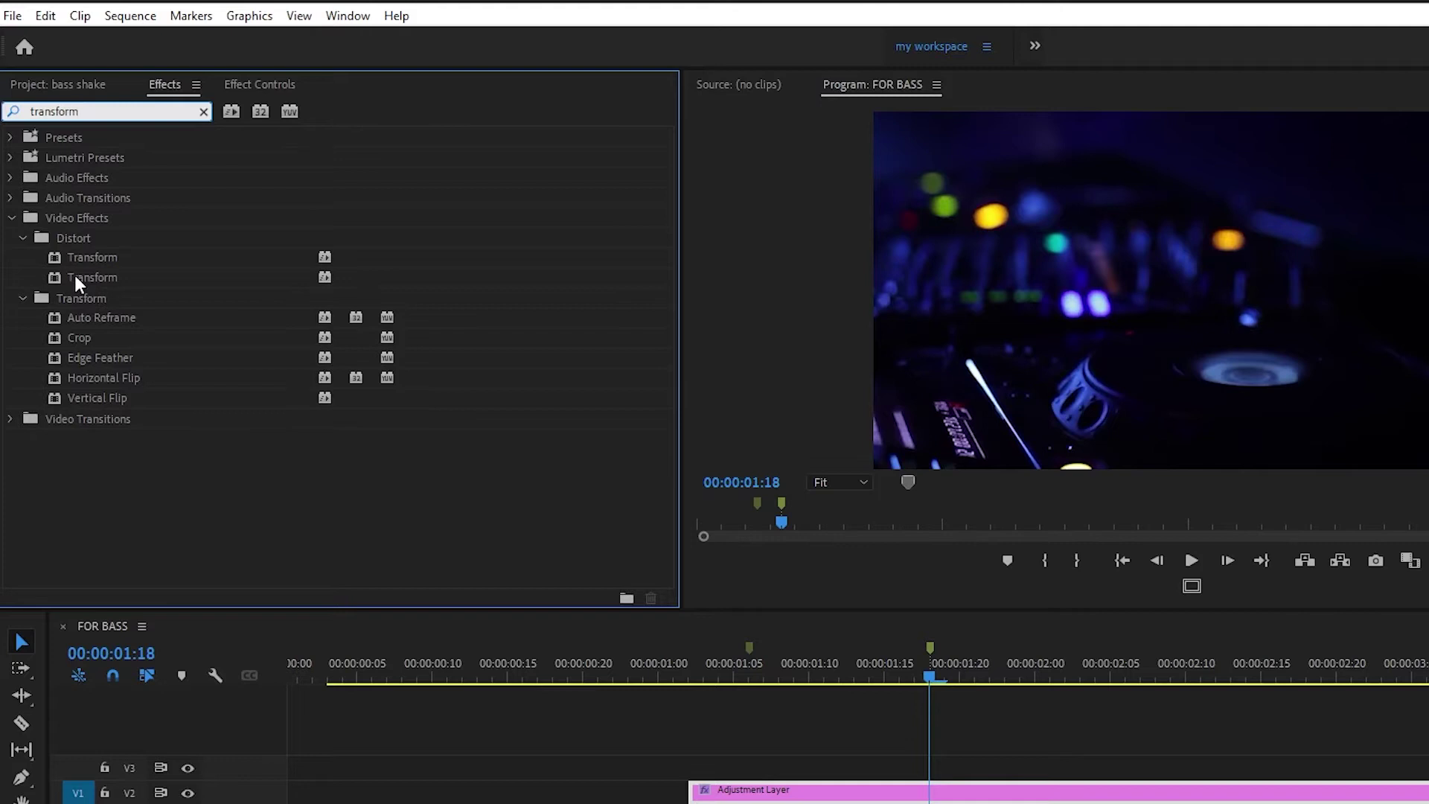
pyautogui.moveTo(74, 275); pyautogui.dragTo(947, 795)
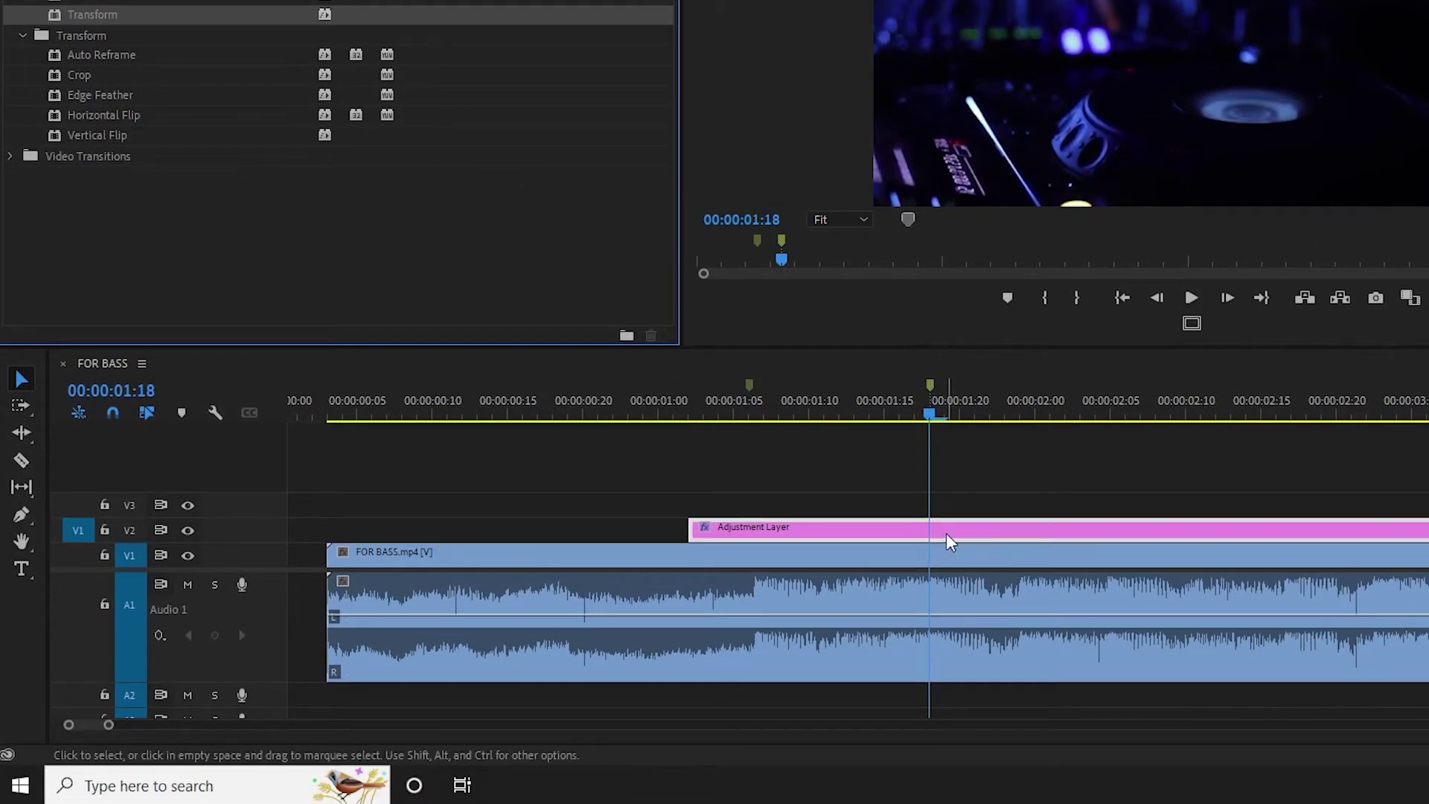
# - Set the adjustment layer's Directional Blur length to 35
pyautogui.click(874, 524)
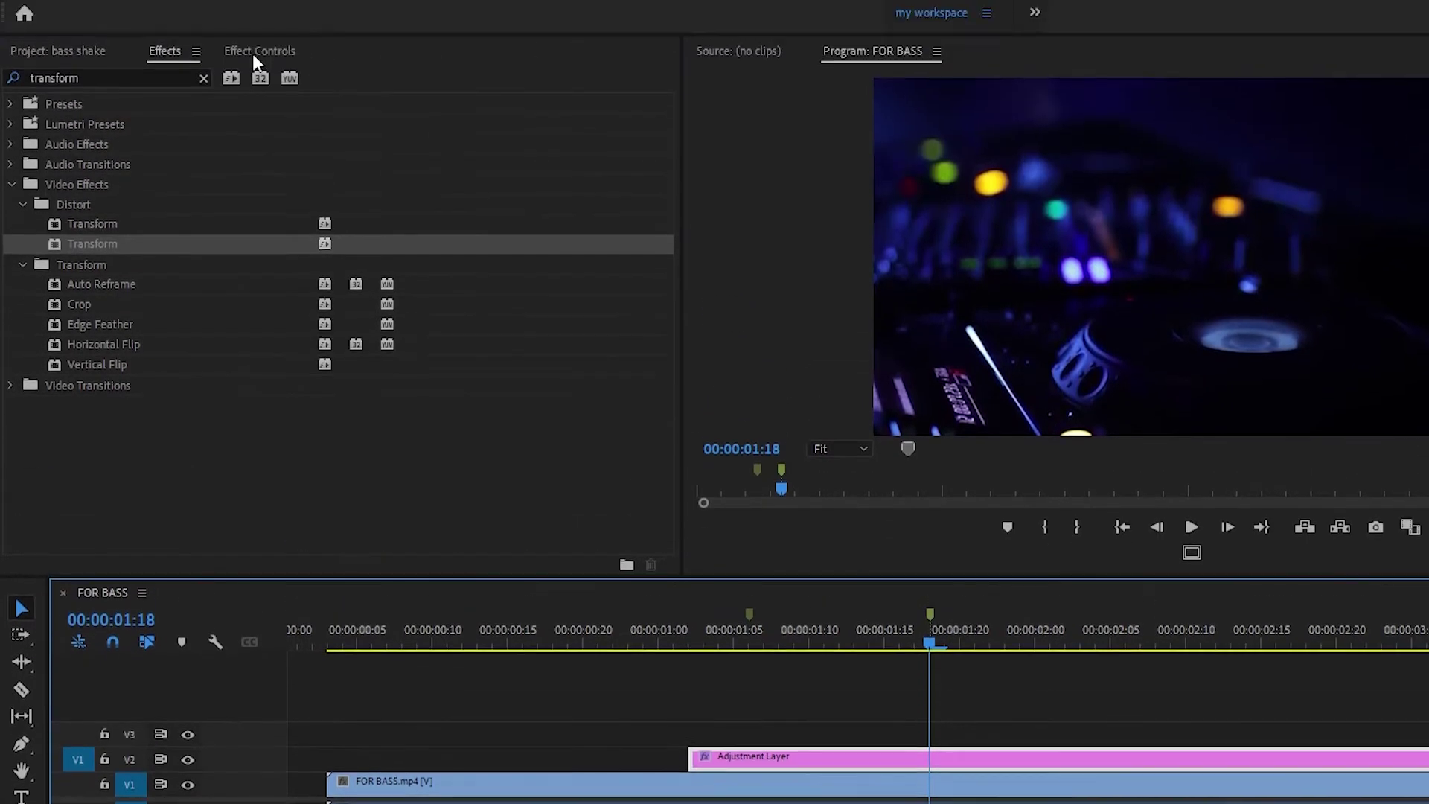
pyautogui.click(255, 52)
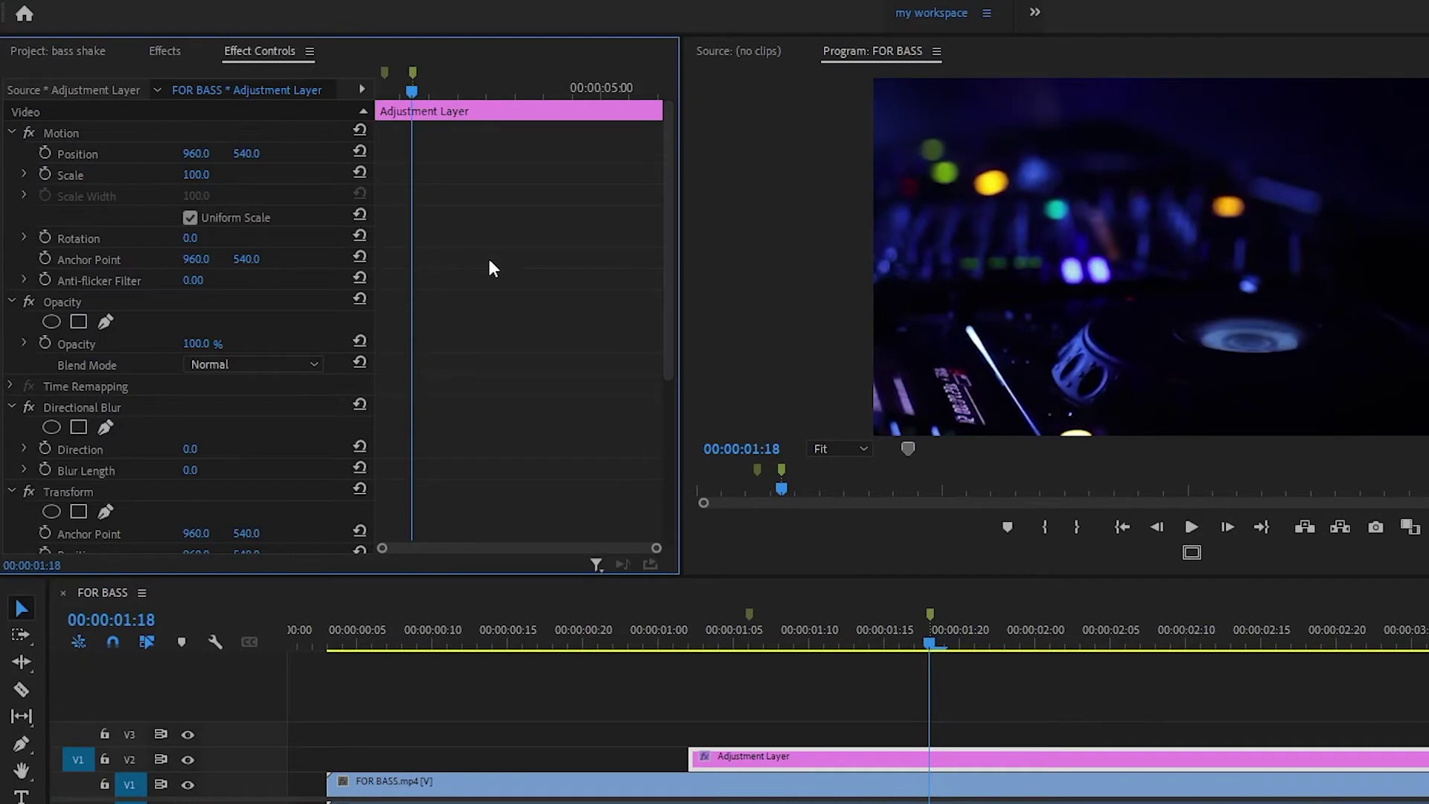
pyautogui.scroll(-5, 488, 268)
pyautogui.click(71, 168)
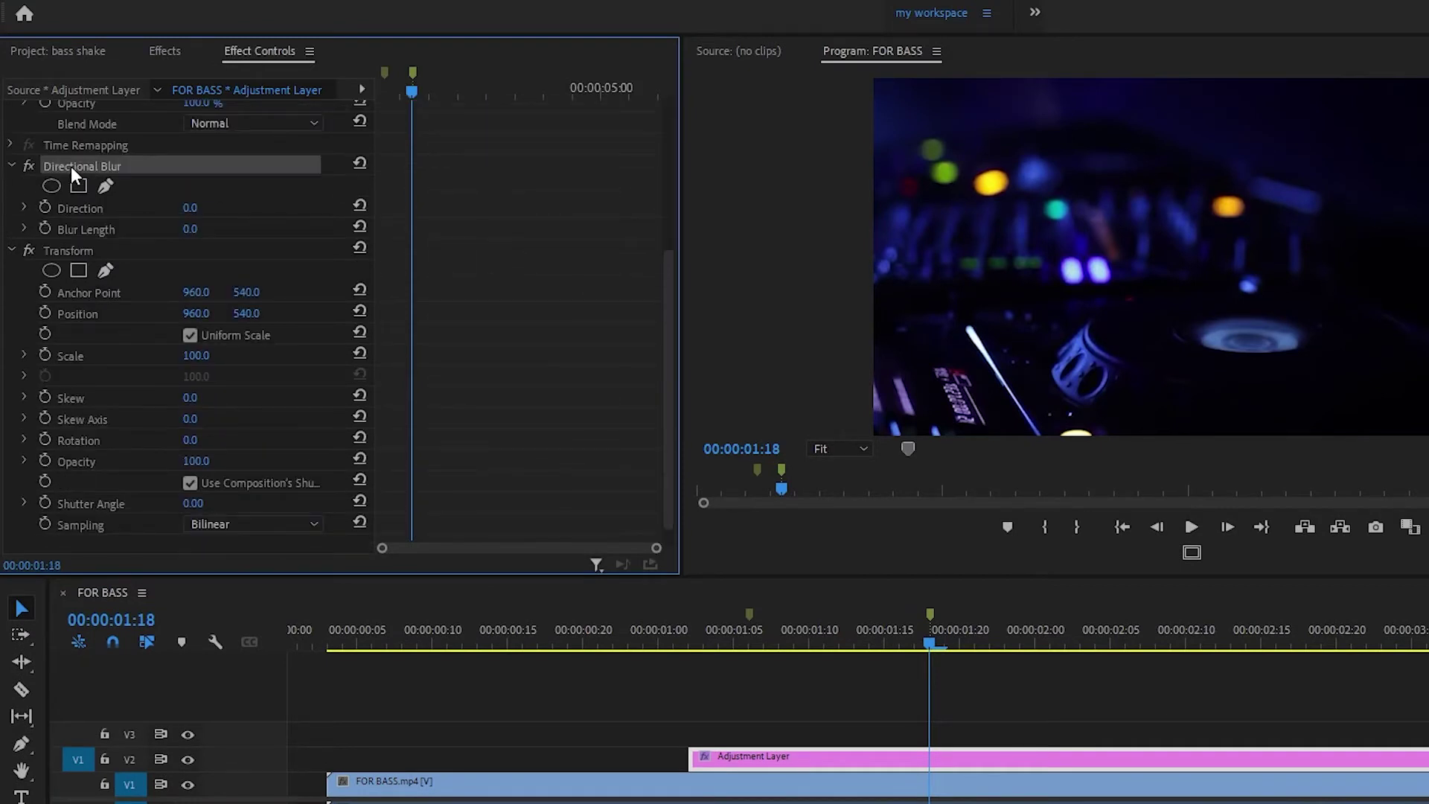
pyautogui.click(73, 250)
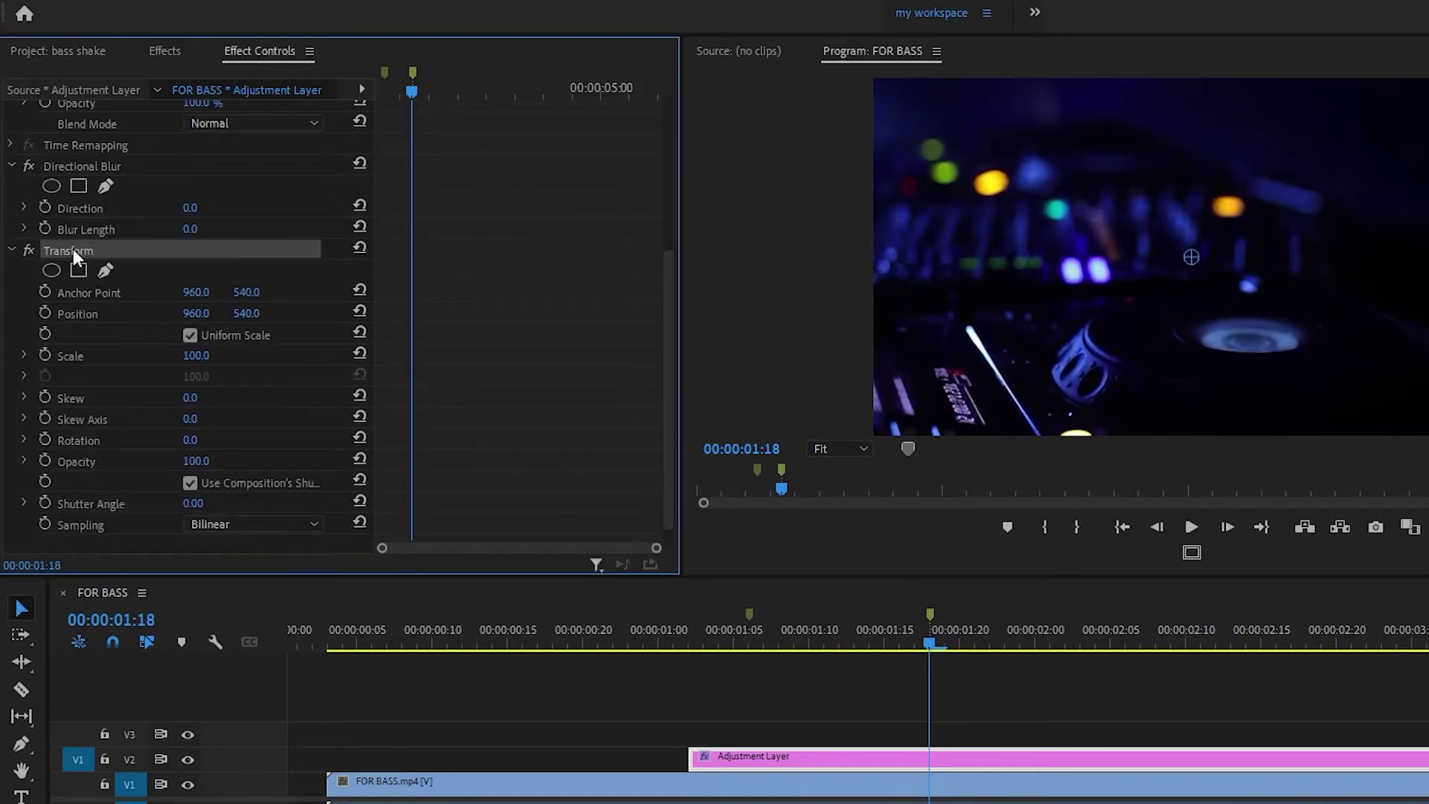
pyautogui.click(79, 167)
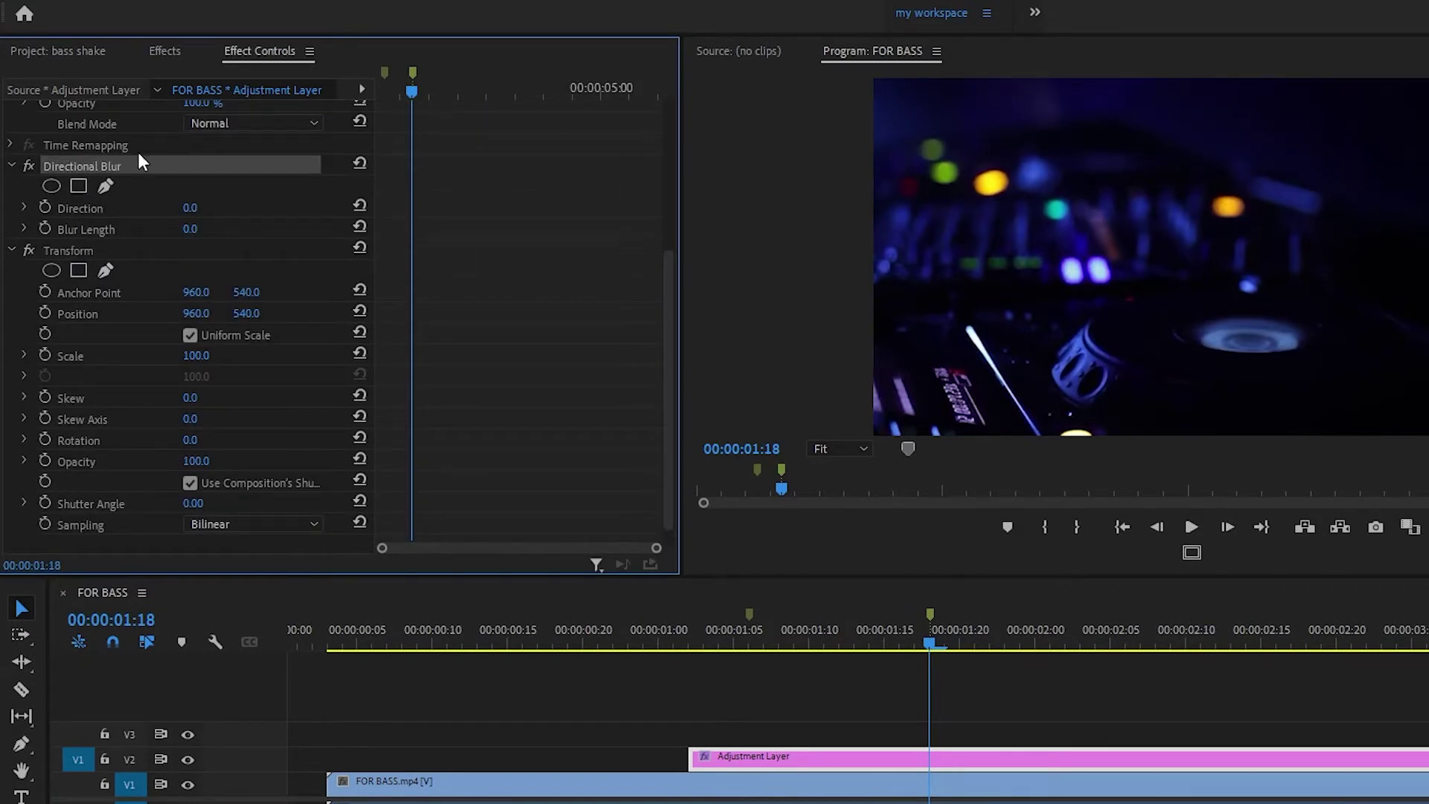
pyautogui.click(191, 229)
pyautogui.write('35')
pyautogui.press('Return')
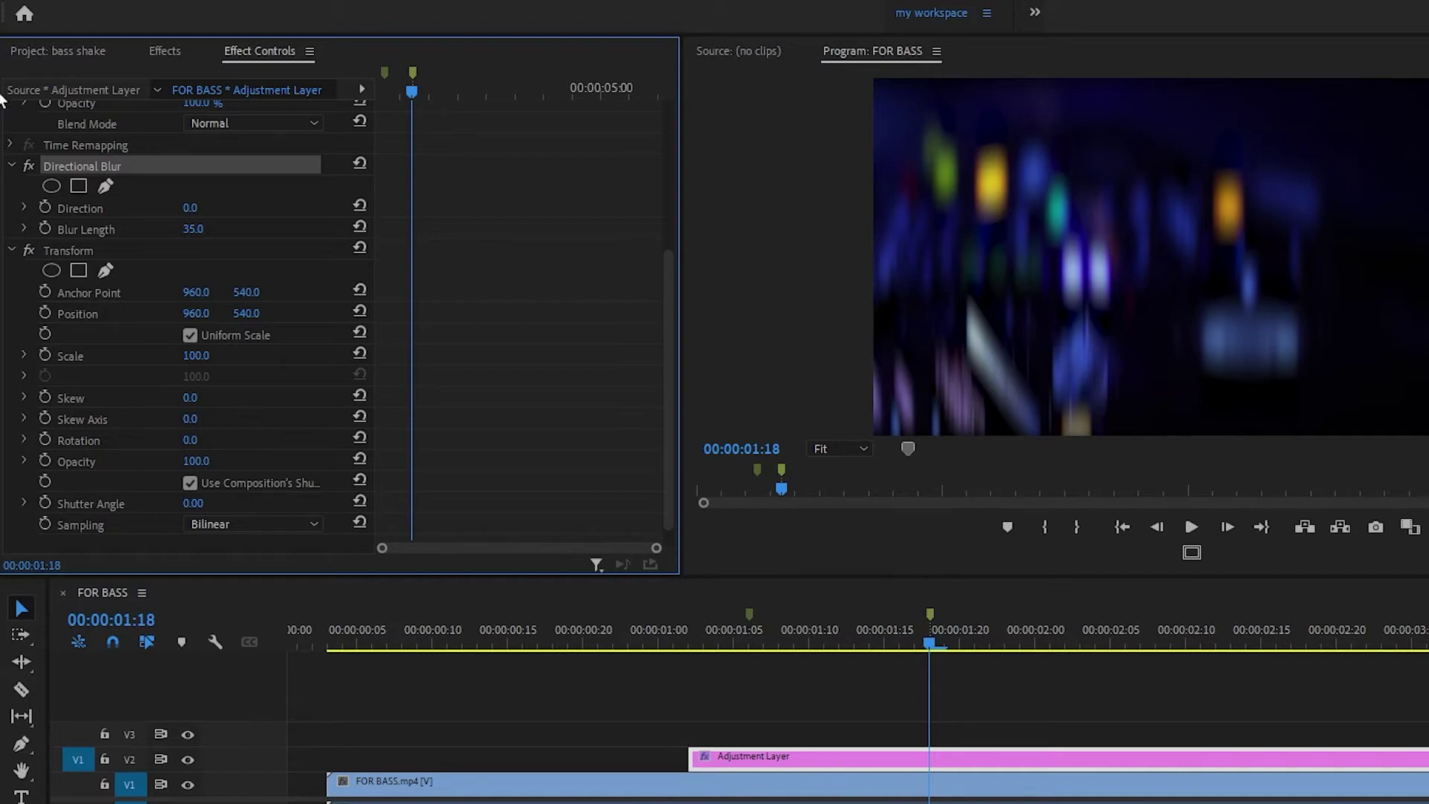
# - Compare the blur toggled off and on, then set Transform Scale to 112
pyautogui.click(28, 166)
pyautogui.click(28, 166)
pyautogui.click(28, 166)
pyautogui.click(29, 166)
pyautogui.click(74, 250)
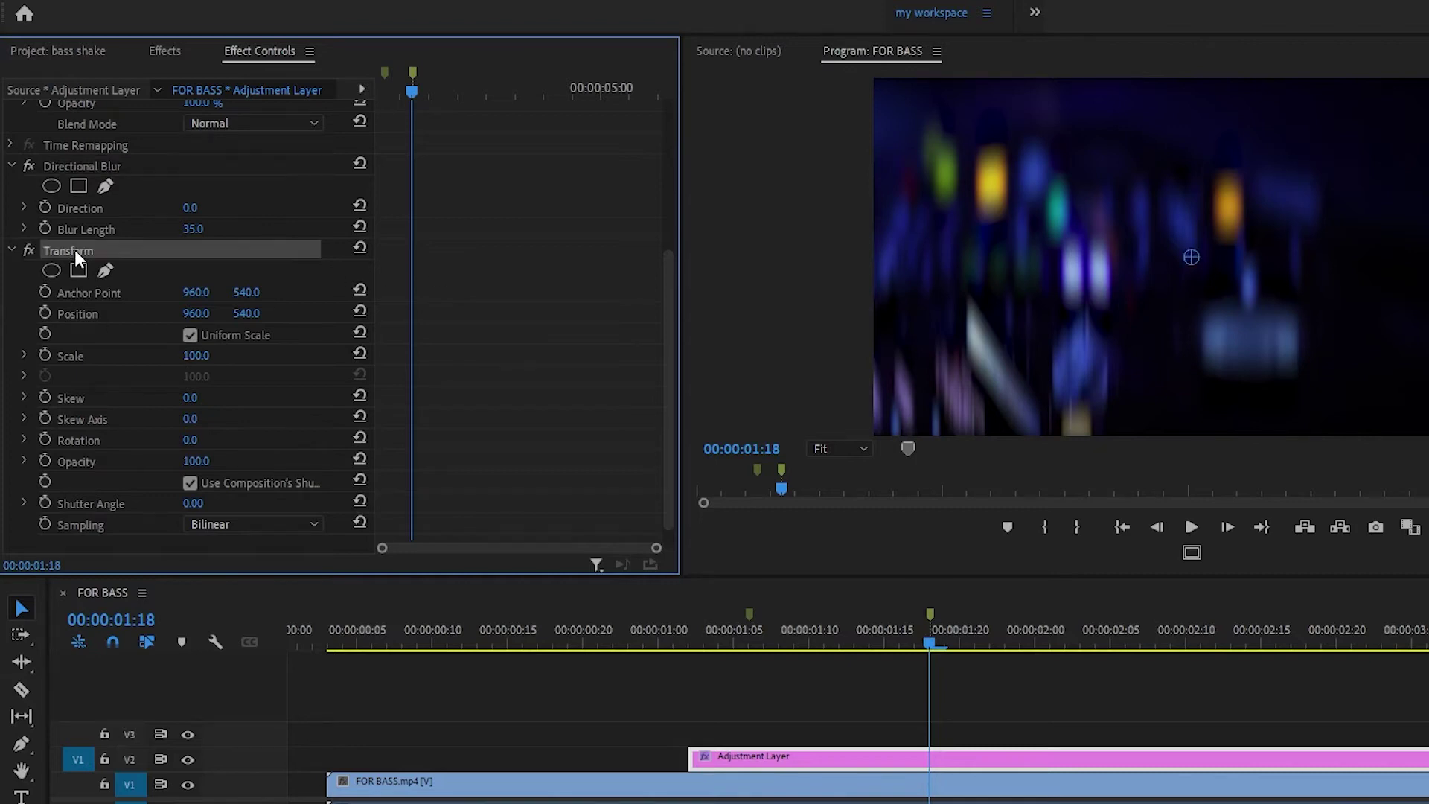
pyautogui.click(196, 357)
pyautogui.write('112')
pyautogui.press('Return')
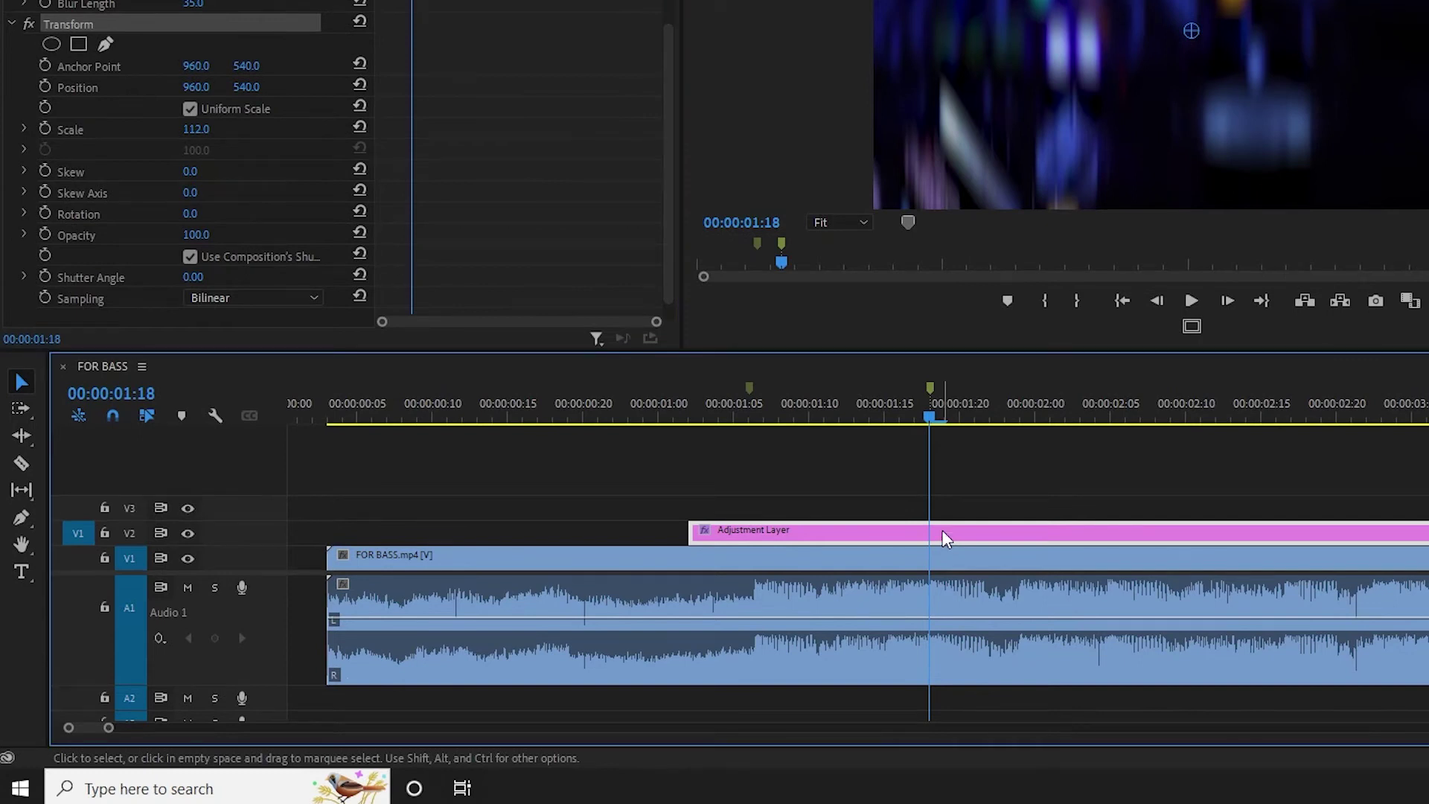
# - Save the project, split the adjustment layer at the playhead and delete the later piece
pyautogui.hotkey('ctrl', 's')
pyautogui.hotkey('ctrl', 'k')
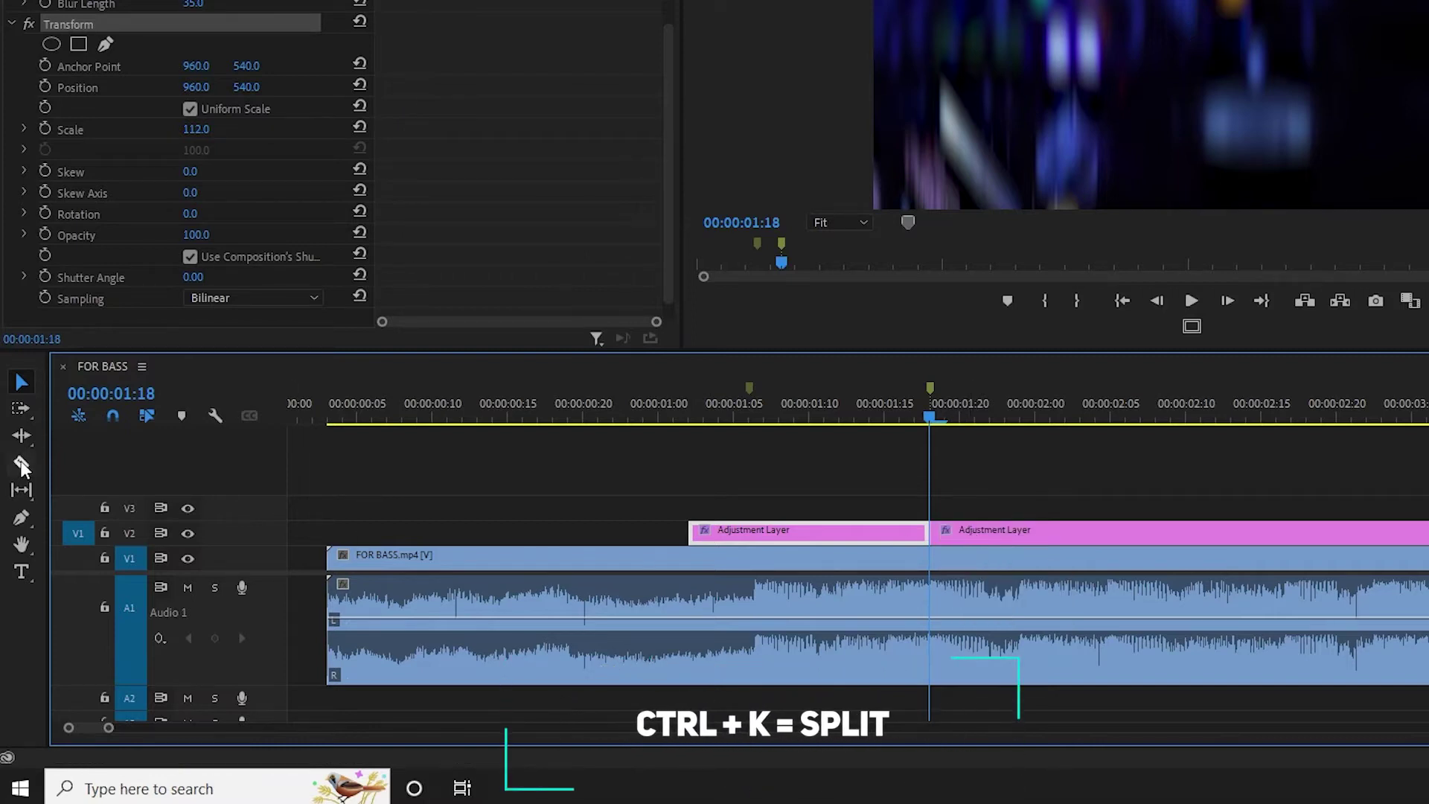
pyautogui.click(993, 530)
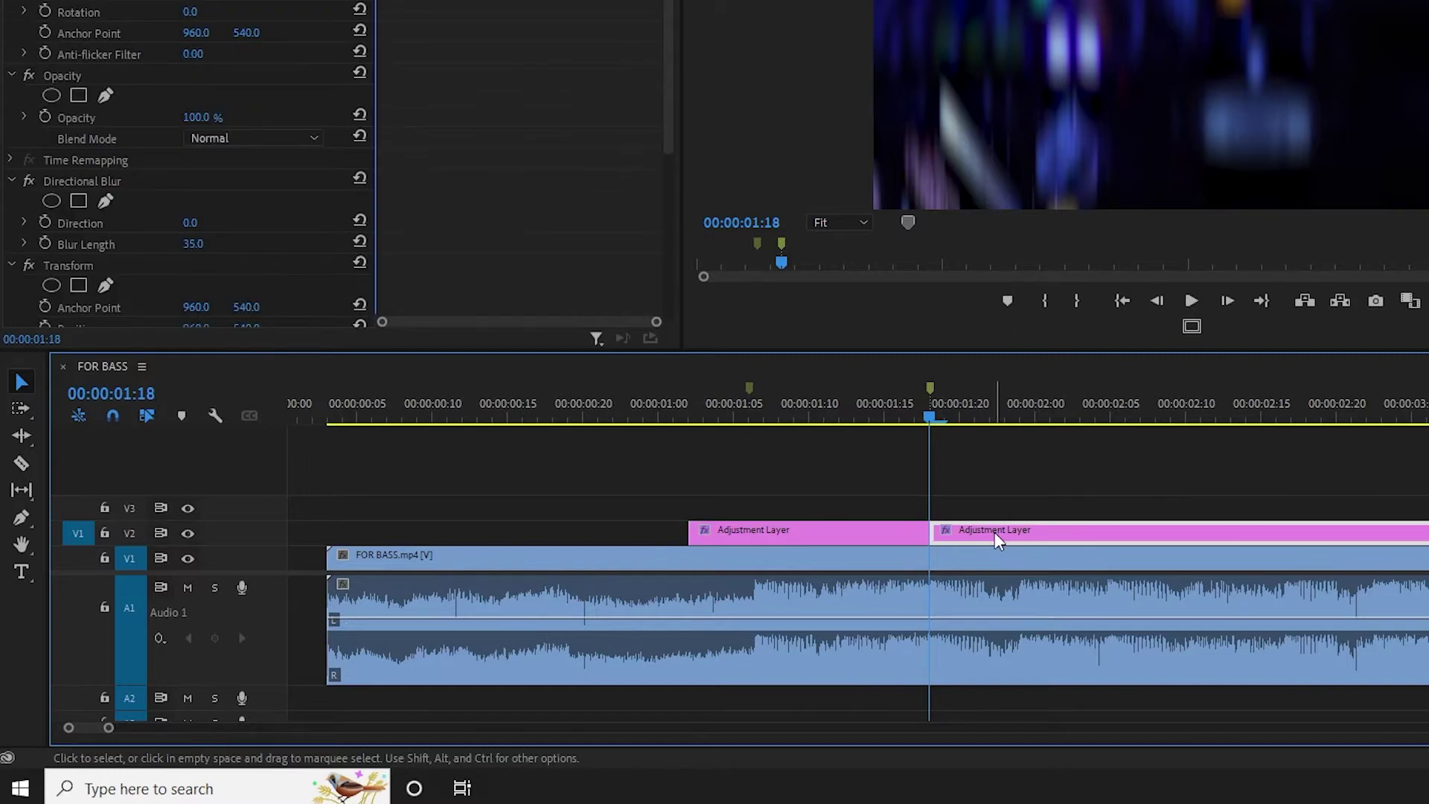
pyautogui.press('Delete')
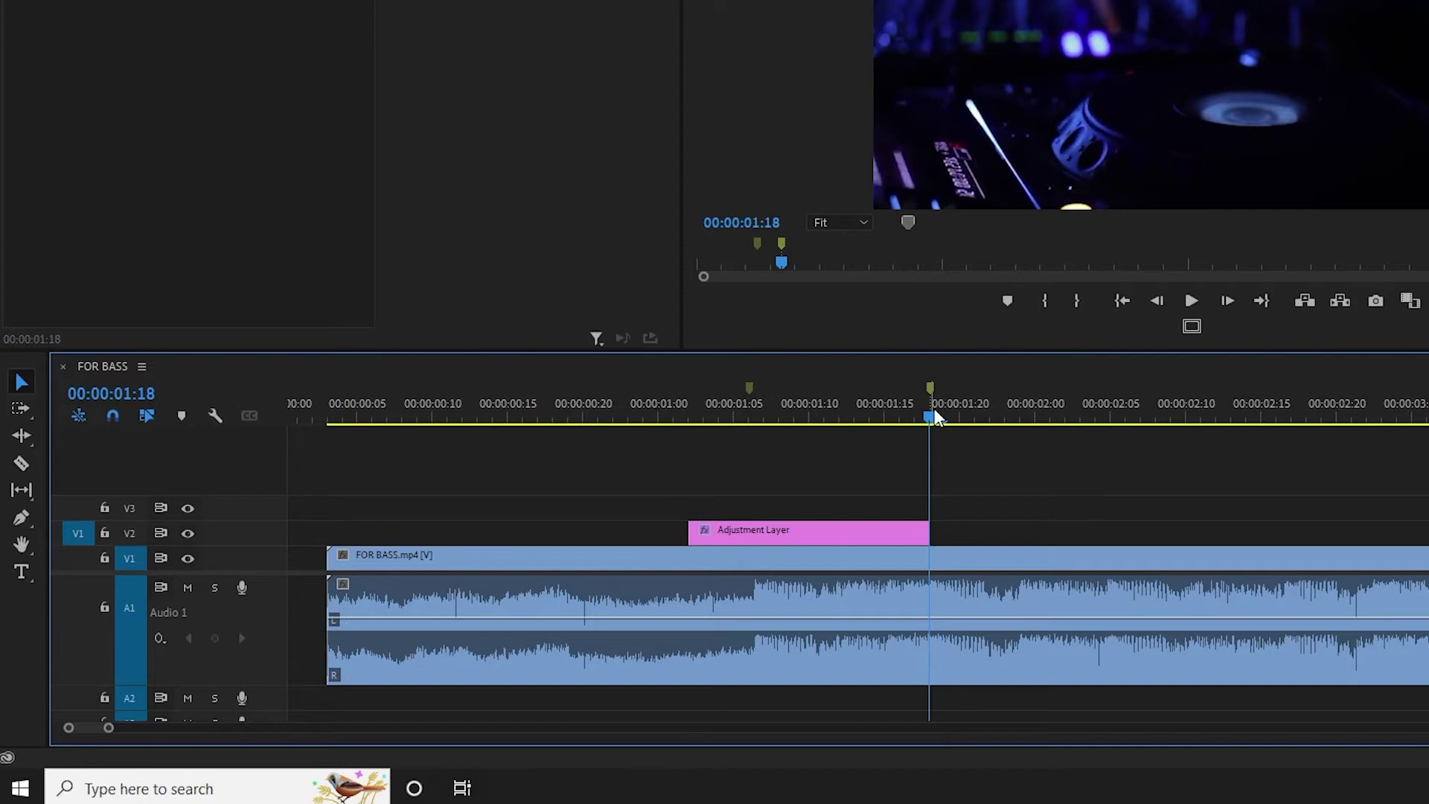
# - Trim the adjustment layer down to one frame at 00:00:01:06
pyautogui.moveTo(936, 417); pyautogui.dragTo(753, 413)
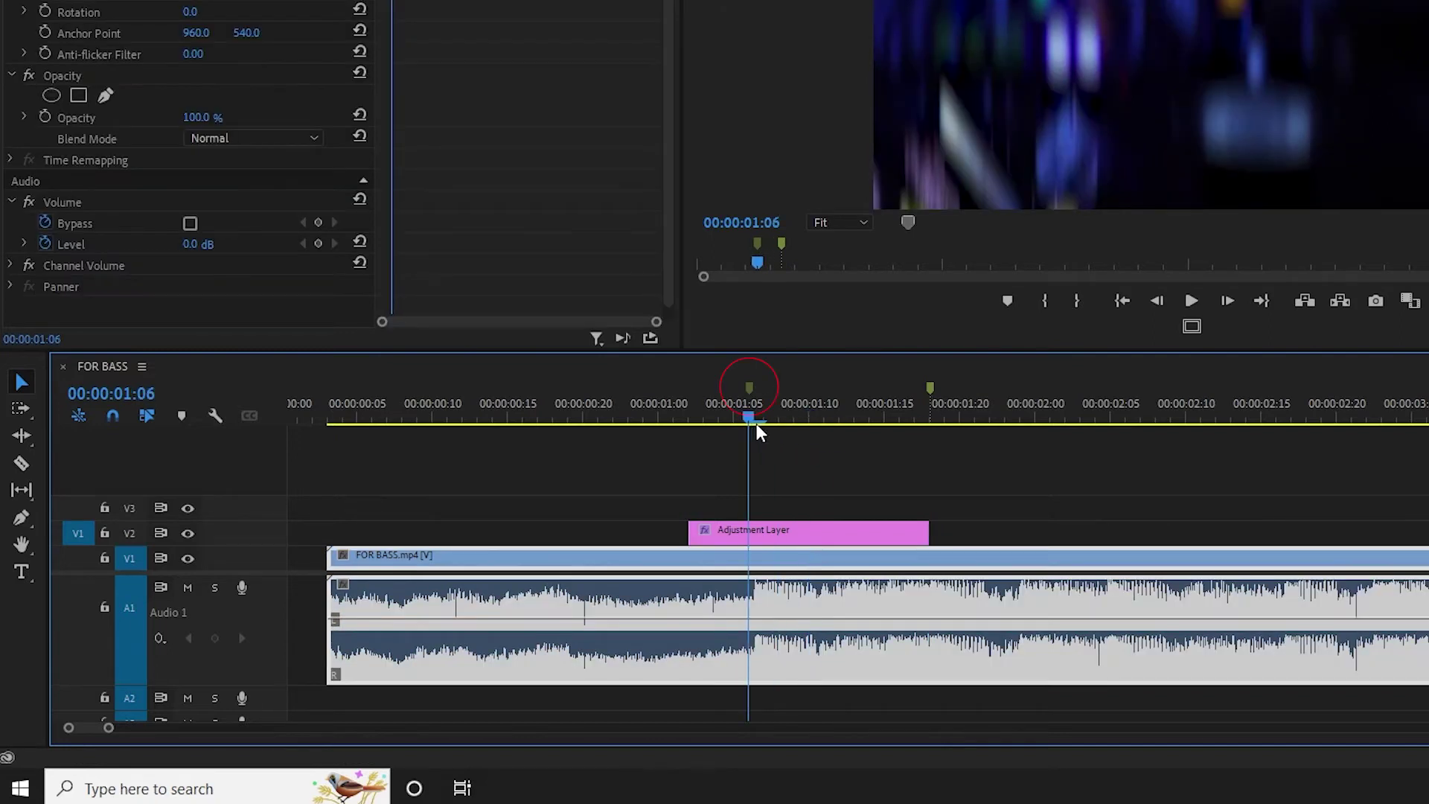
pyautogui.moveTo(688, 533); pyautogui.dragTo(749, 533)
pyautogui.moveTo(923, 532); pyautogui.dragTo(766, 513)
# - Alt-drag a duplicate of the one-frame adjustment layer to 00:00:01:07 and select it
pyautogui.click(766, 513)
pyautogui.click(756, 532)
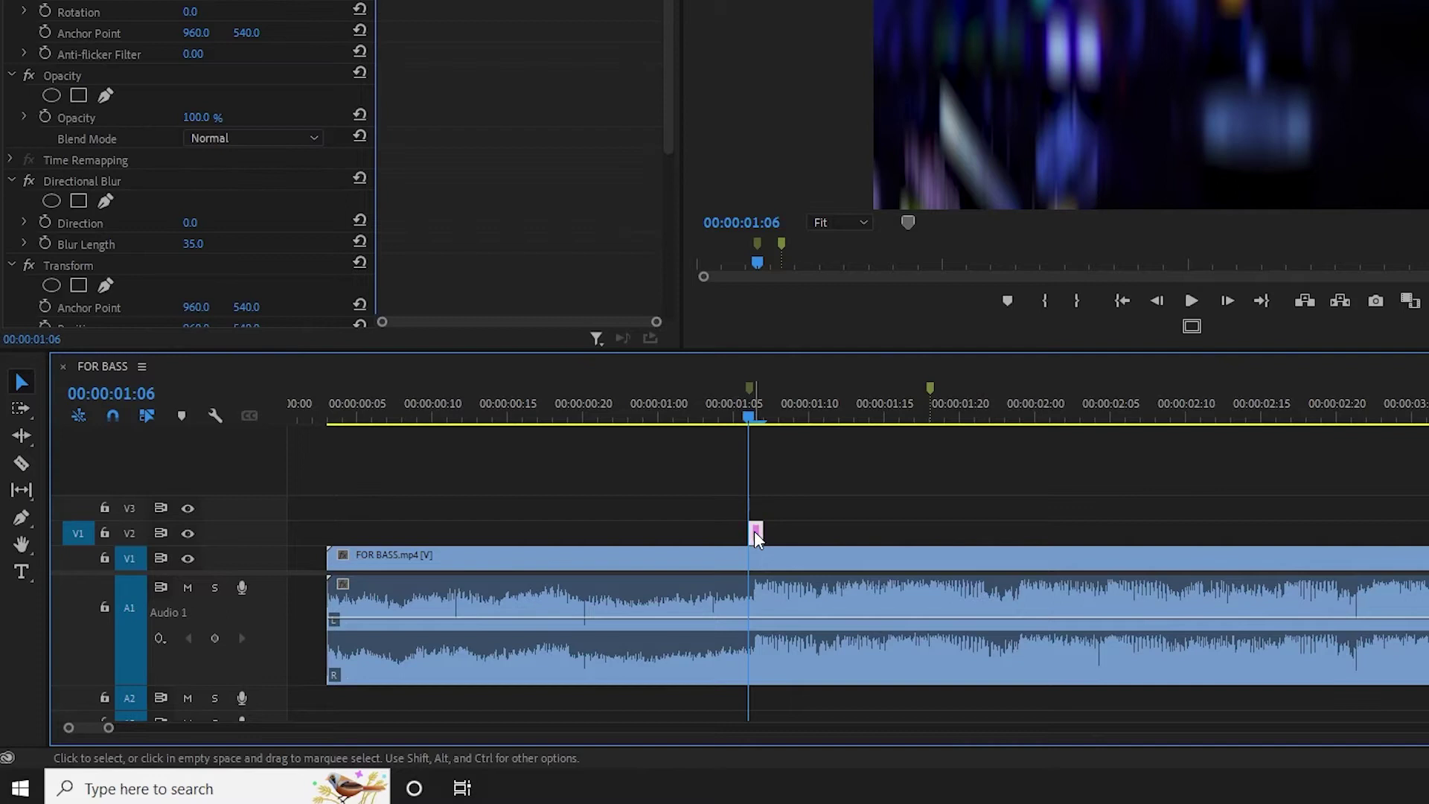
pyautogui.click(756, 532)
pyautogui.press('=')
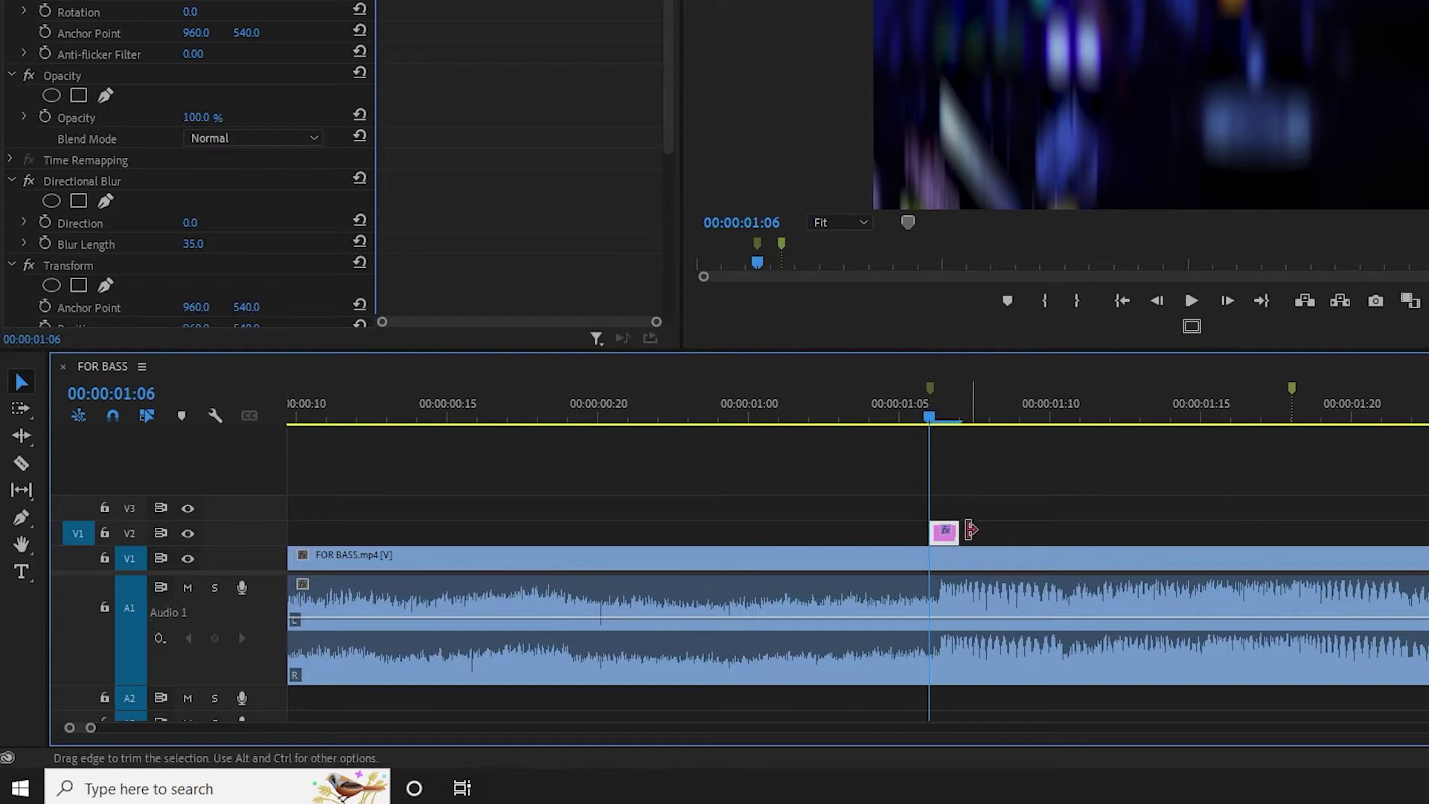
pyautogui.moveTo(952, 541); pyautogui.dragTo(980, 542)
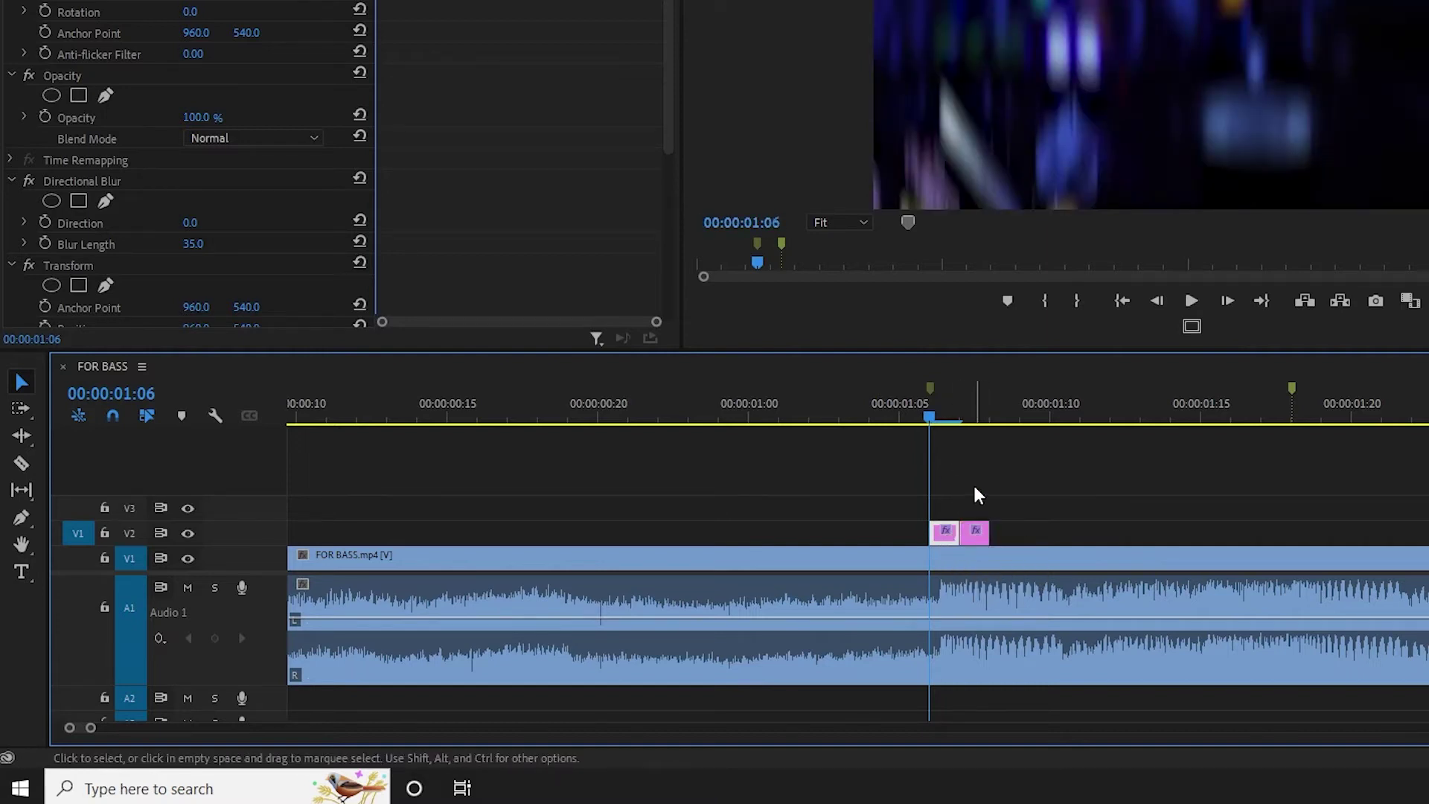
pyautogui.click(971, 535)
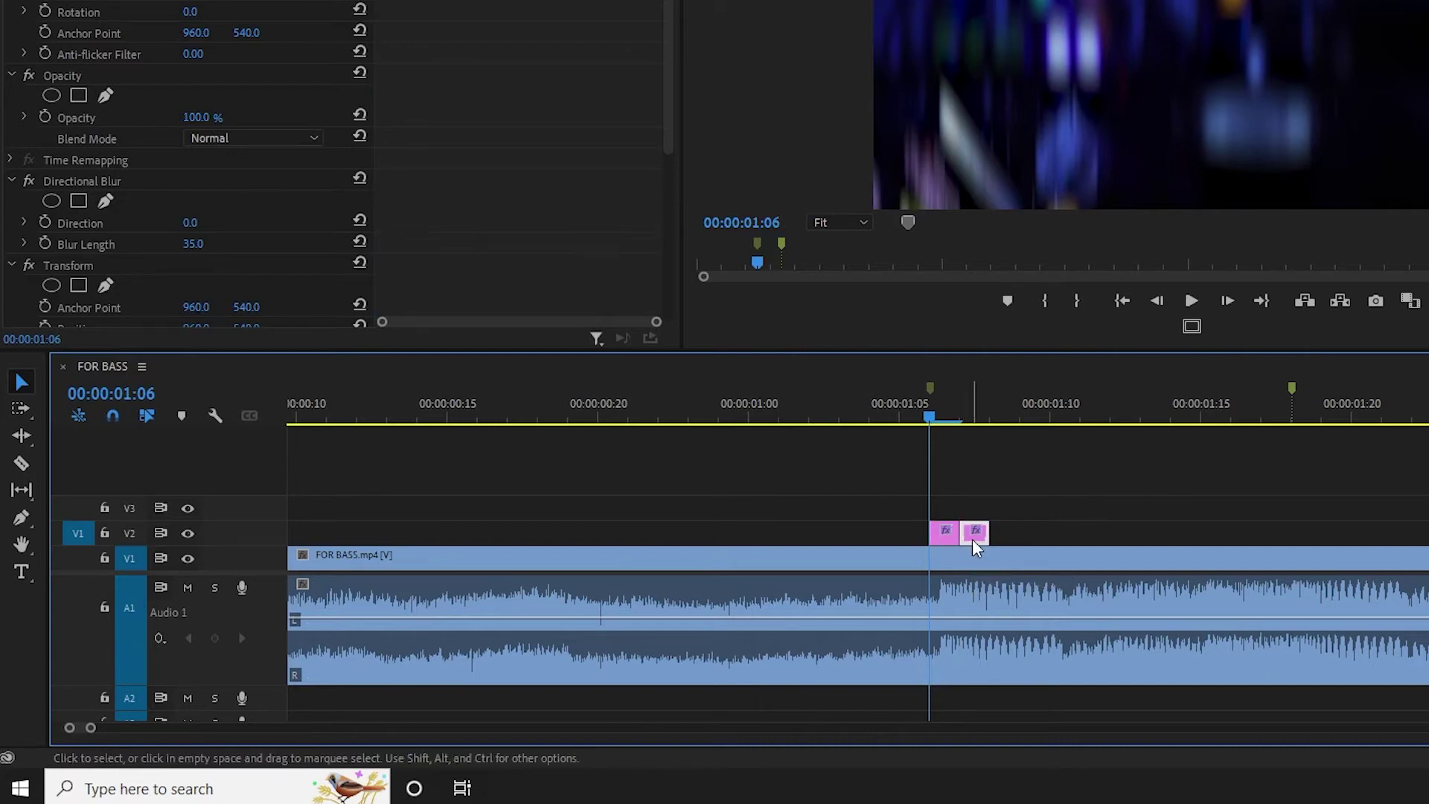
pyautogui.scroll(-3, 471, 242)
# - Set the second clip to Blur Length 20 and Scale 108, then Alt-drag a copy near 00:00:01:09
pyautogui.click(192, 292)
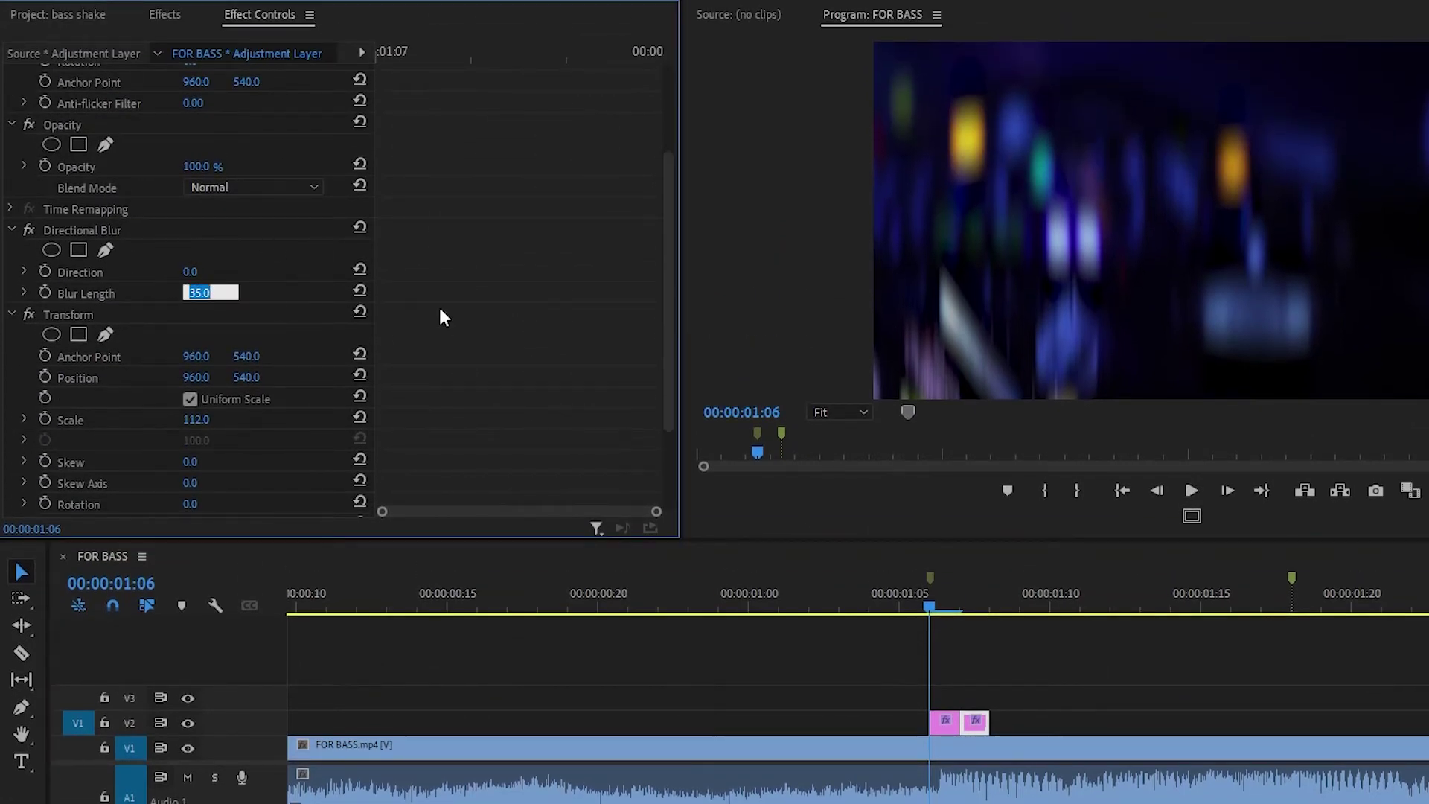
pyautogui.write('20')
pyautogui.press('Return')
pyautogui.scroll(-3, 414, 281)
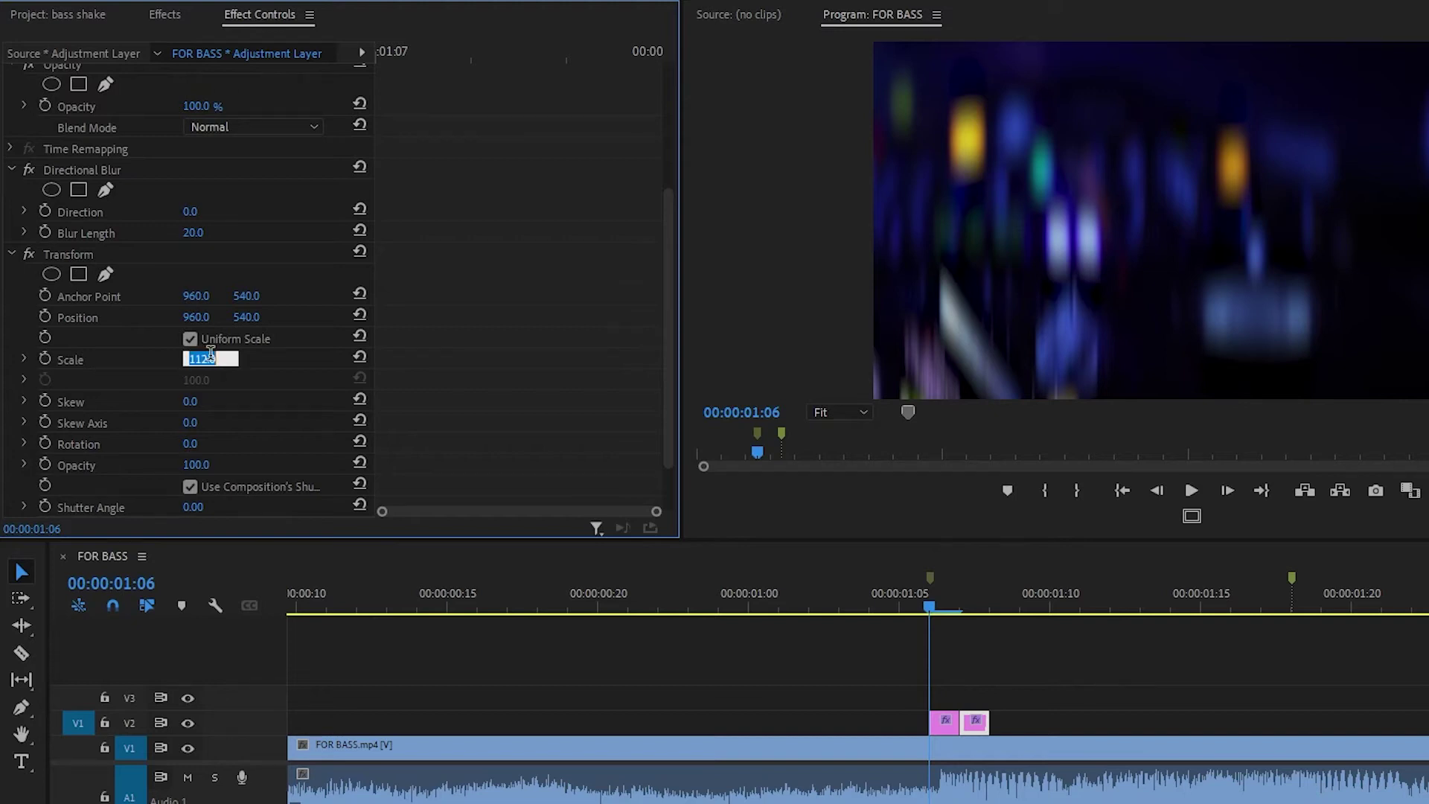
pyautogui.write('108')
pyautogui.press('Return')
pyautogui.moveTo(977, 733); pyautogui.dragTo(1035, 731)
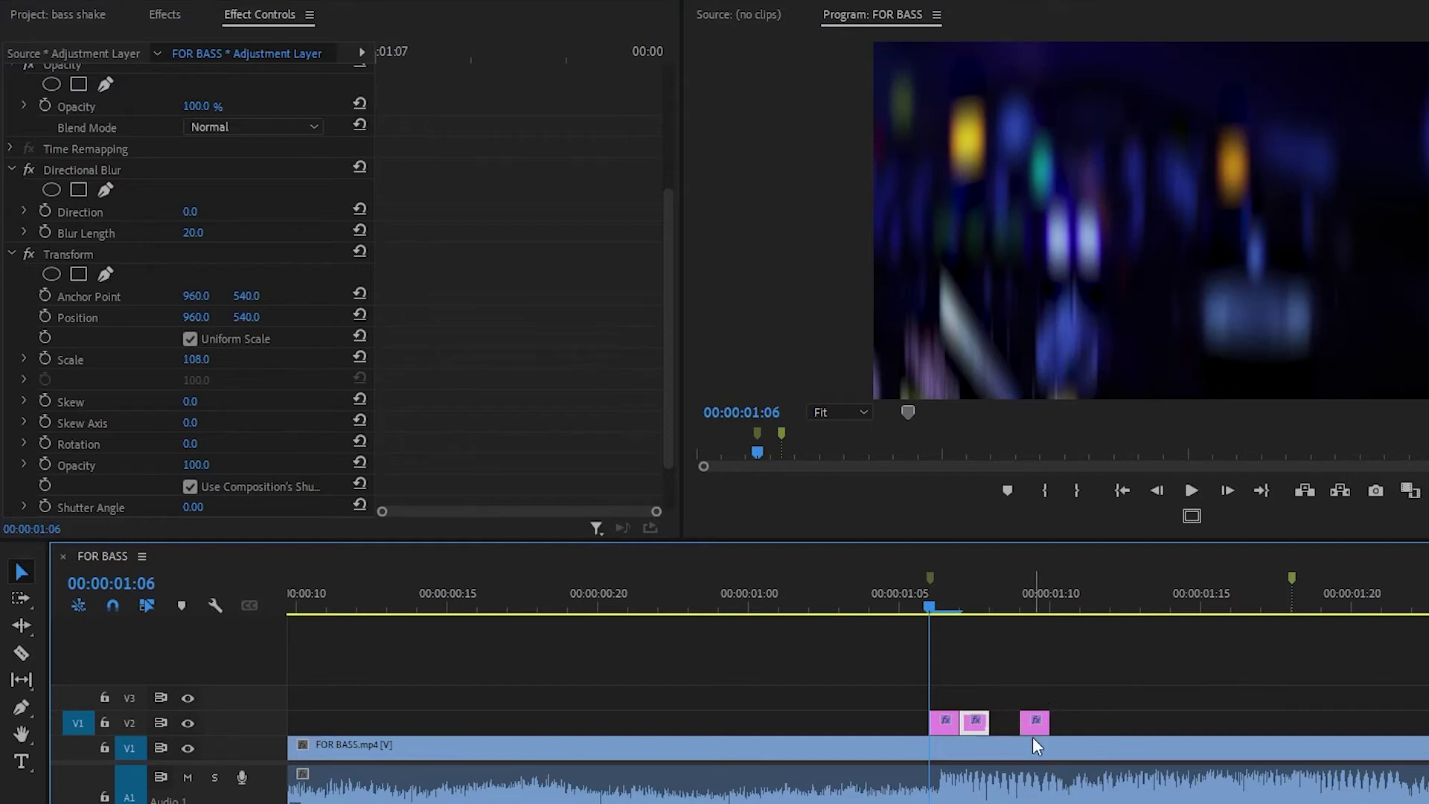
# - Give the third adjustment clip Blur Length 10 and Transform Scale 103
pyautogui.click(1034, 723)
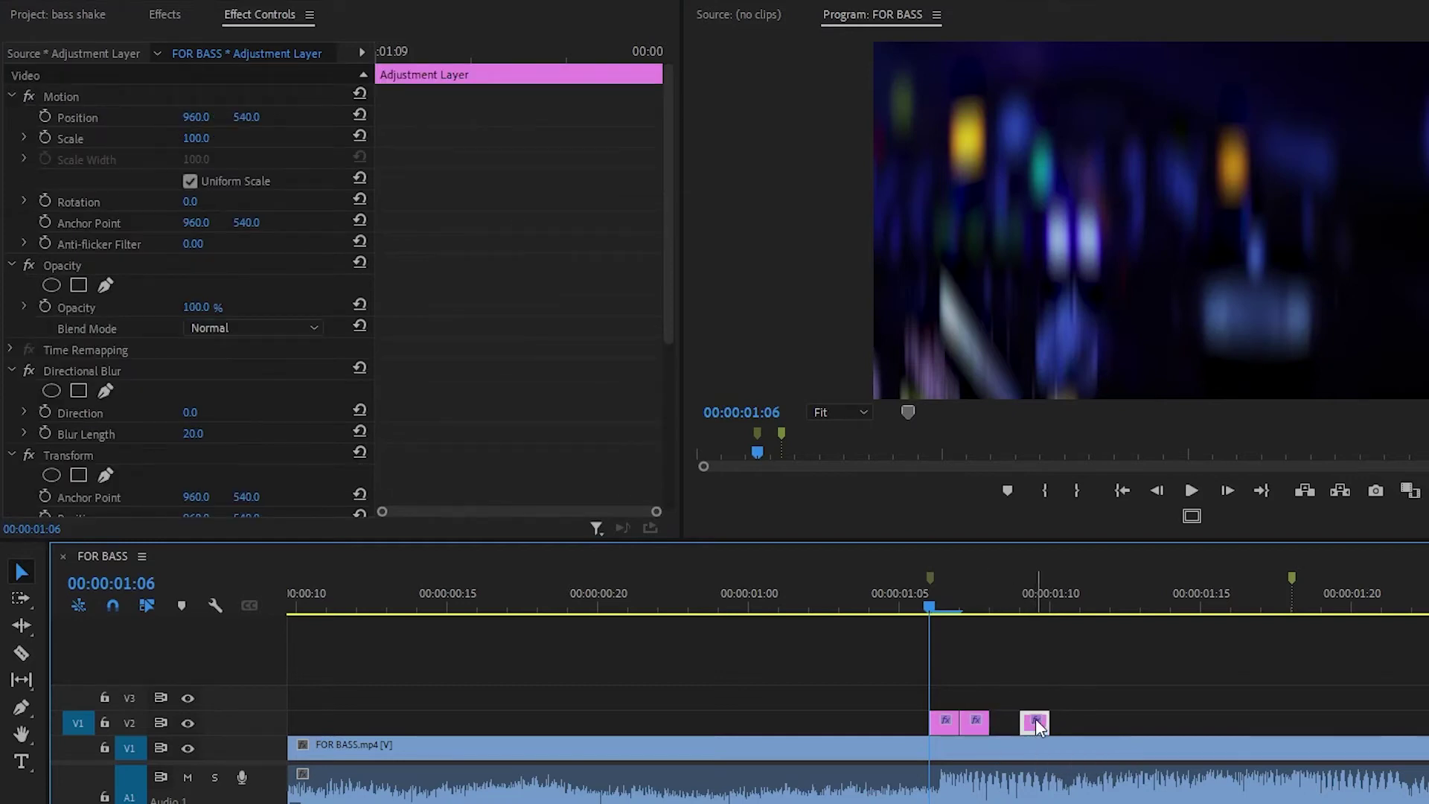
pyautogui.scroll(-2, 480, 327)
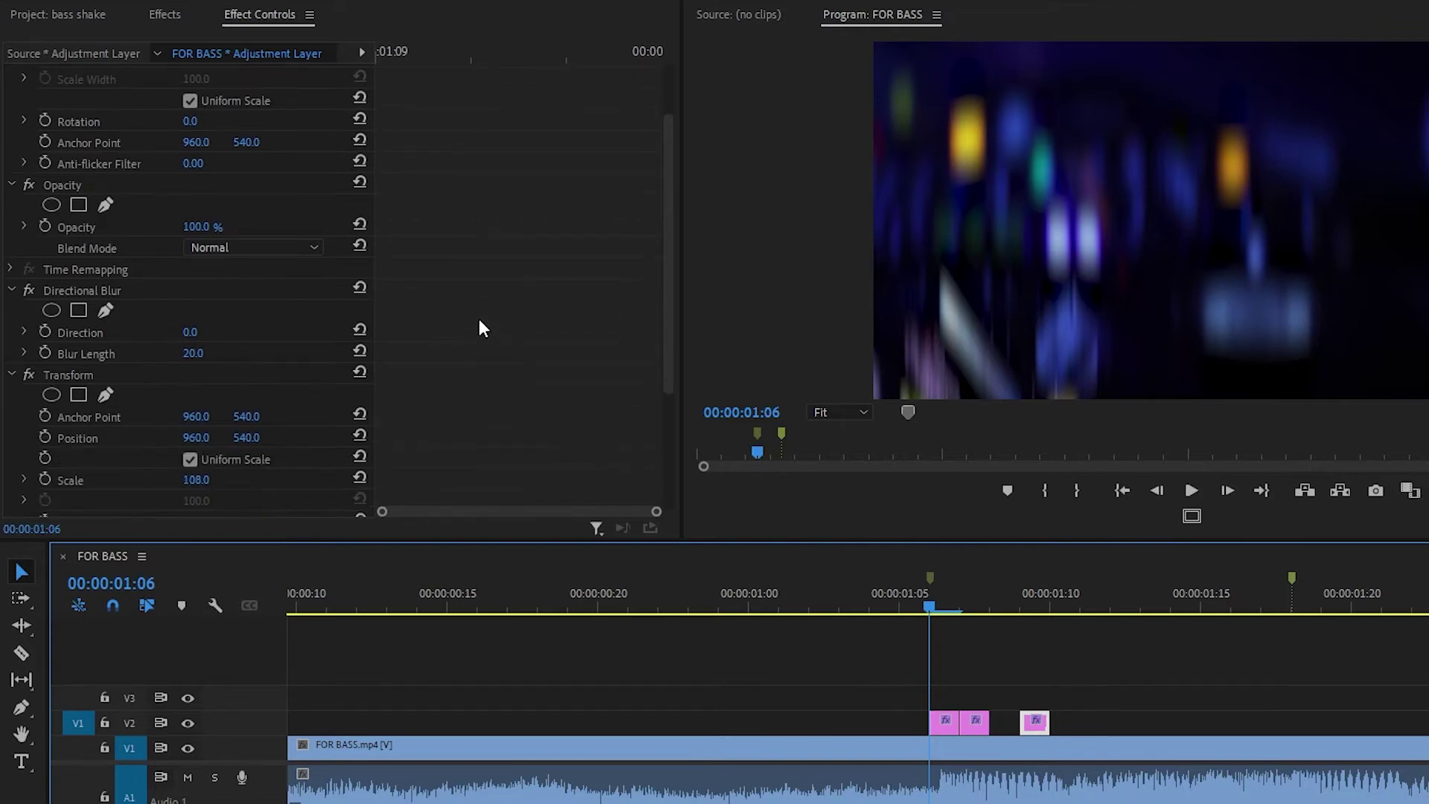
pyautogui.scroll(-2, 447, 320)
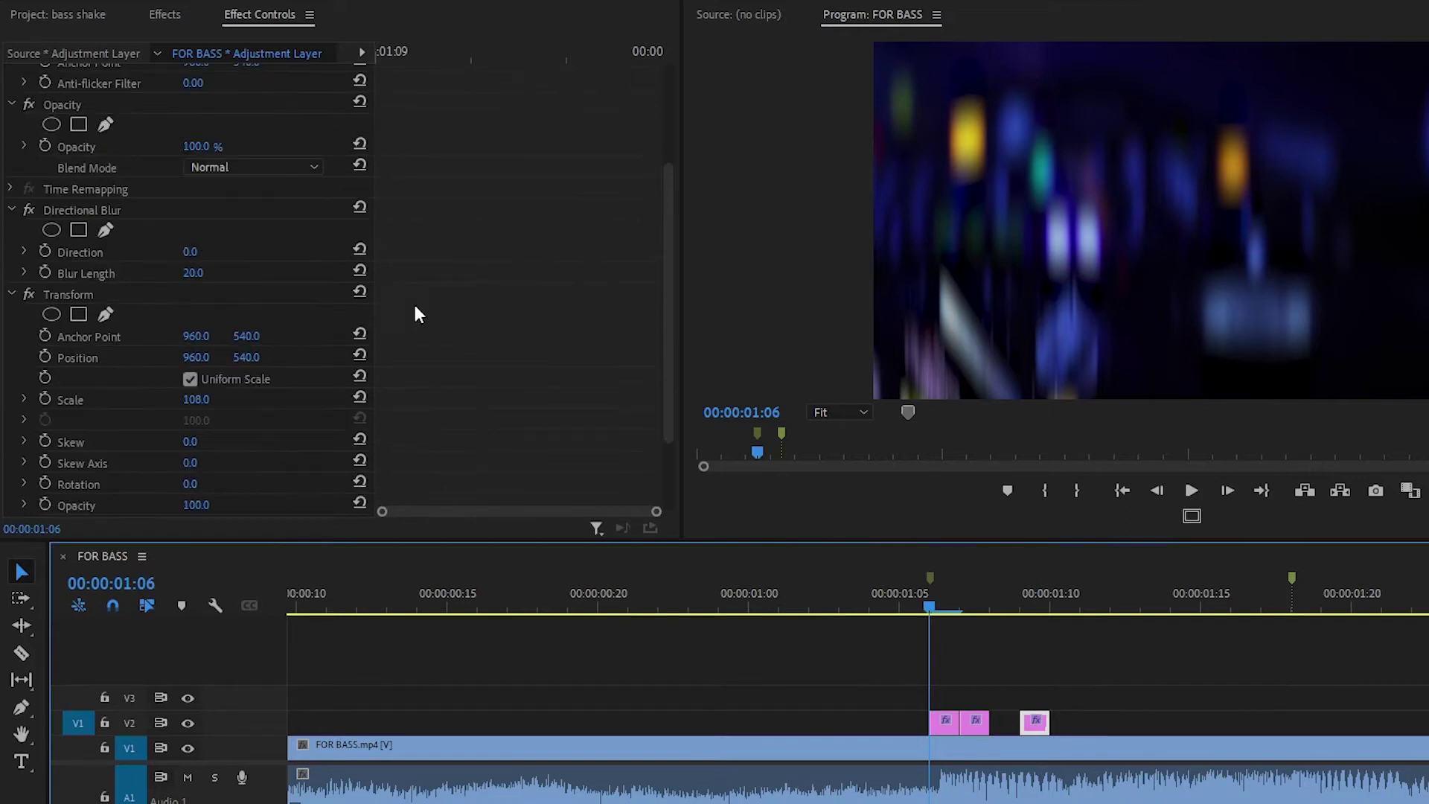
pyautogui.click(194, 273)
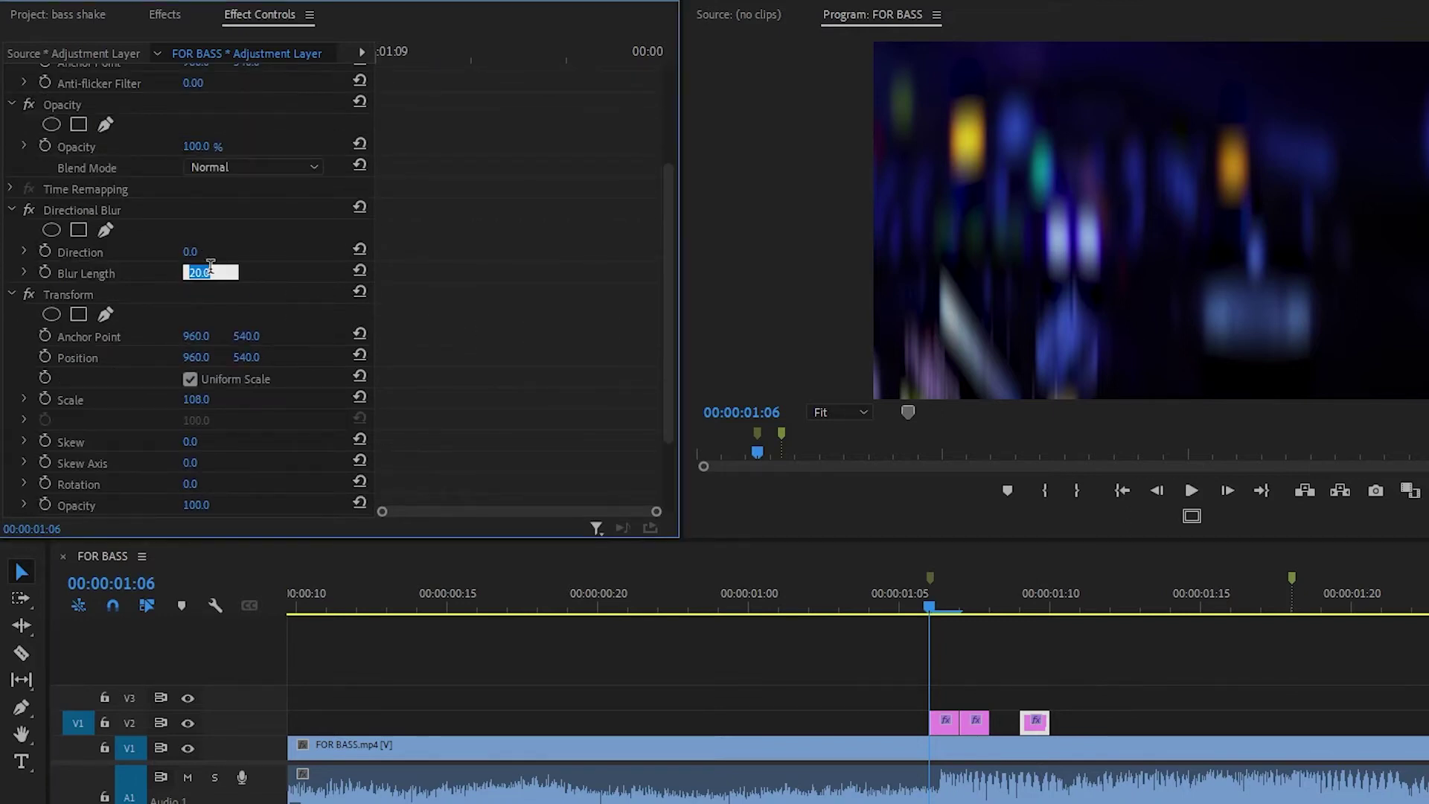
pyautogui.write('10')
pyautogui.press('Return')
pyautogui.scroll(-2, 488, 302)
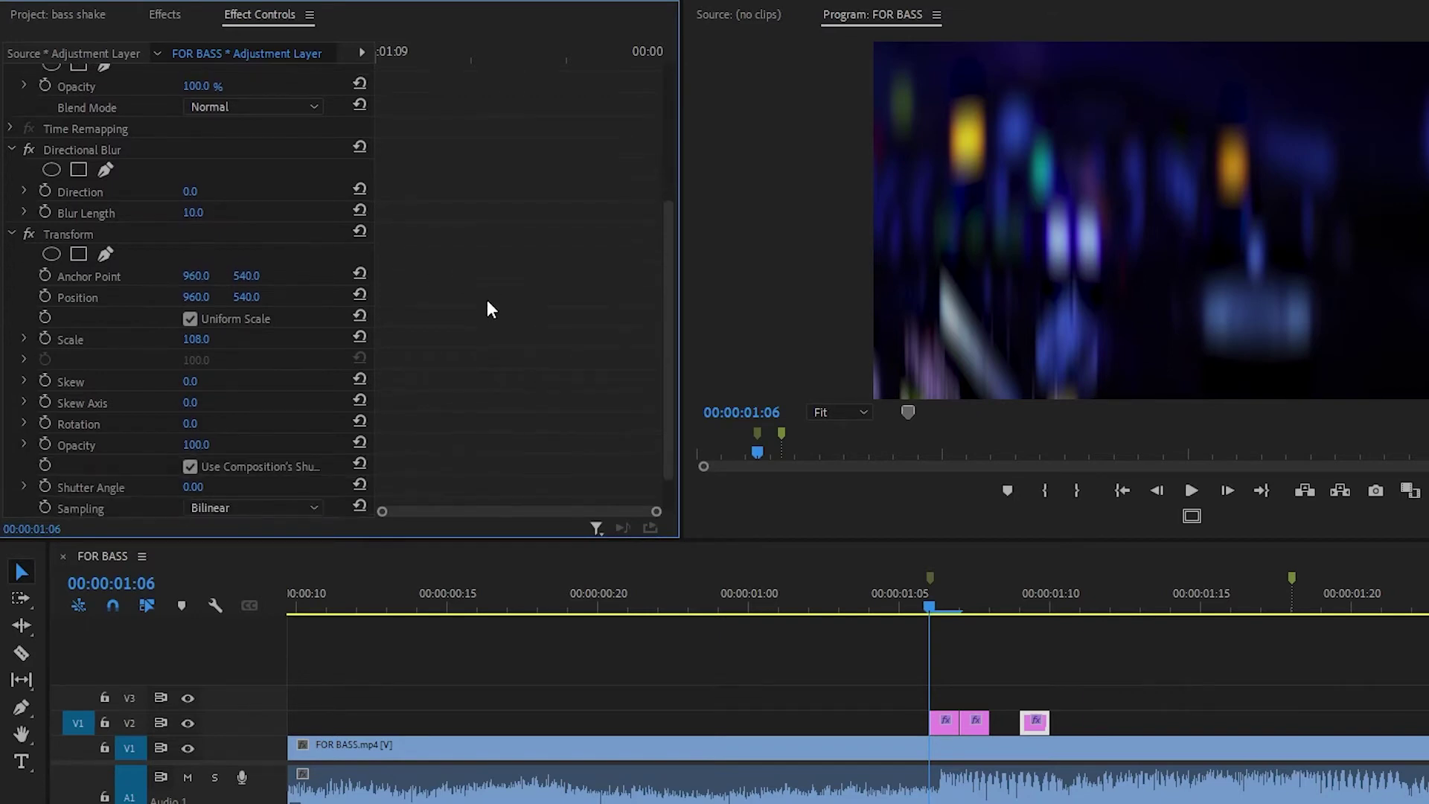
pyautogui.click(188, 341)
pyautogui.write('103')
pyautogui.press('Return')
# - Copy the third clip to 00:00:01:11 and set the copy's Blur Length to 5
pyautogui.click(1031, 692)
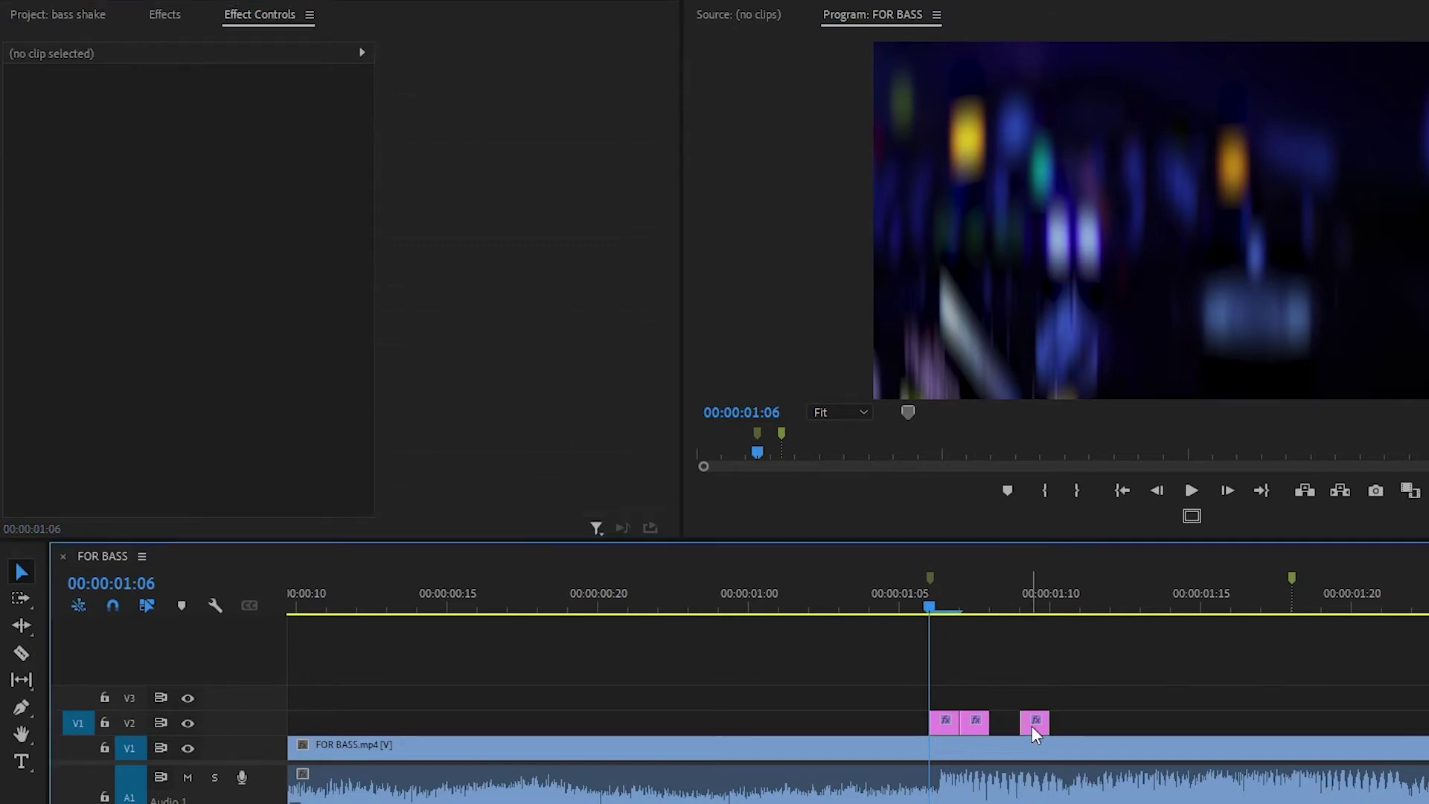
pyautogui.moveTo(1032, 726); pyautogui.dragTo(1092, 733)
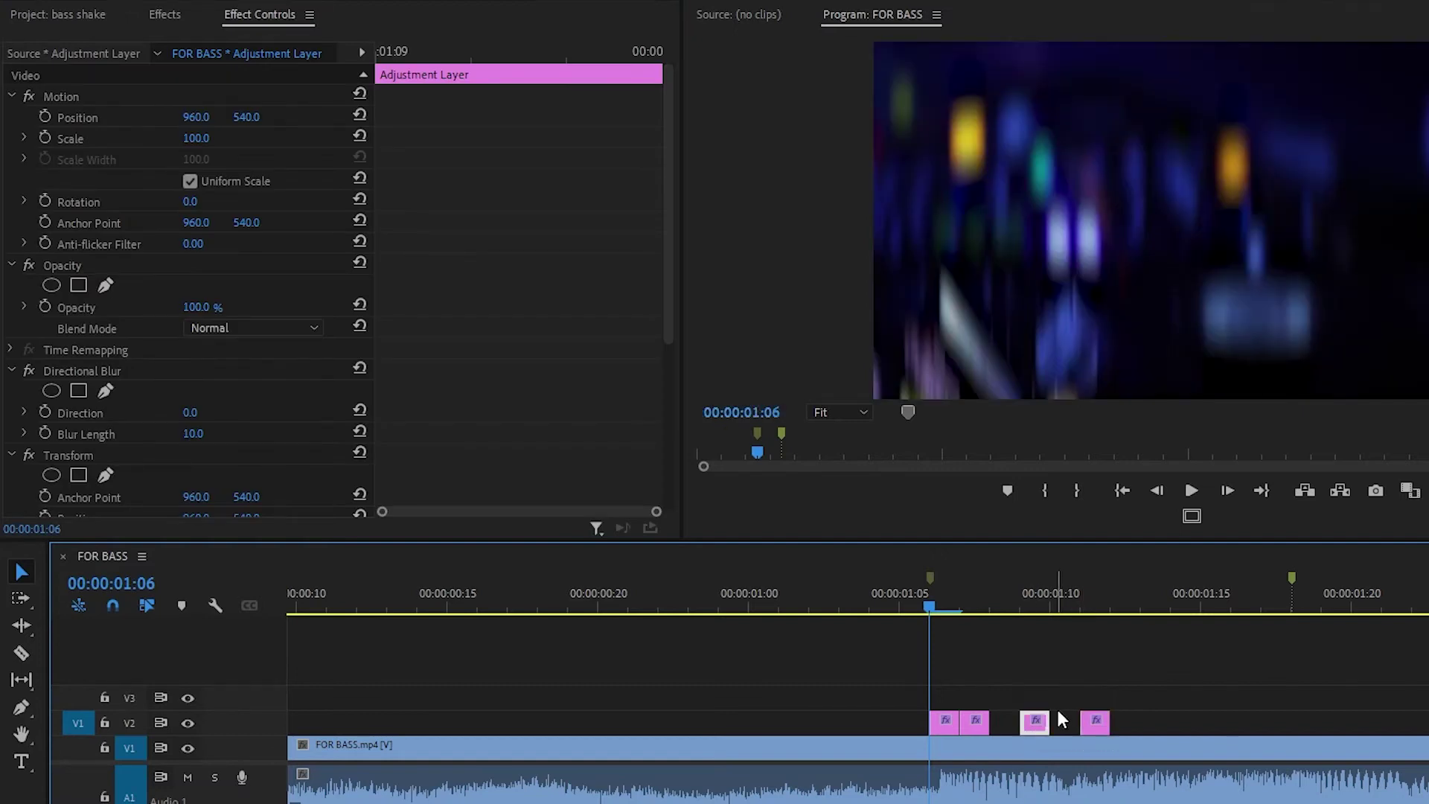
pyautogui.click(1098, 728)
pyautogui.scroll(-3, 530, 318)
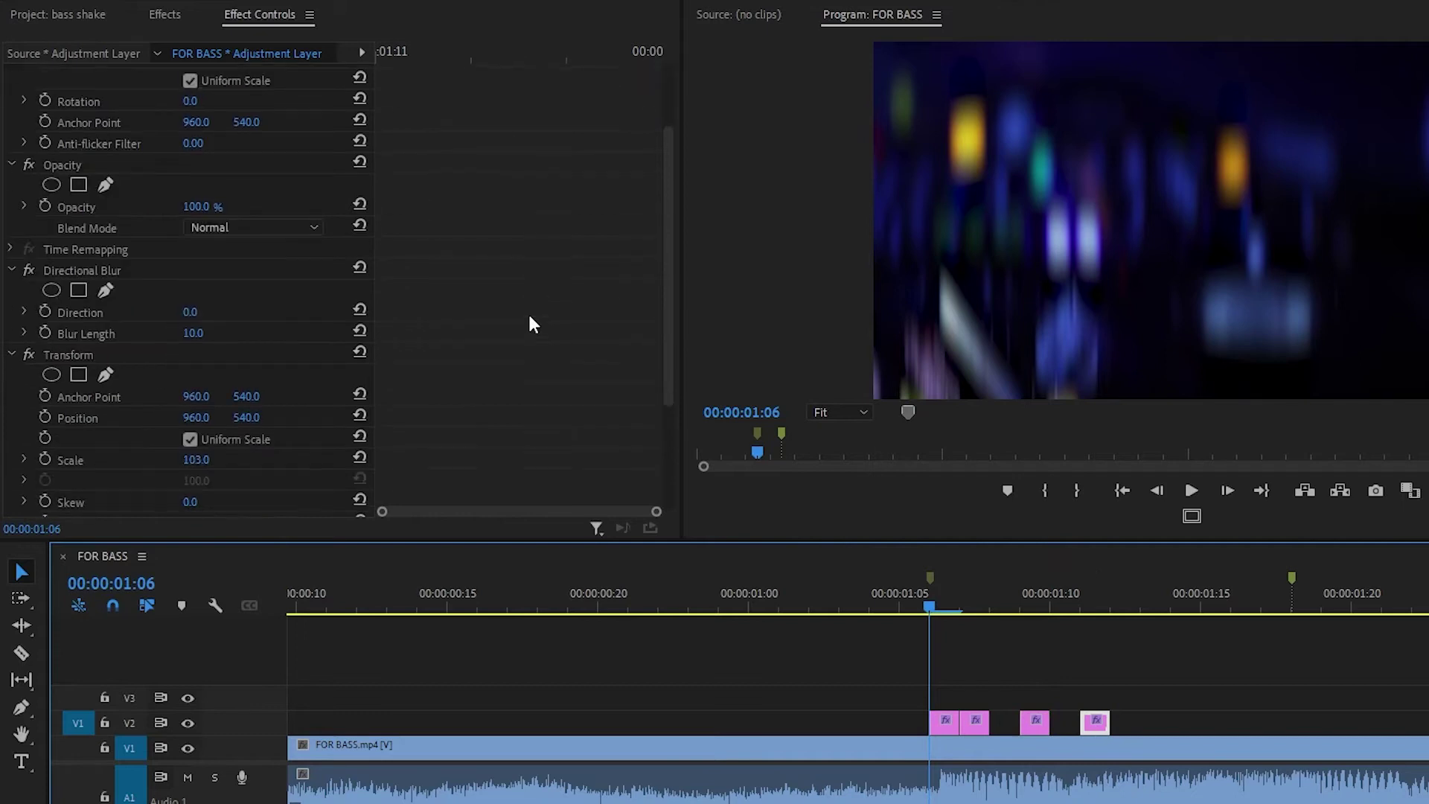
pyautogui.scroll(-1, 253, 318)
pyautogui.click(193, 313)
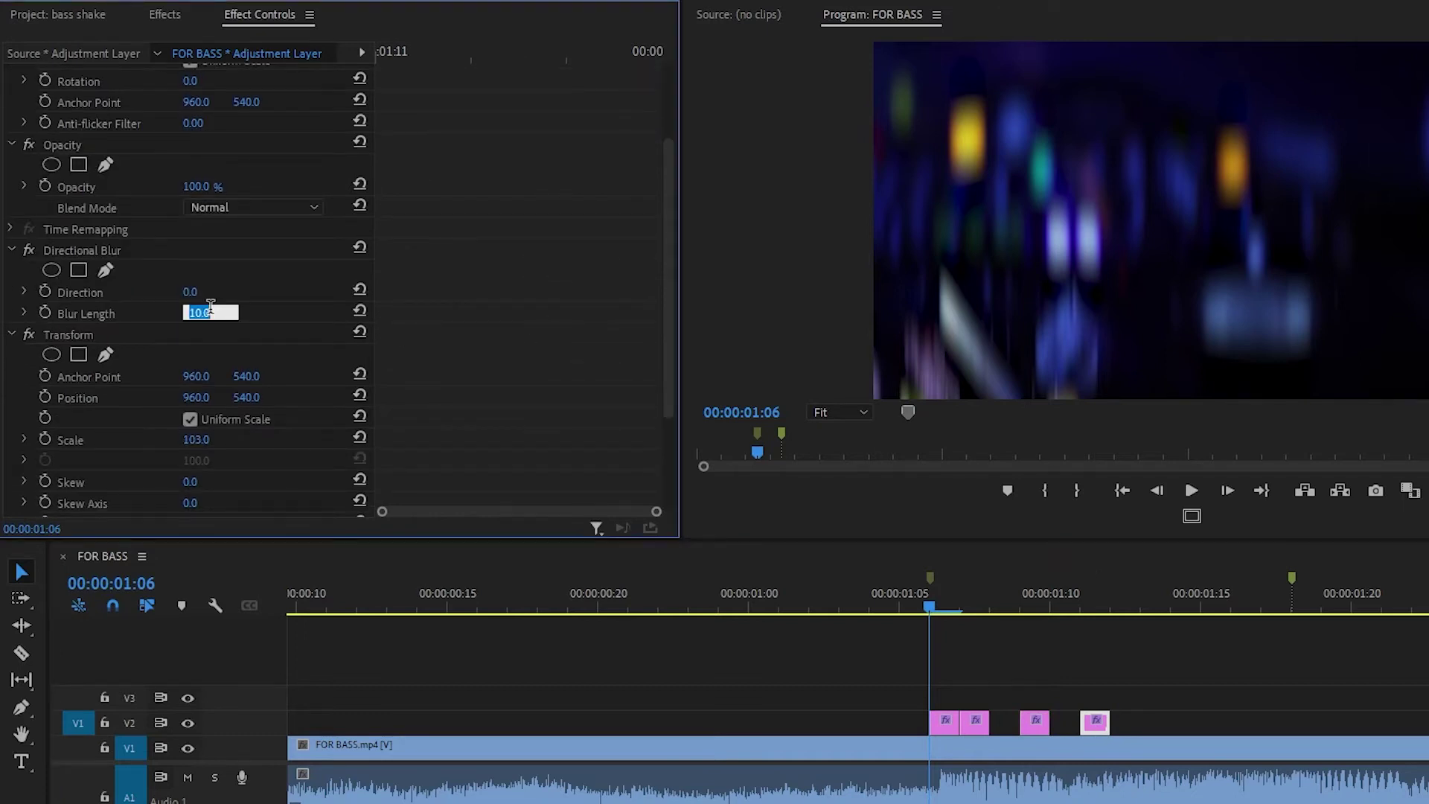
pyautogui.write('5')
pyautogui.press('Return')
# - Remove the fourth clip's Transform effect and Alt-drag a fifth copy right after it
pyautogui.click(57, 337)
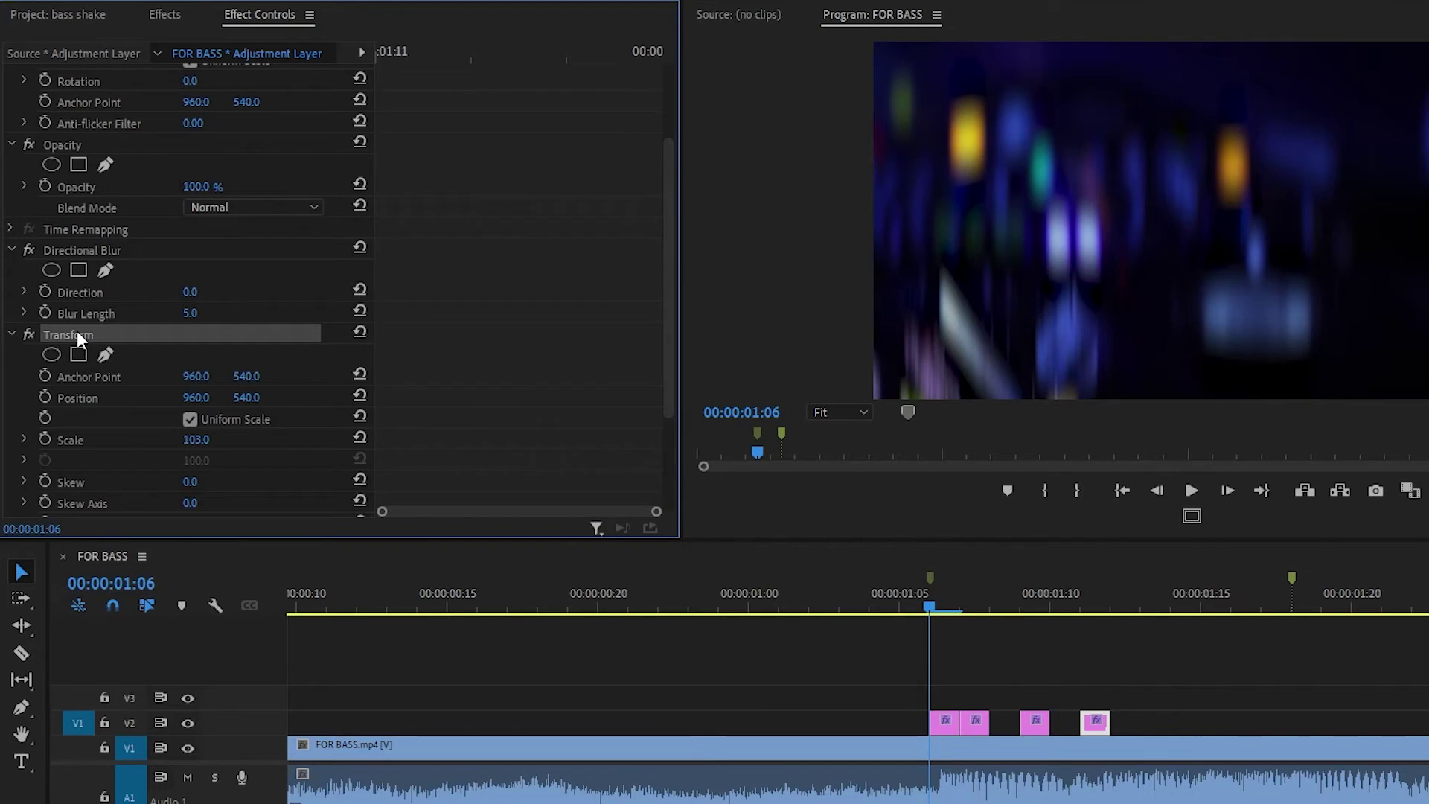
pyautogui.press('Delete')
pyautogui.click(1074, 689)
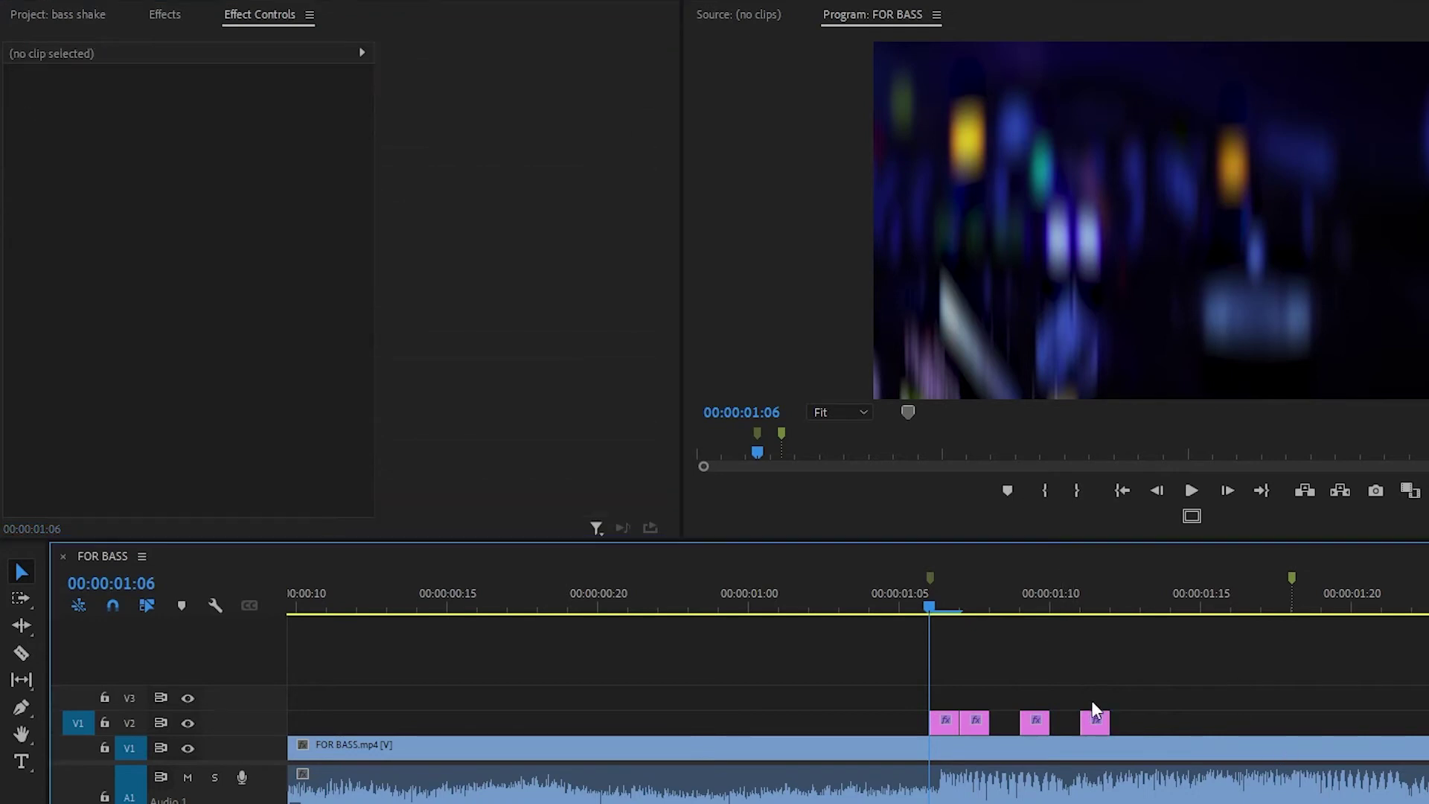
pyautogui.click(1094, 726)
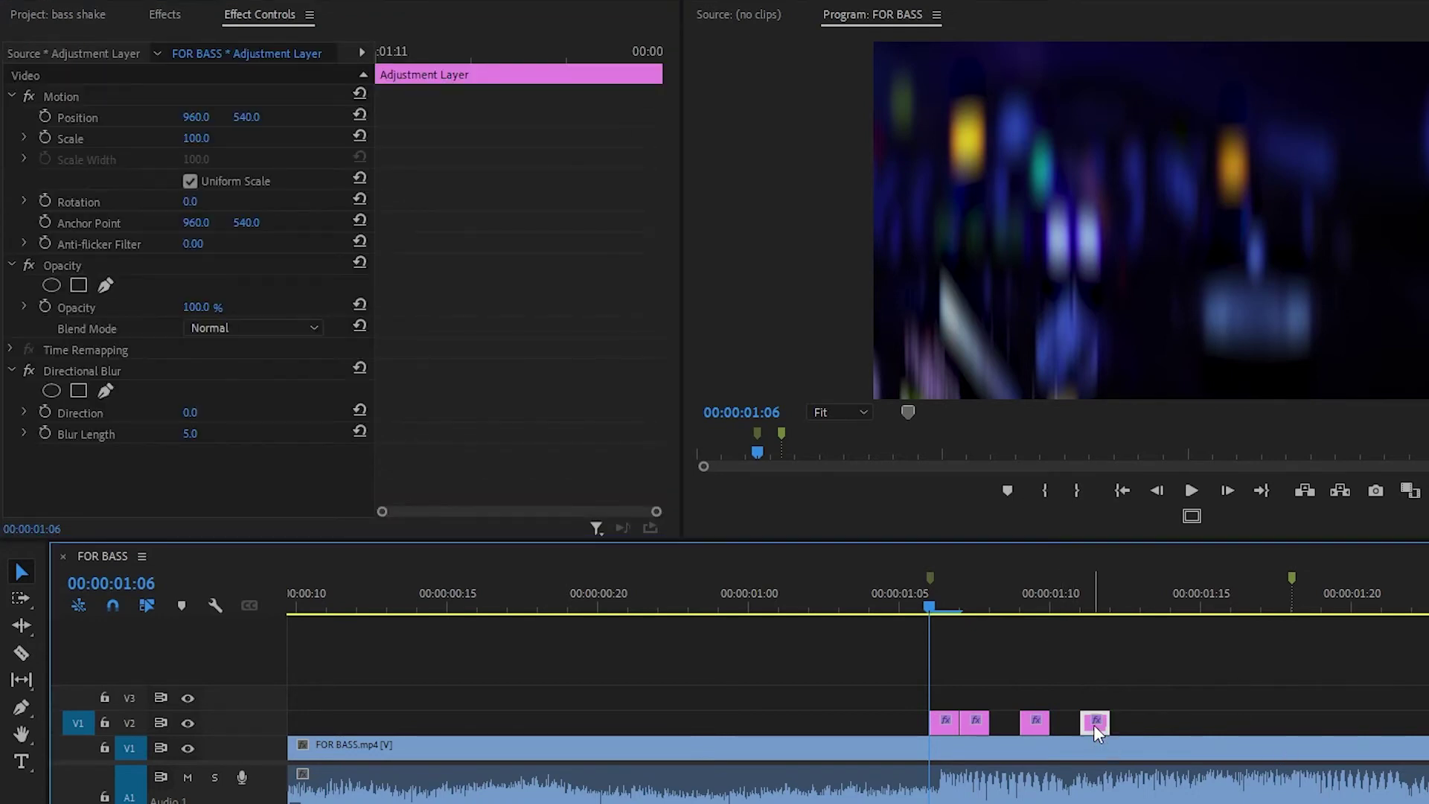
pyautogui.moveTo(1095, 725); pyautogui.dragTo(1154, 725)
pyautogui.click(1152, 723)
# - Select the five adjustment clips and move the playhead to the next beat marker
pyautogui.click(1024, 655)
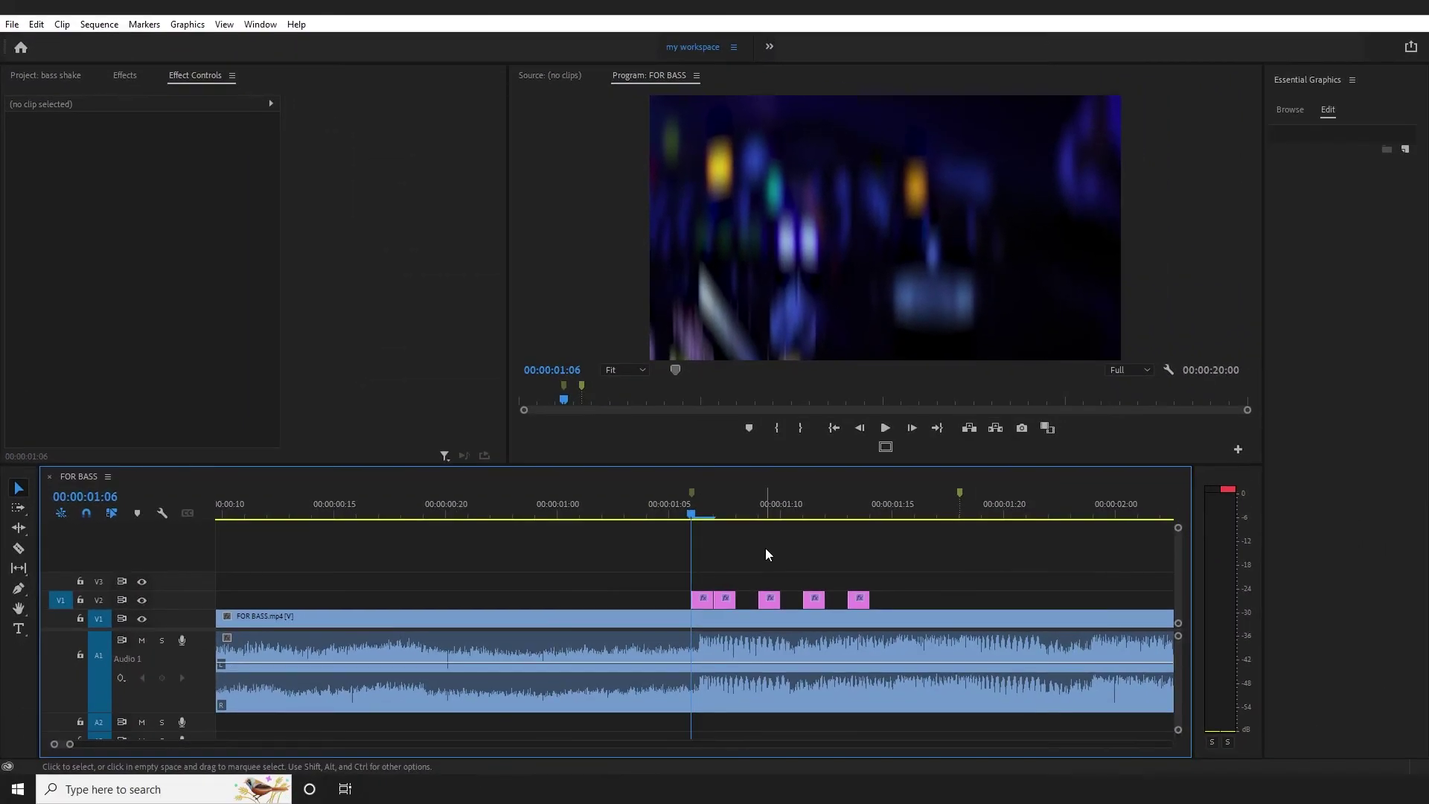
pyautogui.press('-')
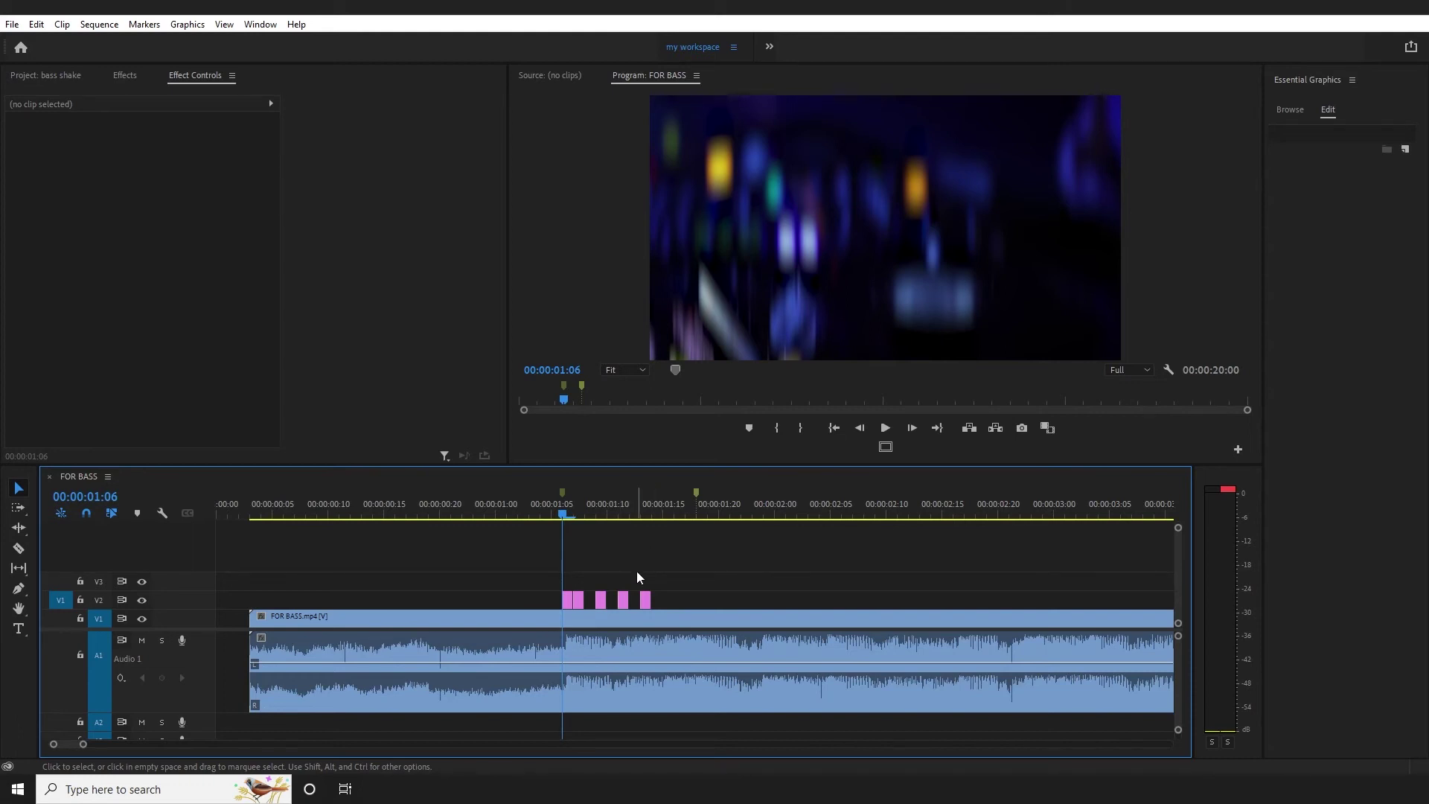
pyautogui.moveTo(691, 578); pyautogui.dragTo(529, 606)
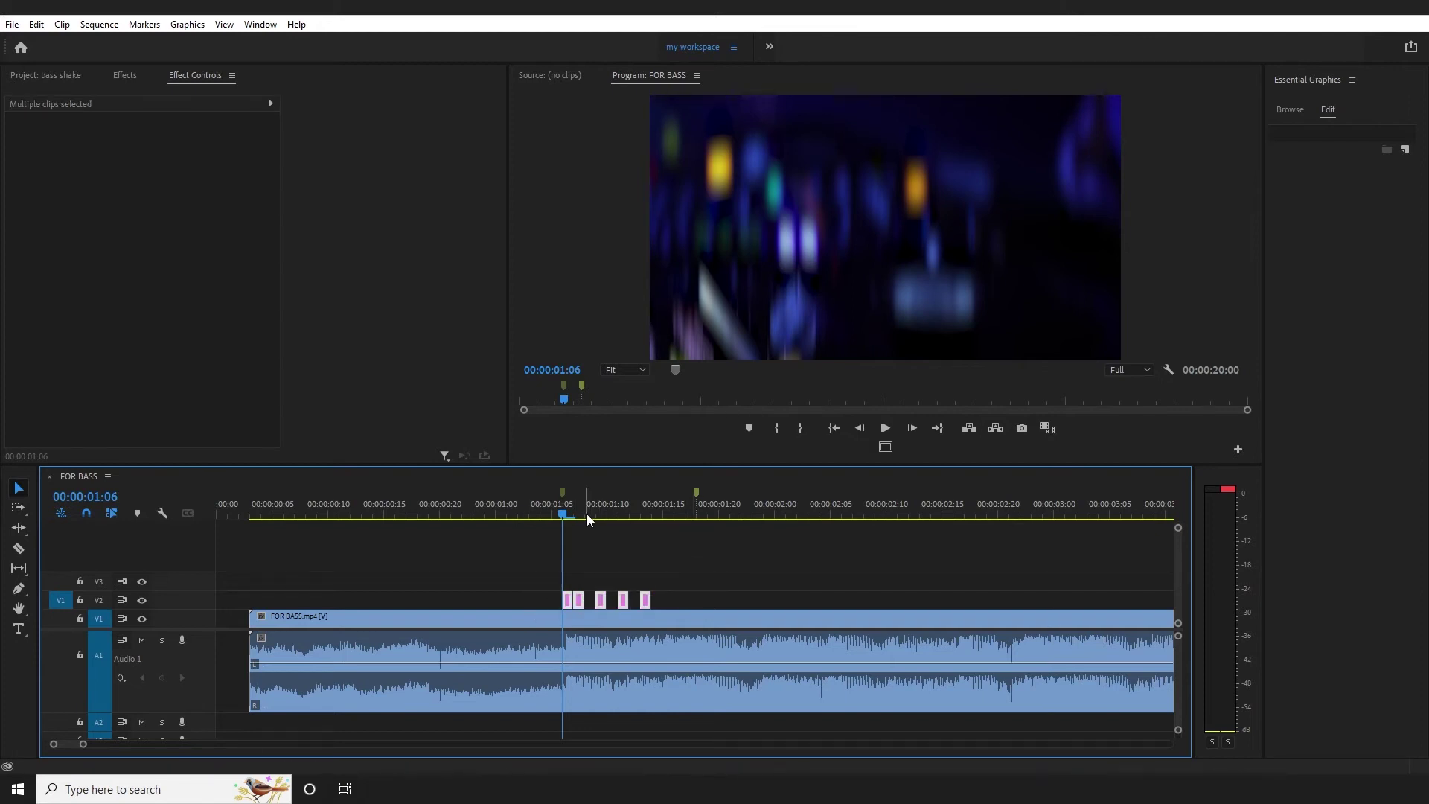
pyautogui.moveTo(565, 509); pyautogui.dragTo(694, 525)
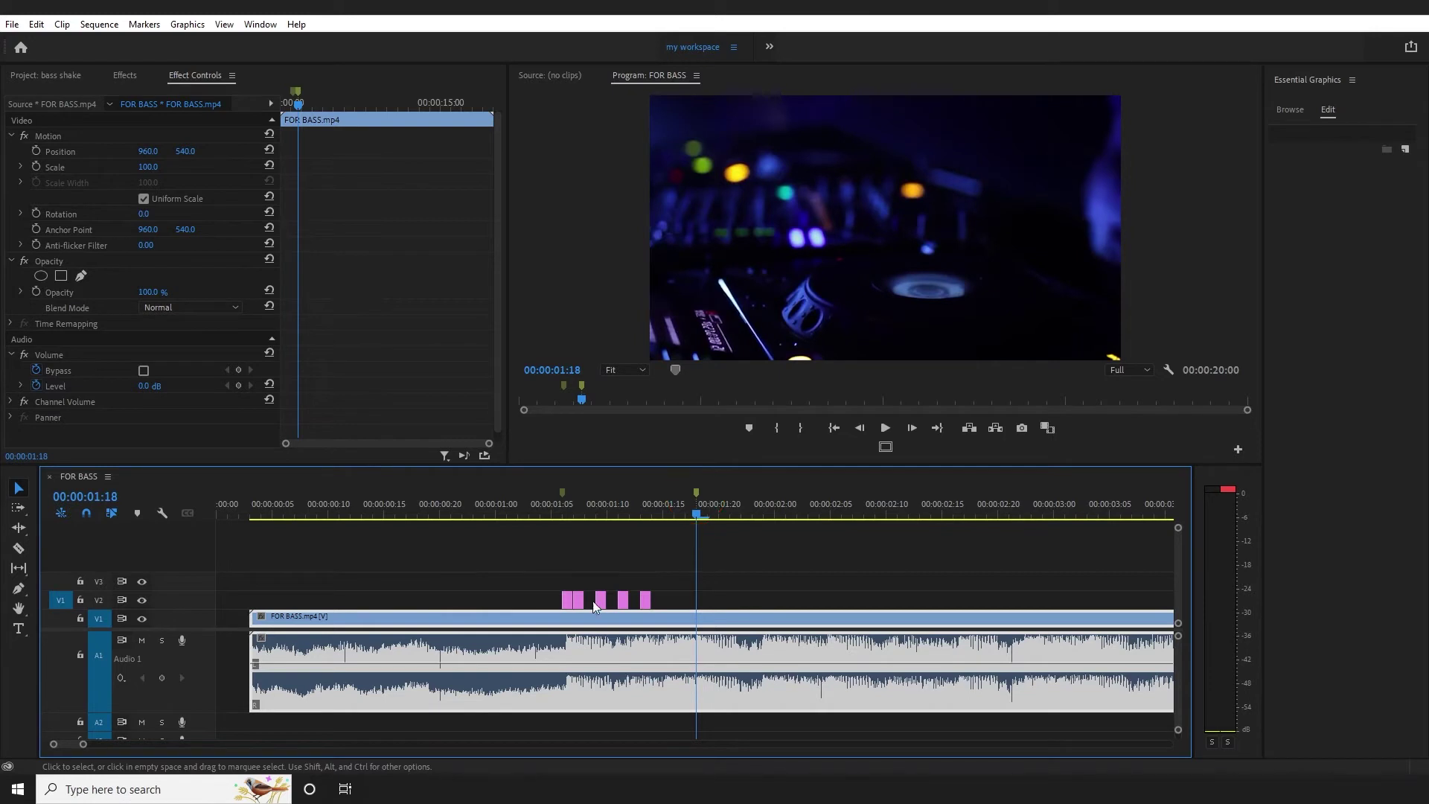
# - Target V2, paste the five clips, then undo that paste
pyautogui.click(98, 618)
pyautogui.click(99, 600)
pyautogui.hotkey('ctrl', 'v')
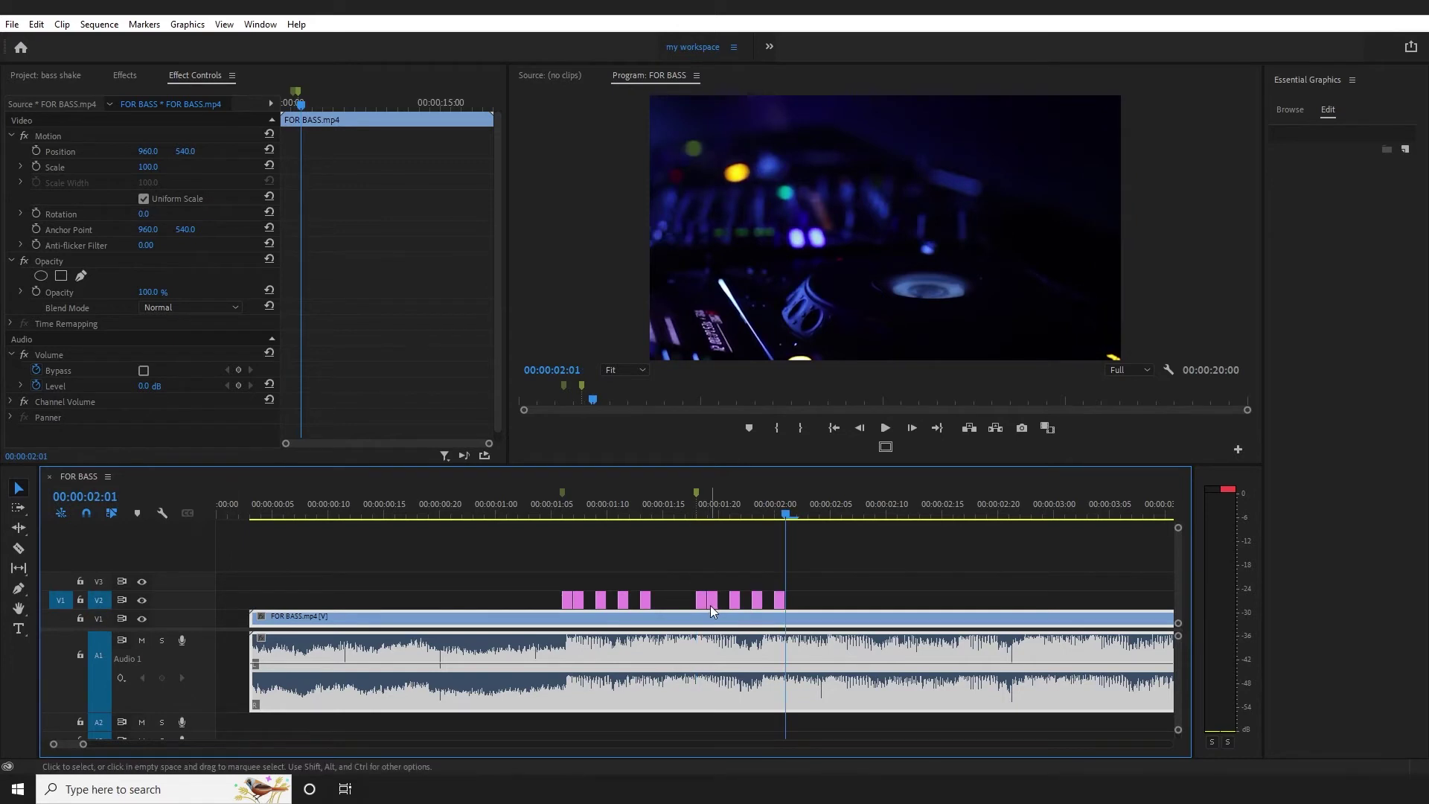
pyautogui.hotkey('ctrl', 'z')
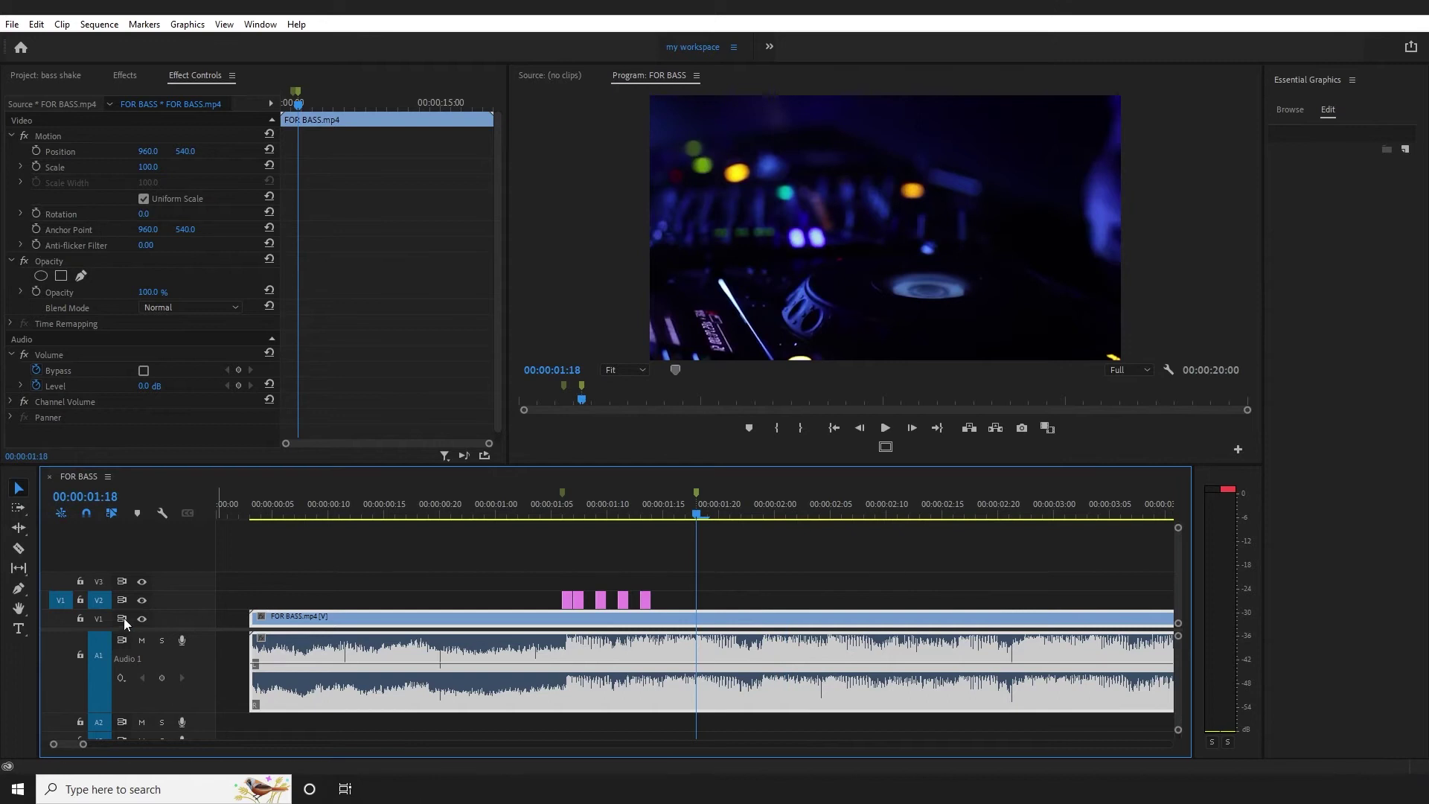
# - Place a copy of the five beat clips on V2 at 00:00:01:18
pyautogui.click(99, 618)
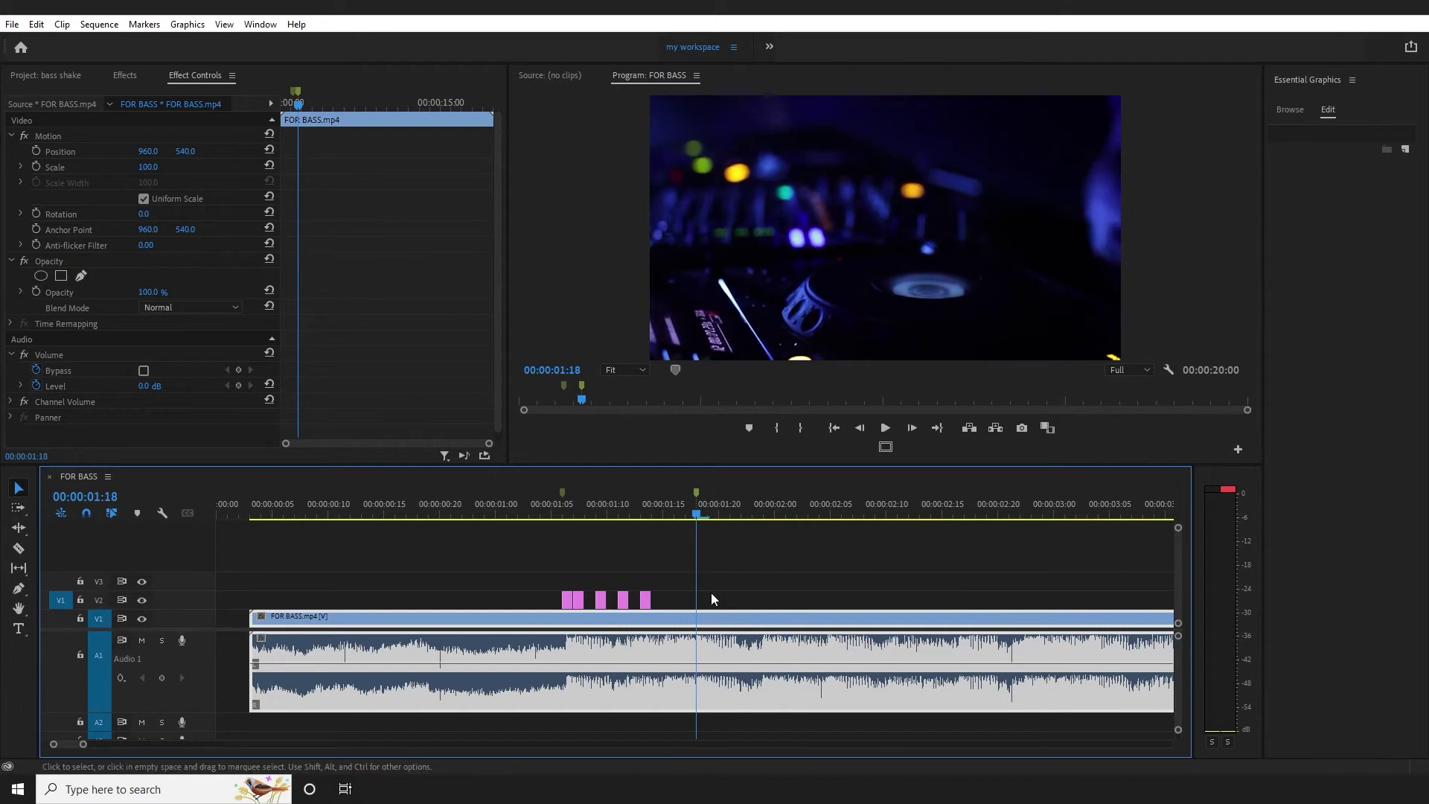
pyautogui.moveTo(650, 569); pyautogui.dragTo(703, 599)
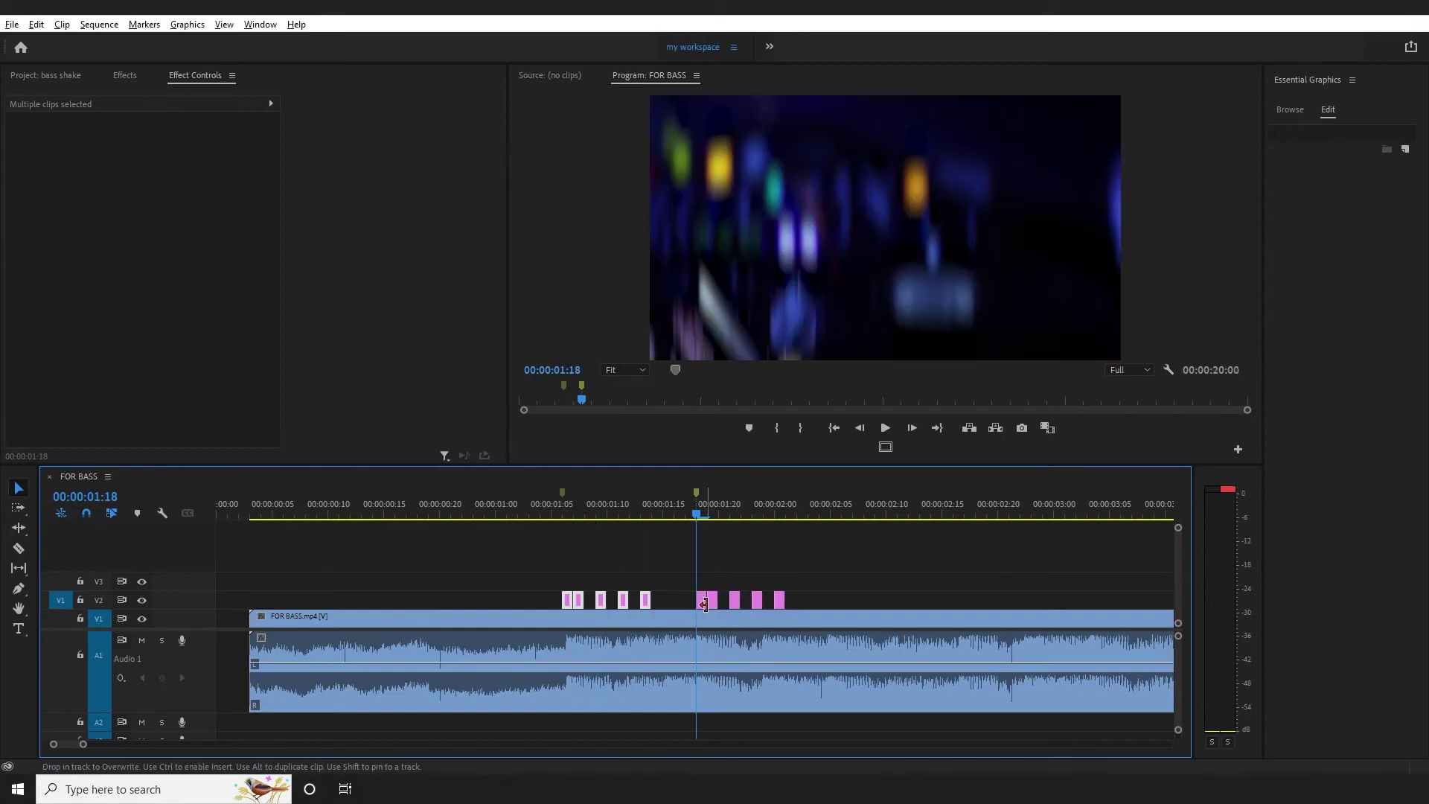
pyautogui.click(730, 572)
pyautogui.scroll(-2, 730, 570)
pyautogui.scroll(2, 640, 587)
pyautogui.click(98, 603)
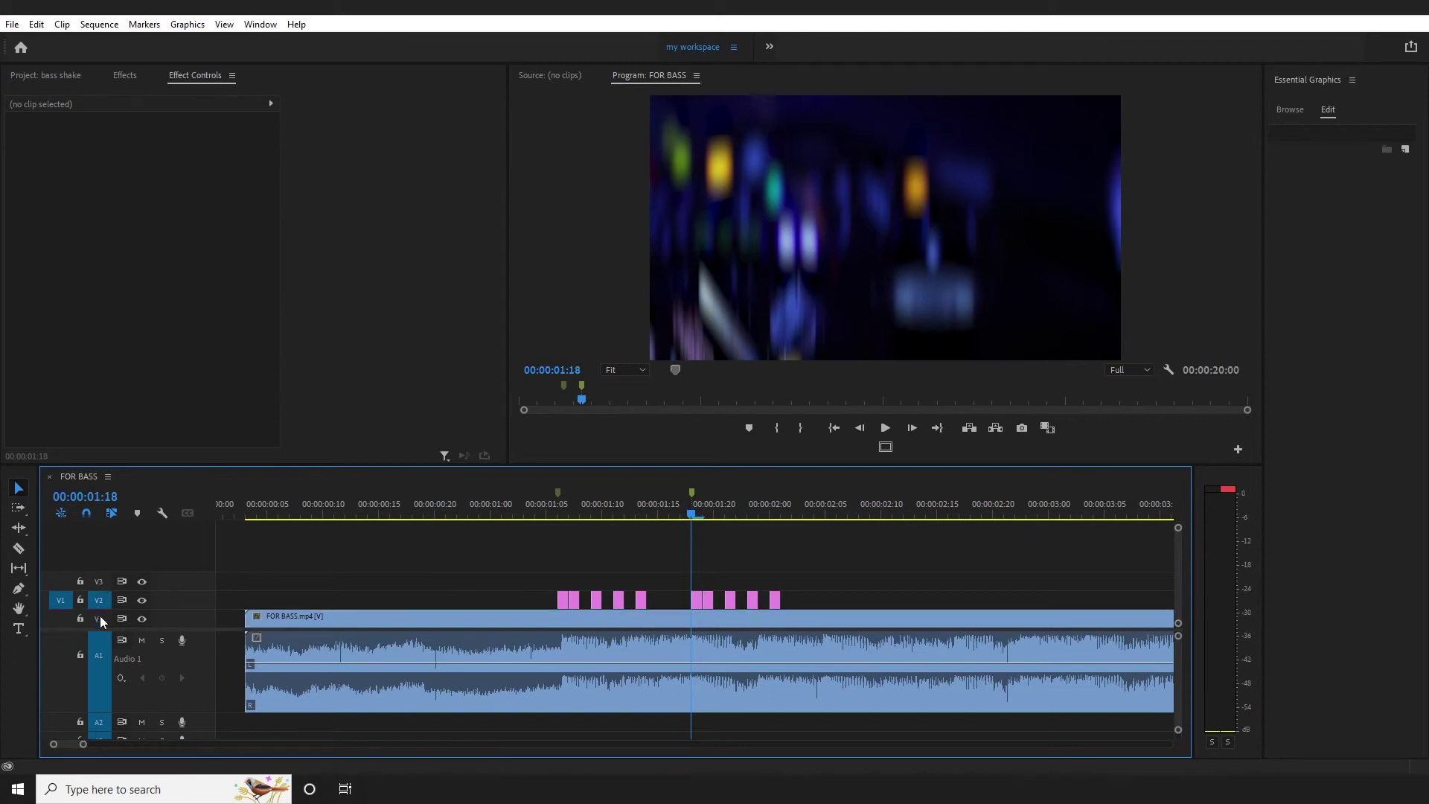
pyautogui.click(699, 623)
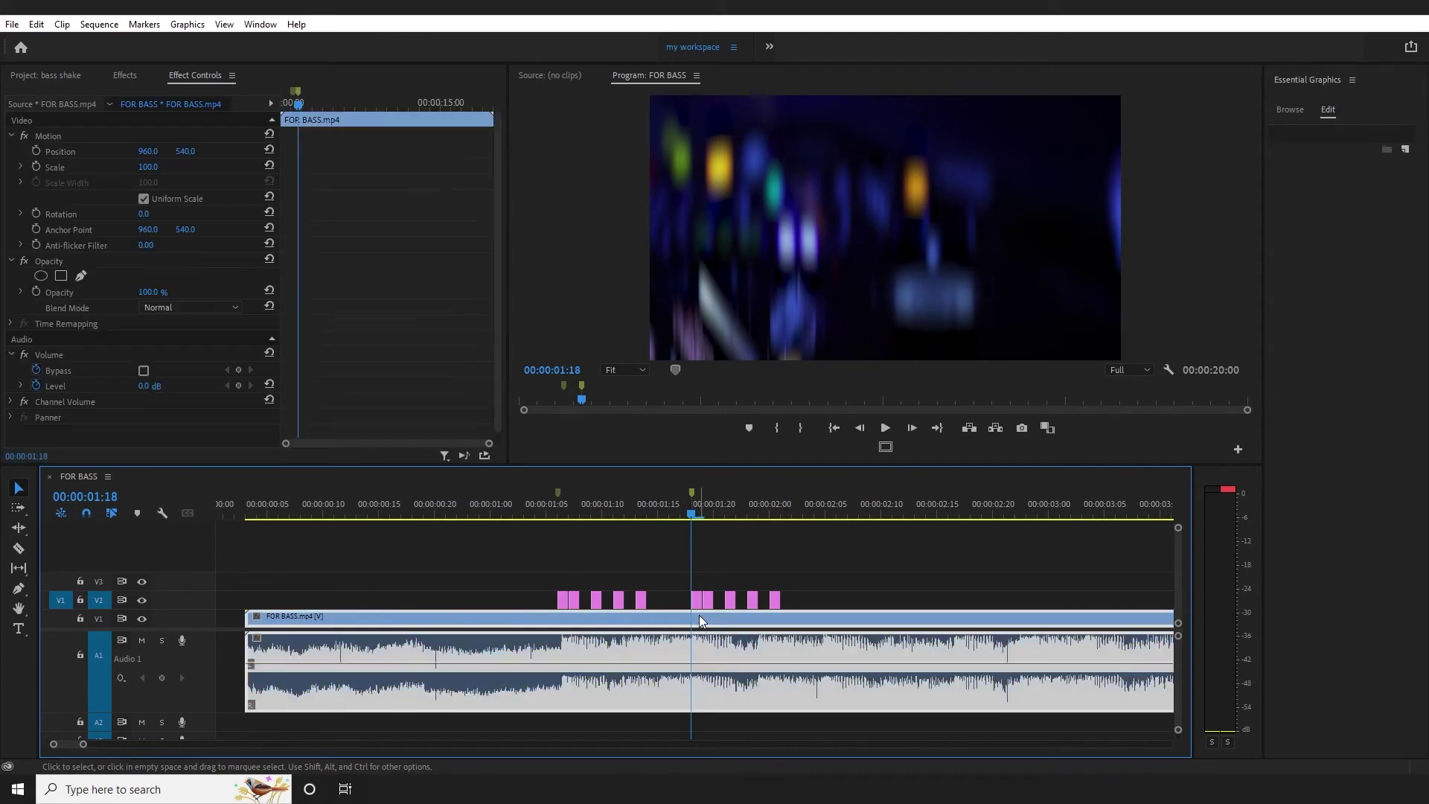
pyautogui.hotkey('ctrl', 'shift', 'a')
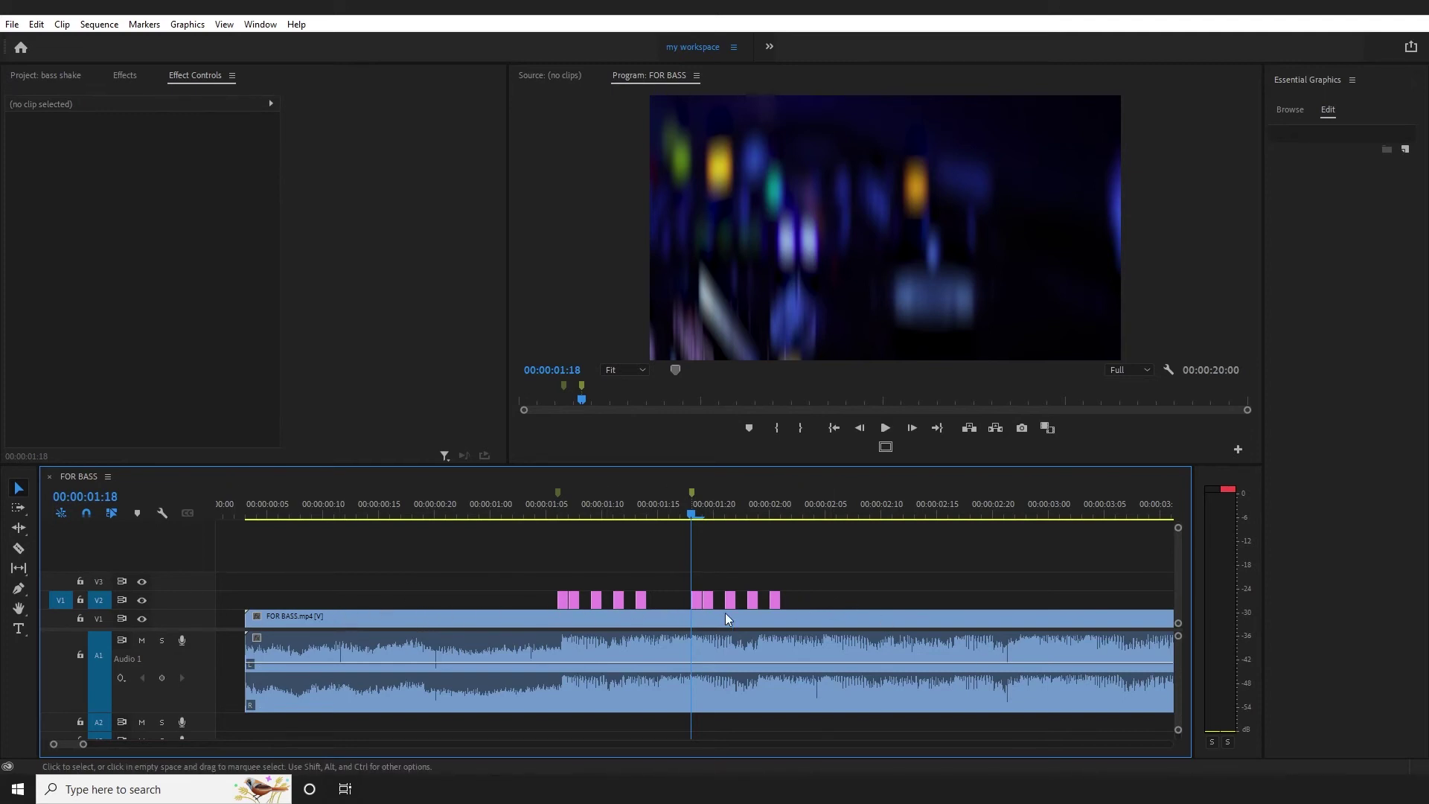
pyautogui.press('-')
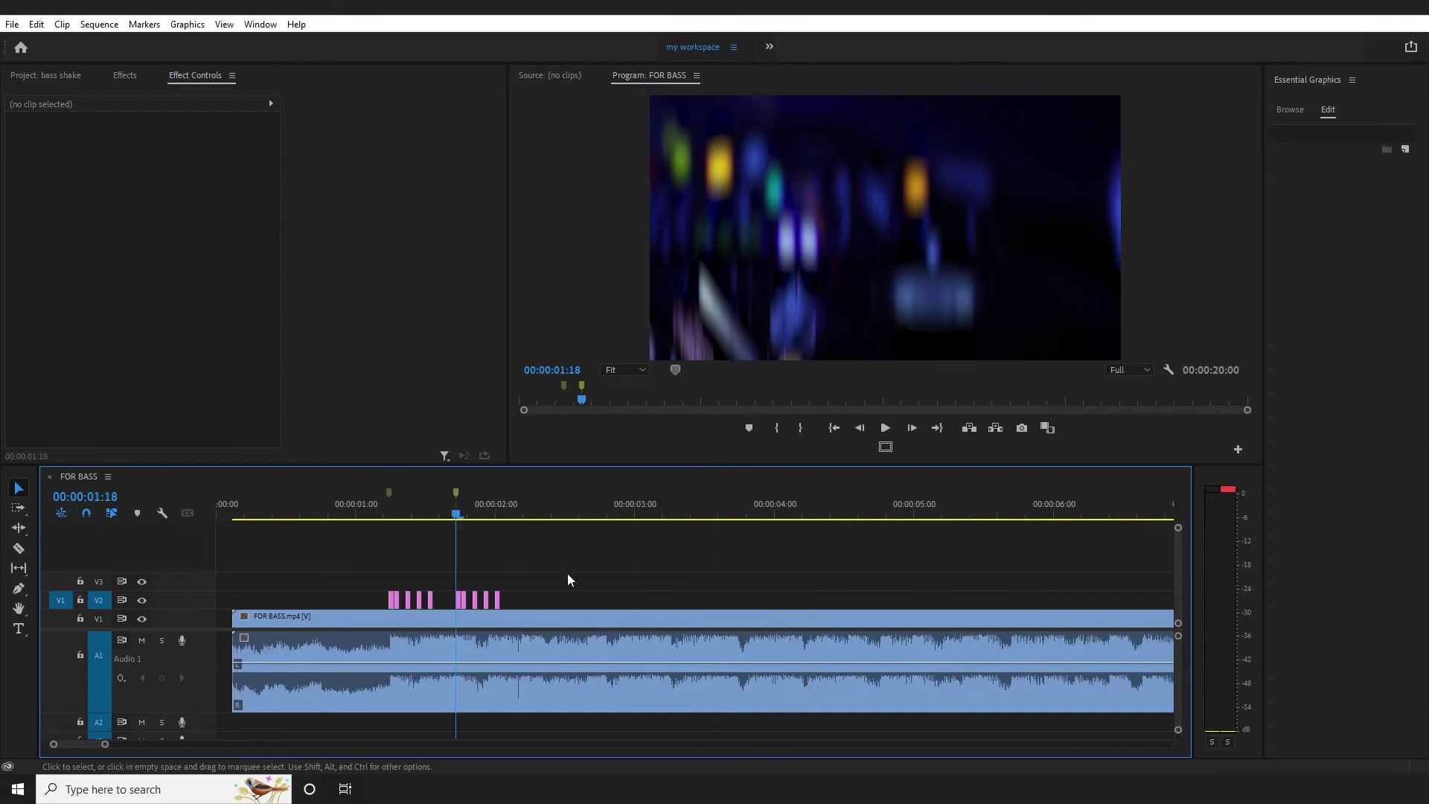
# - Park the playhead at 00:00:02:05, select the pink V2 clips and preview them
pyautogui.press('=')
pyautogui.click(837, 554)
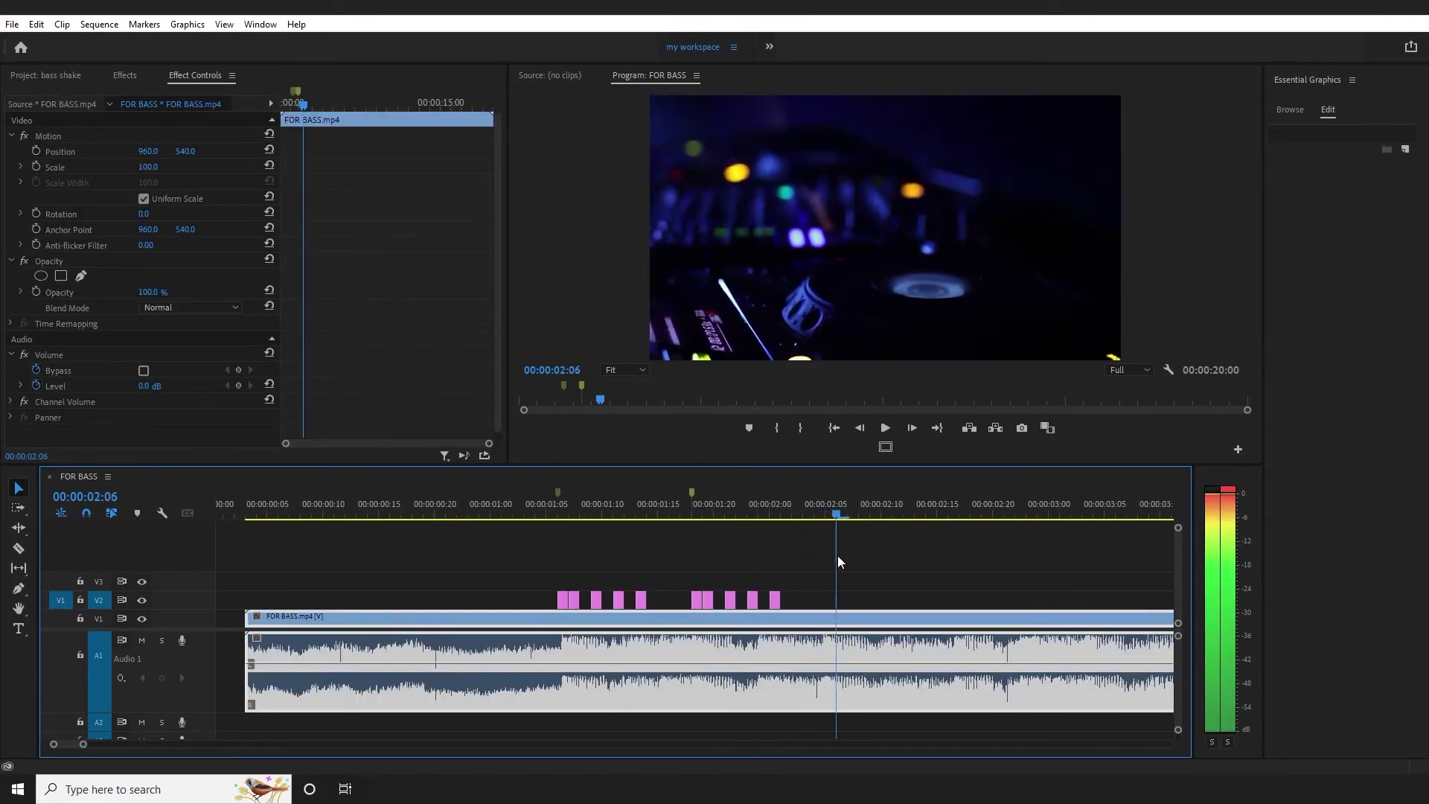
pyautogui.press('Left')
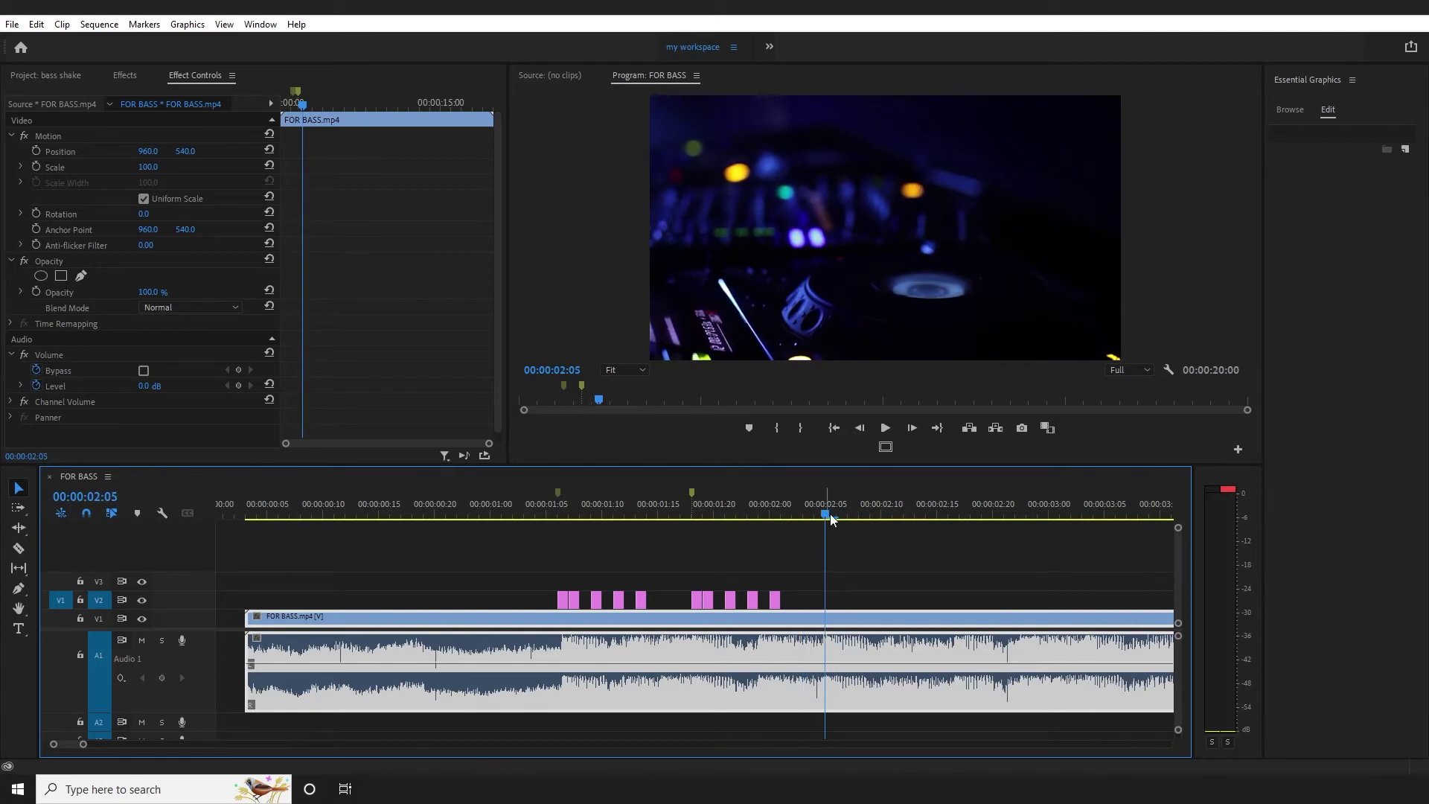
pyautogui.moveTo(900, 561); pyautogui.dragTo(855, 574)
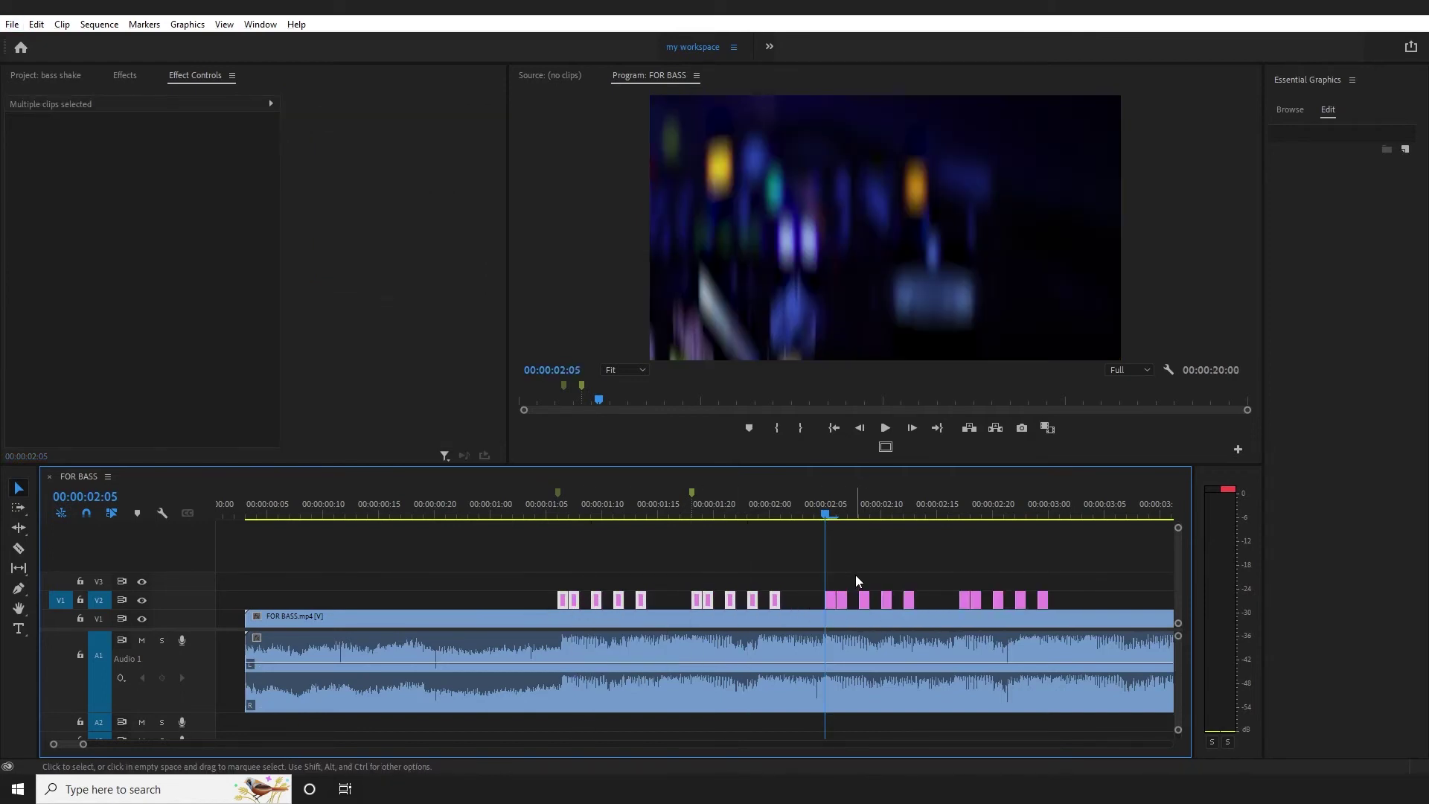
pyautogui.press('-')
pyautogui.press('space')
pyautogui.press('space')
pyautogui.press('=')
pyautogui.press('=')
pyautogui.moveTo(694, 513); pyautogui.dragTo(383, 601)
pyautogui.press('-')
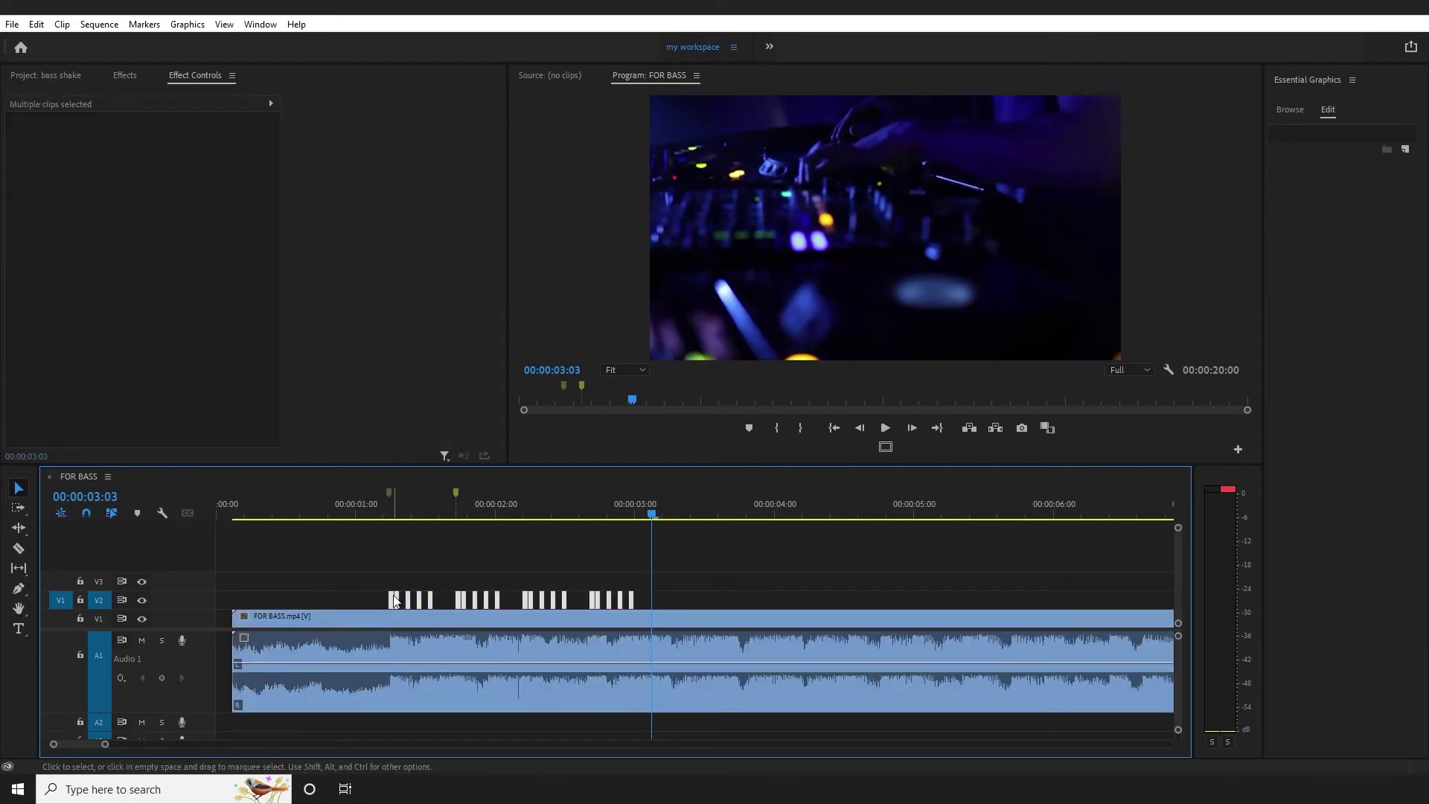
# - Alt-drag a duplicate of the beat clips 00:00:01:22 later along V2 and play it back
pyautogui.moveTo(395, 601); pyautogui.dragTo(663, 605)
pyautogui.click(675, 573)
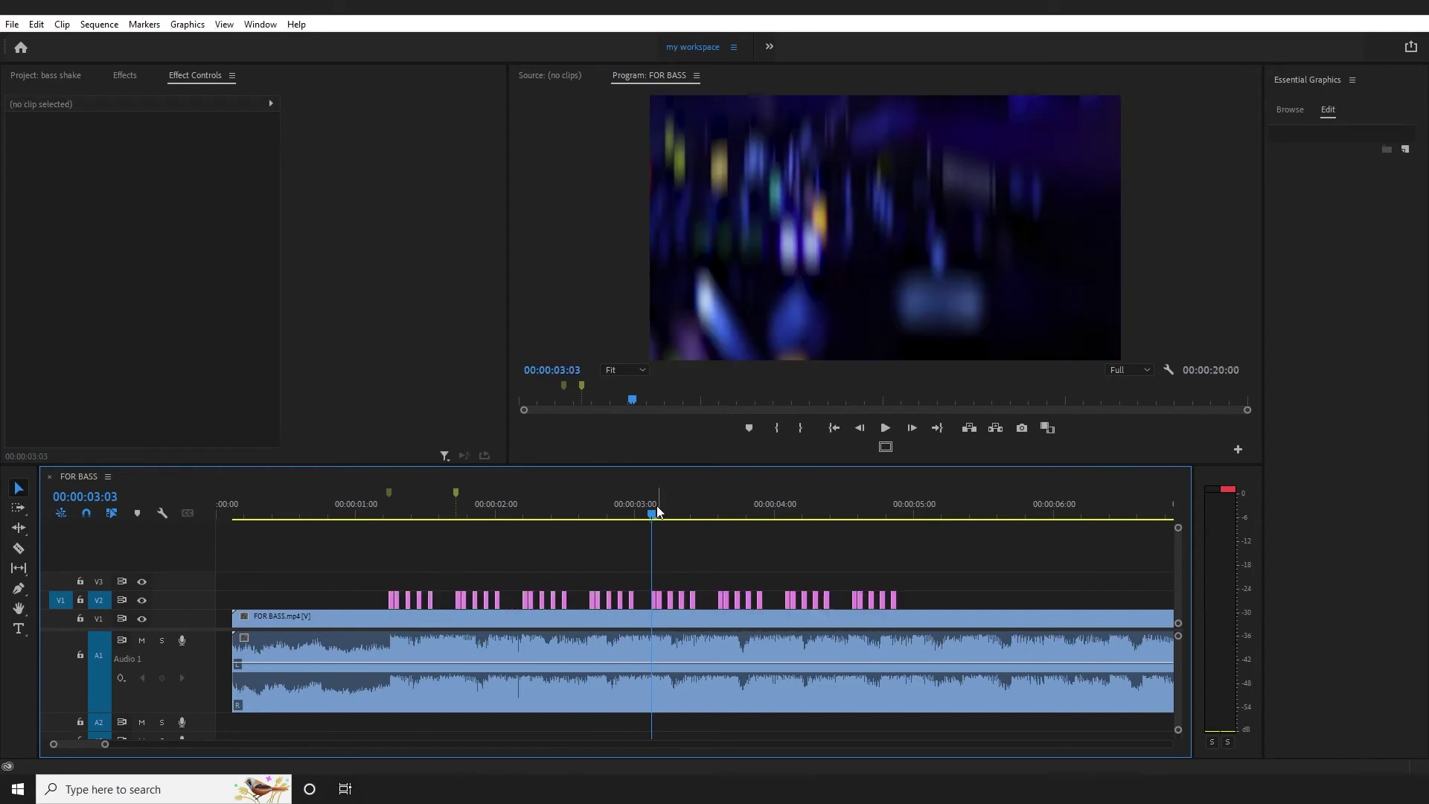
pyautogui.press('space')
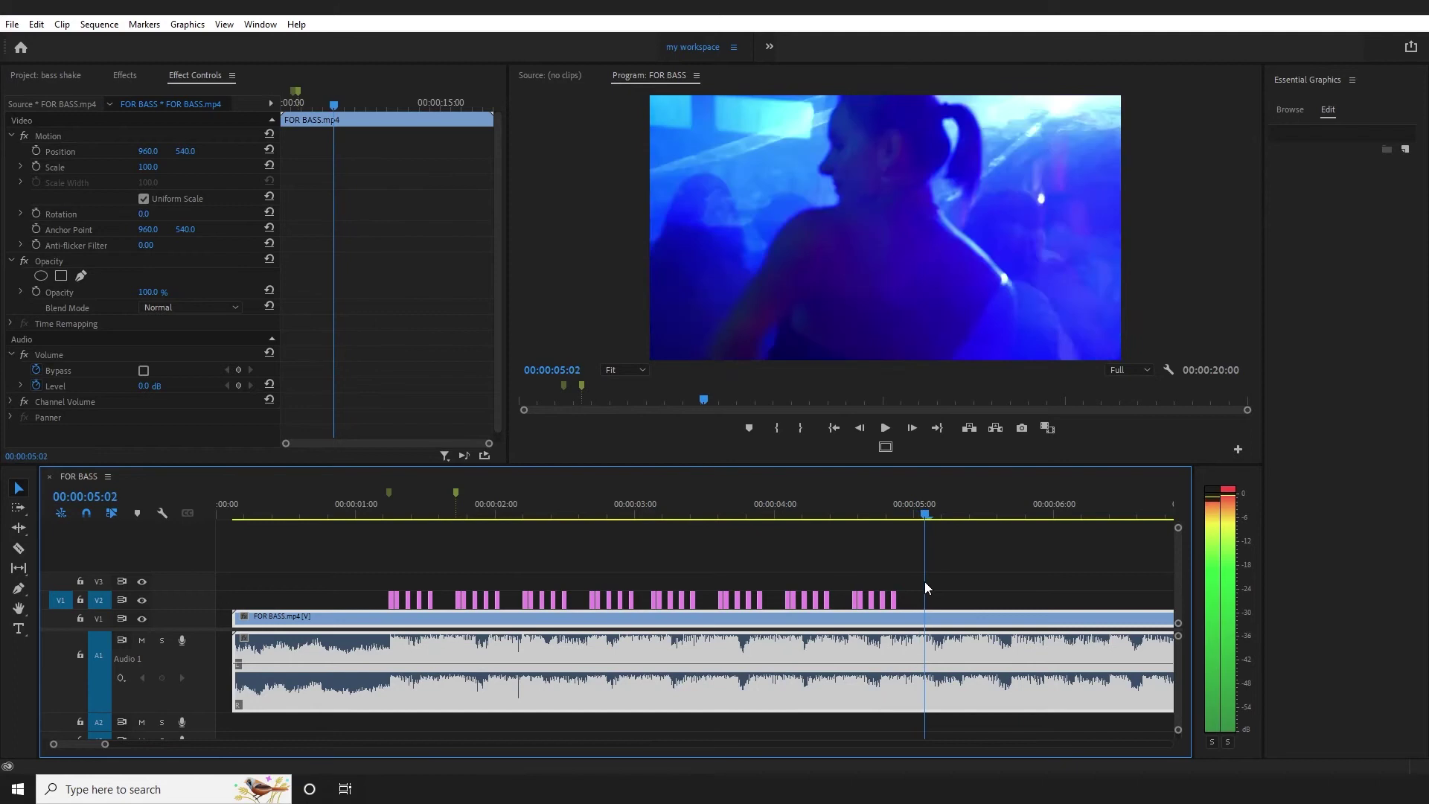
pyautogui.press('space')
pyautogui.press('Right')
pyautogui.press('Right')
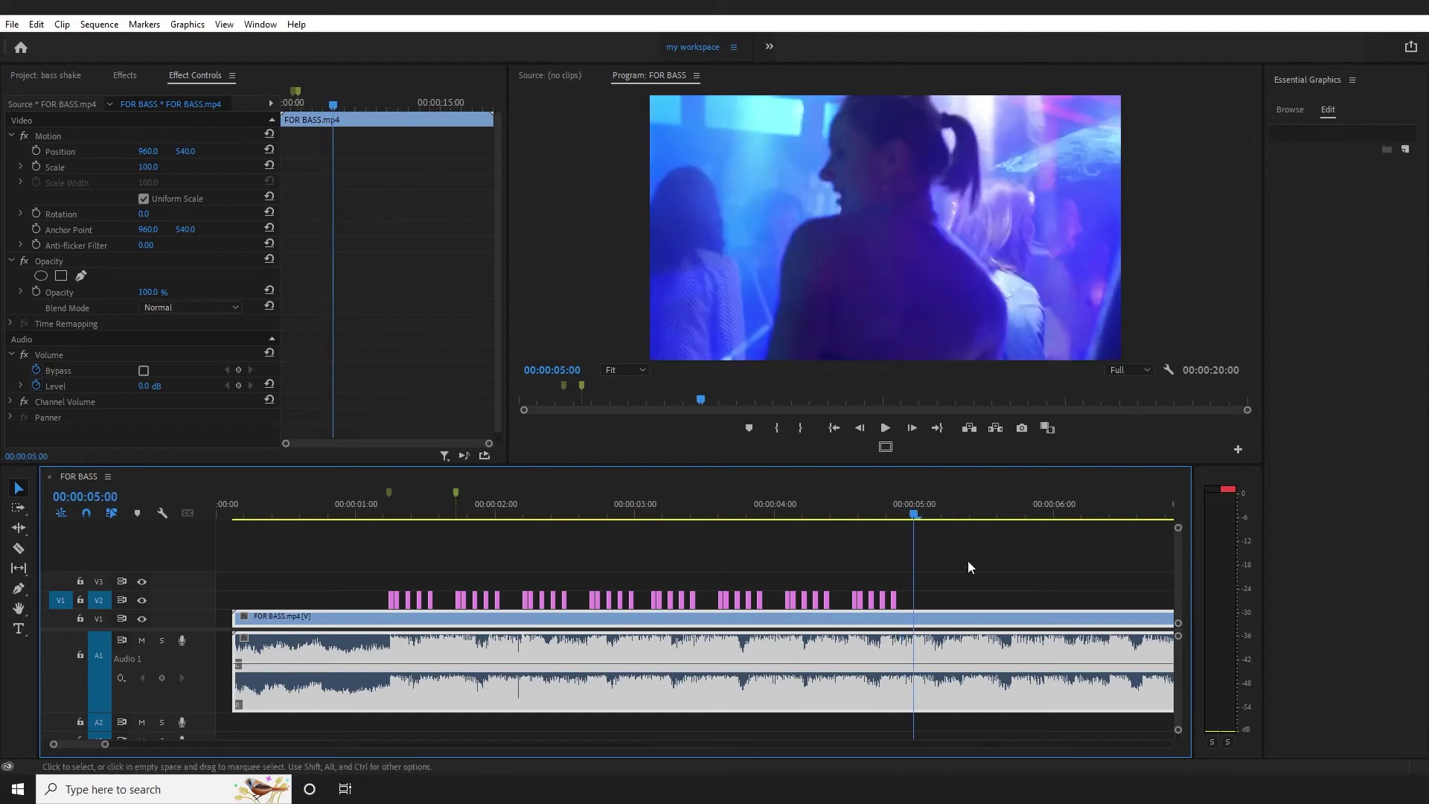
# - Duplicate all the V2 clips further right to extend the pattern to about 8 seconds
pyautogui.moveTo(971, 559); pyautogui.dragTo(370, 612)
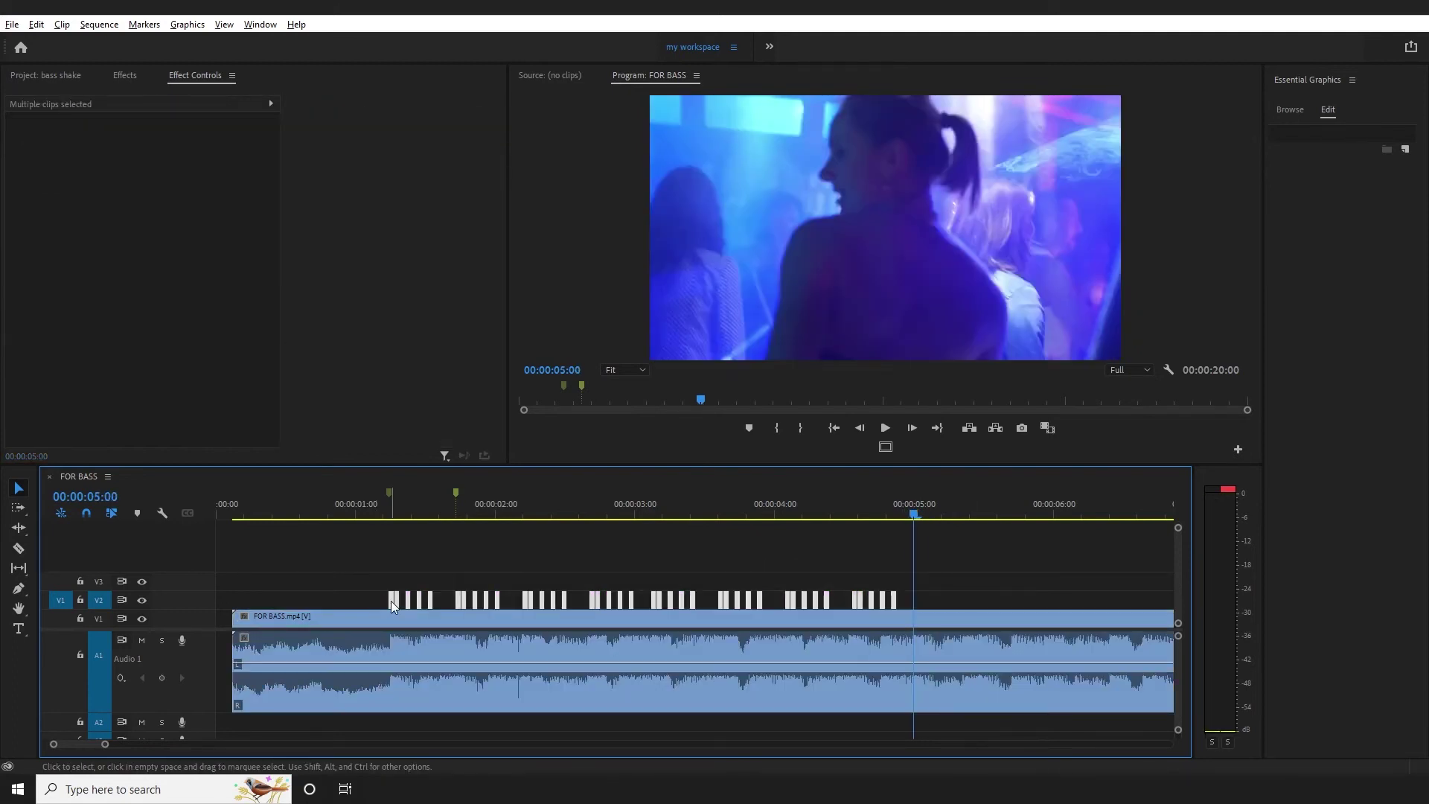
pyautogui.moveTo(455, 601); pyautogui.dragTo(611, 602)
pyautogui.click(935, 556)
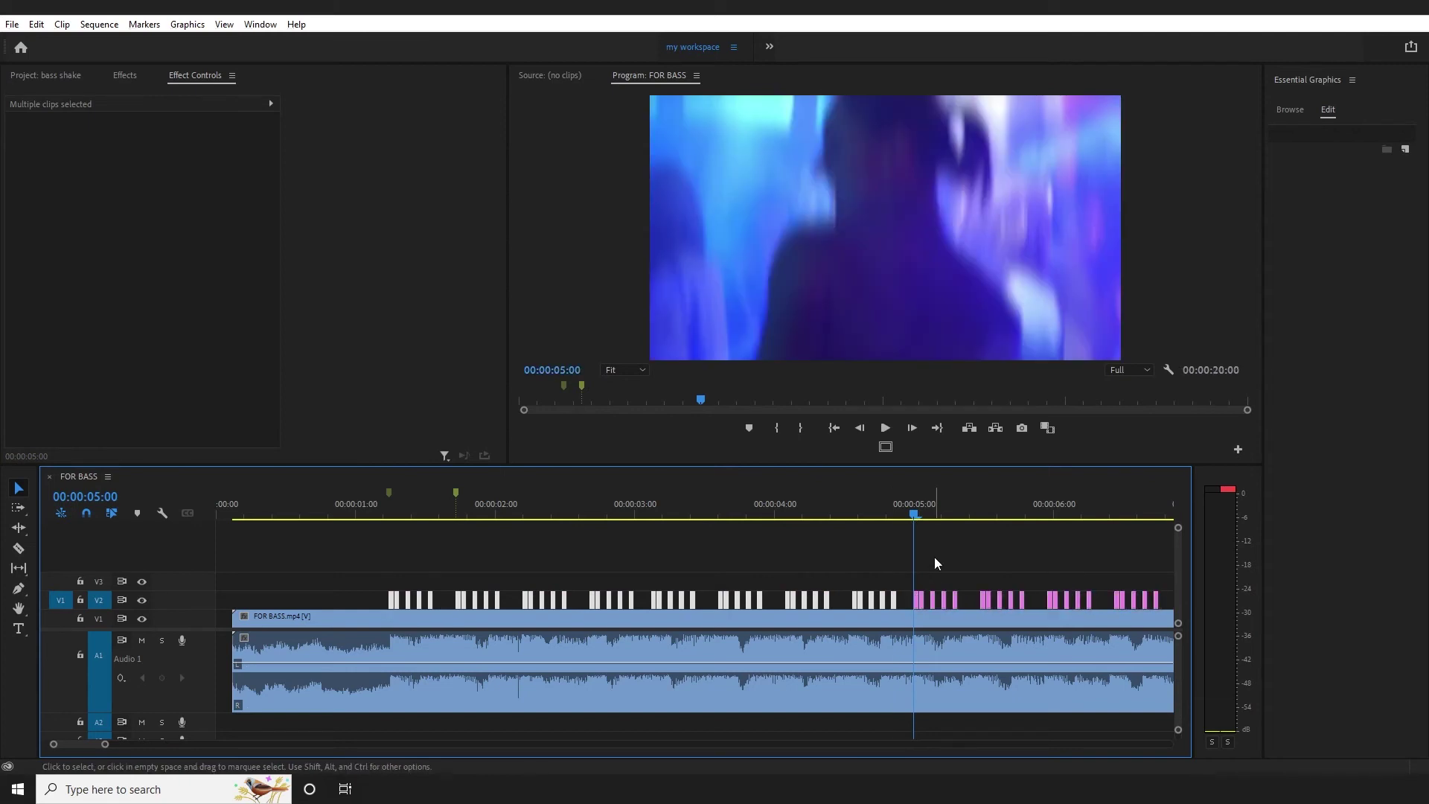
pyautogui.press('-')
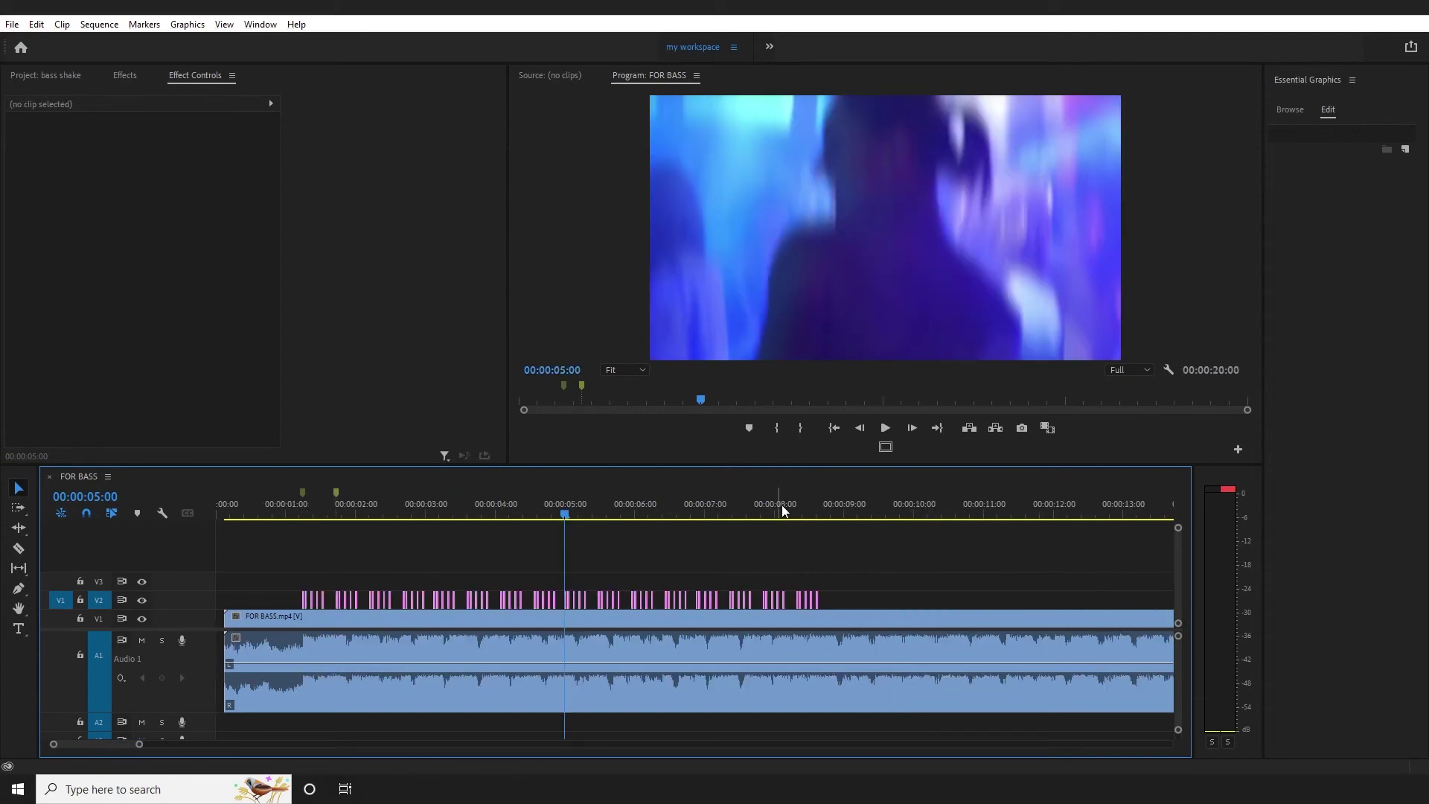
# - Copy all pink V2 clips and paste them at about 8 seconds, extending to 00:00:16:04
pyautogui.moveTo(833, 512); pyautogui.dragTo(649, 541)
pyautogui.press('=')
pyautogui.press('\\')
pyautogui.click(480, 565)
pyautogui.moveTo(480, 565); pyautogui.dragTo(230, 598)
pyautogui.press('=')
pyautogui.hotkey('ctrl', 'c')
pyautogui.press('=')
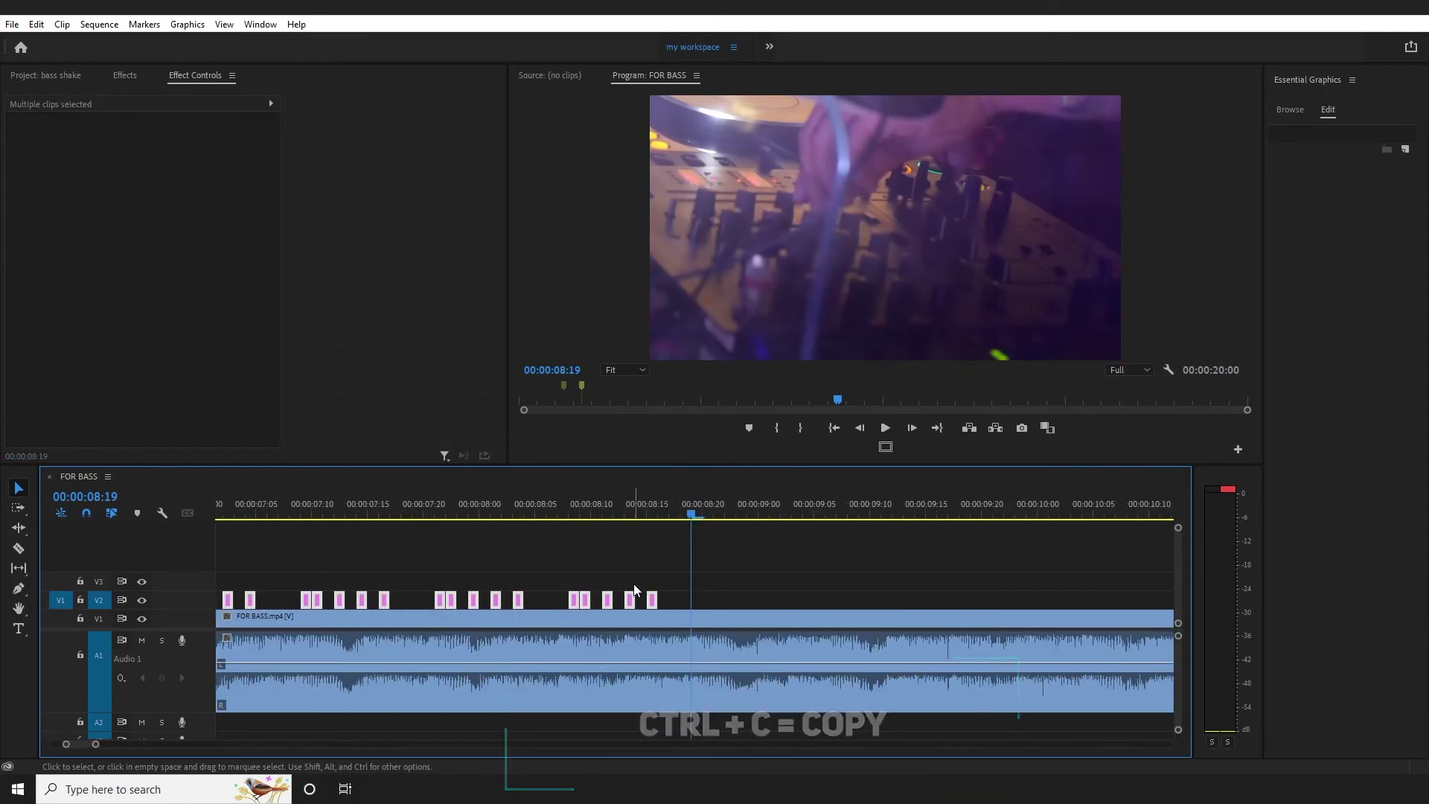
pyautogui.hotkey('ctrl', 'v')
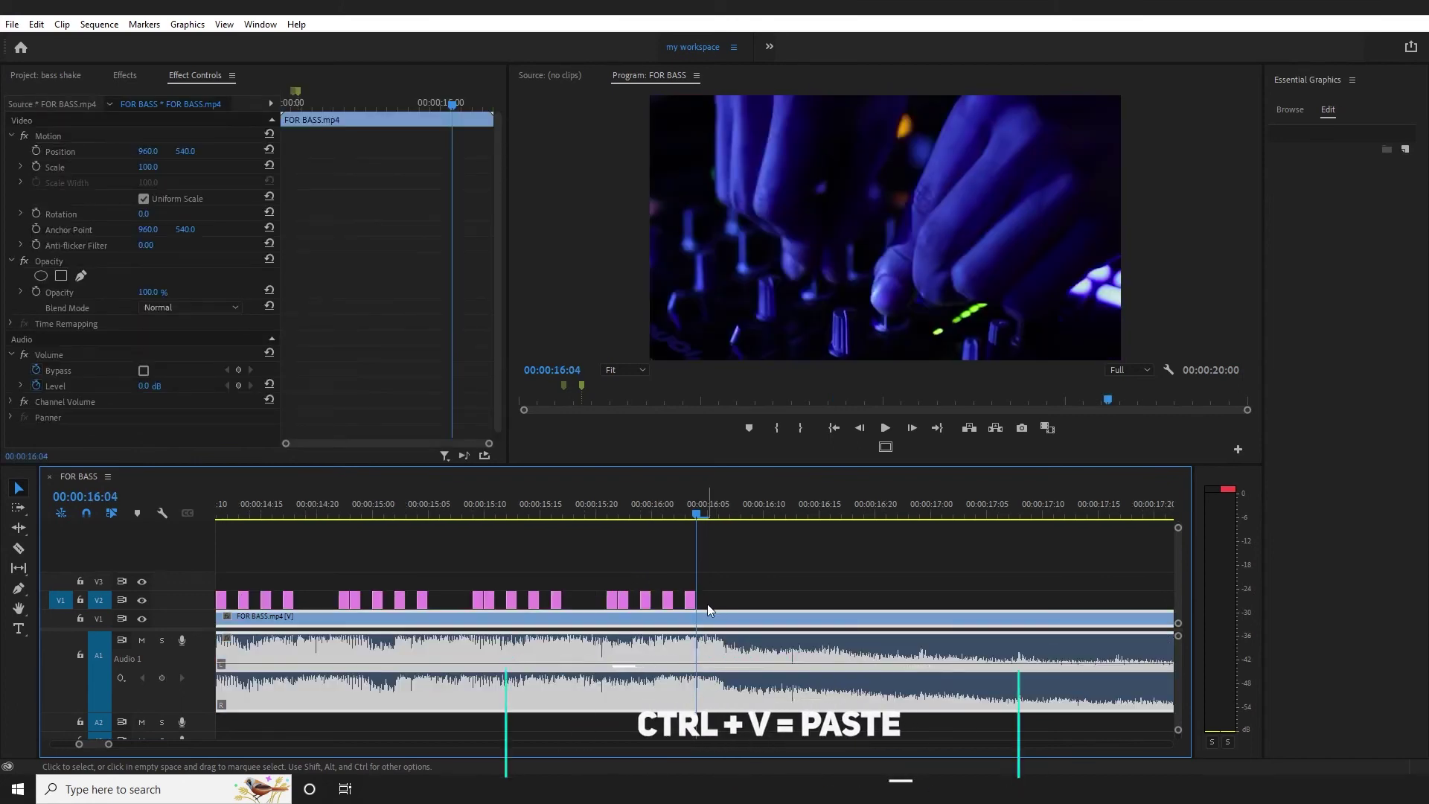
pyautogui.press('-')
pyautogui.press('-')
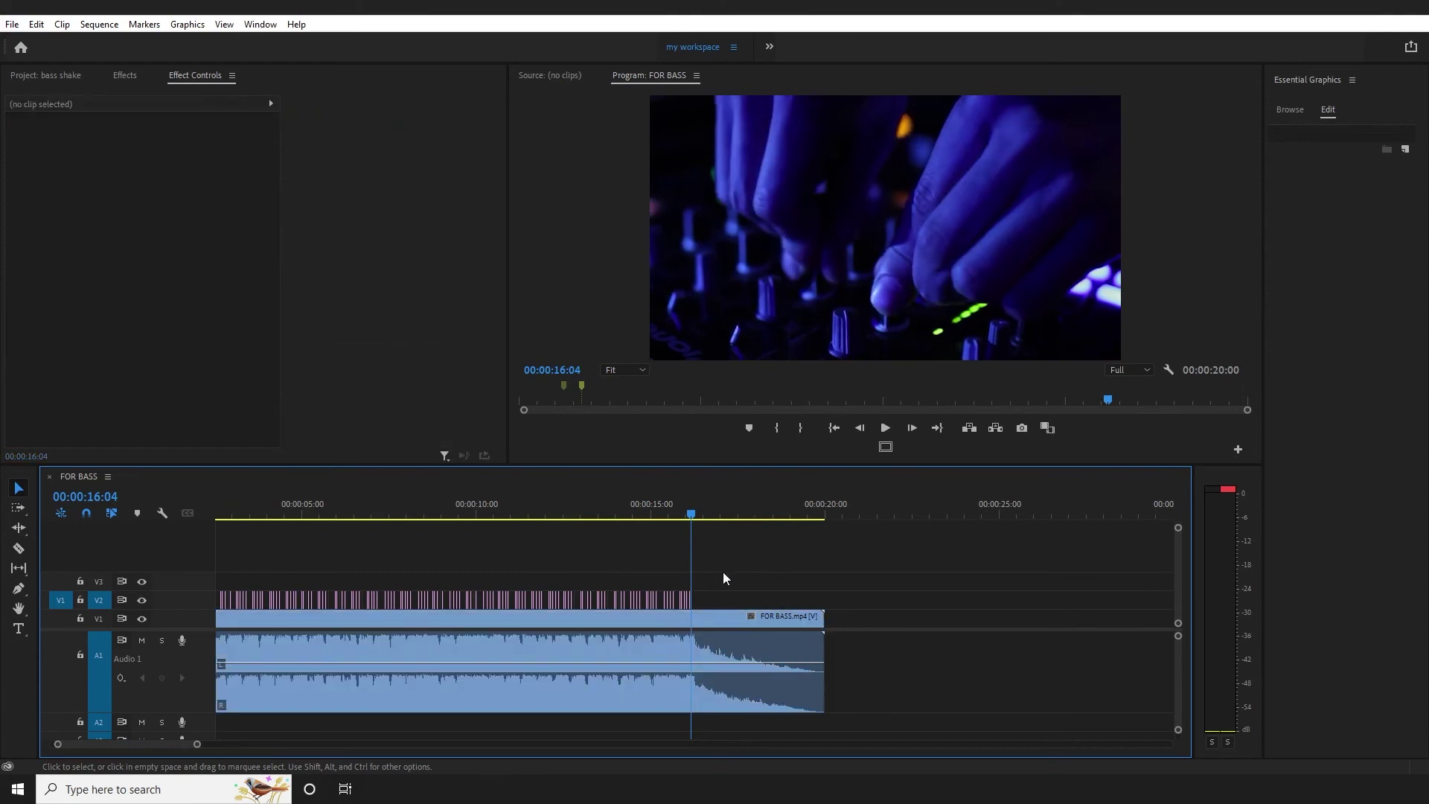
# - Move all the beat clips up to track V3 and save the project
pyautogui.moveTo(746, 566); pyautogui.dragTo(207, 602)
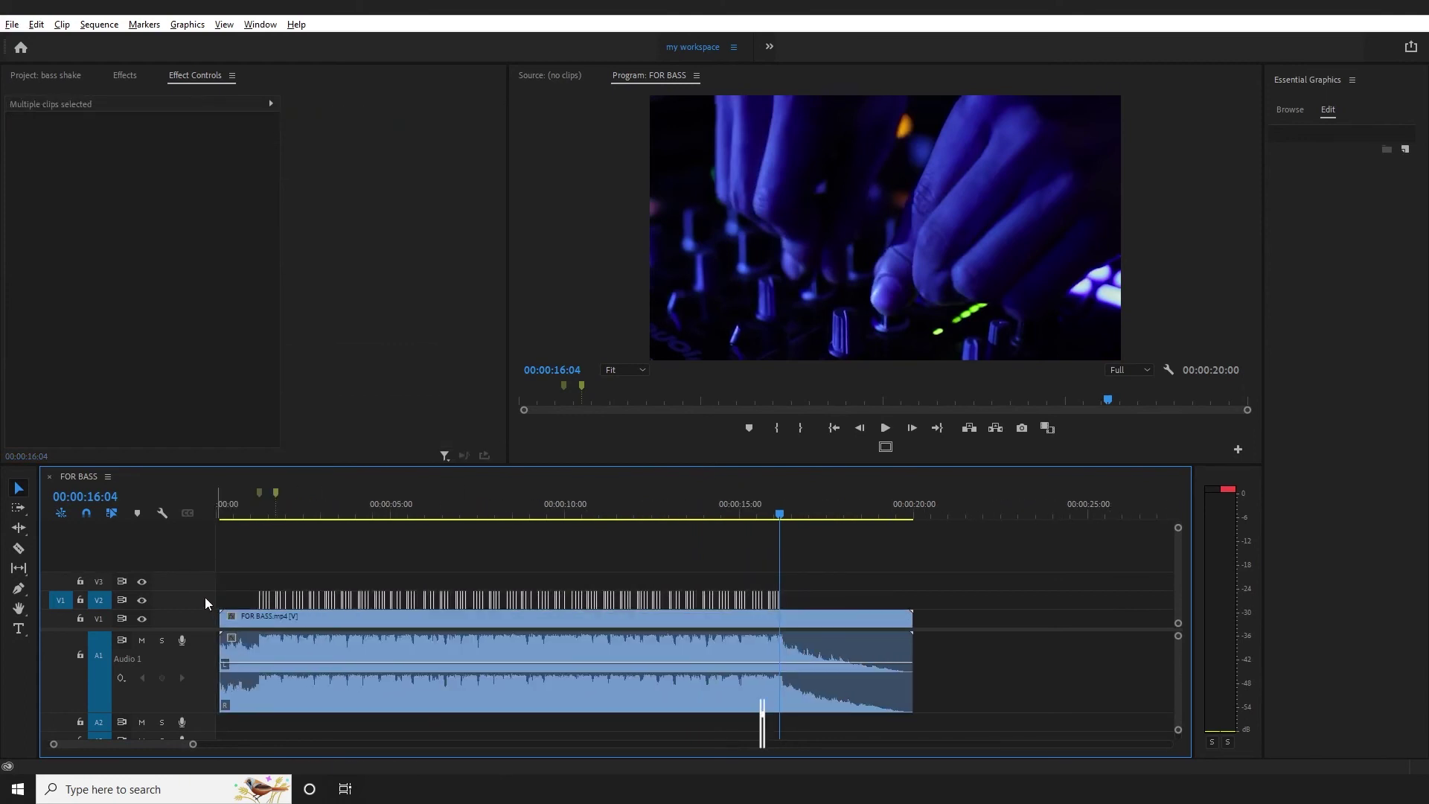
pyautogui.hotkey('alt', 'Up')
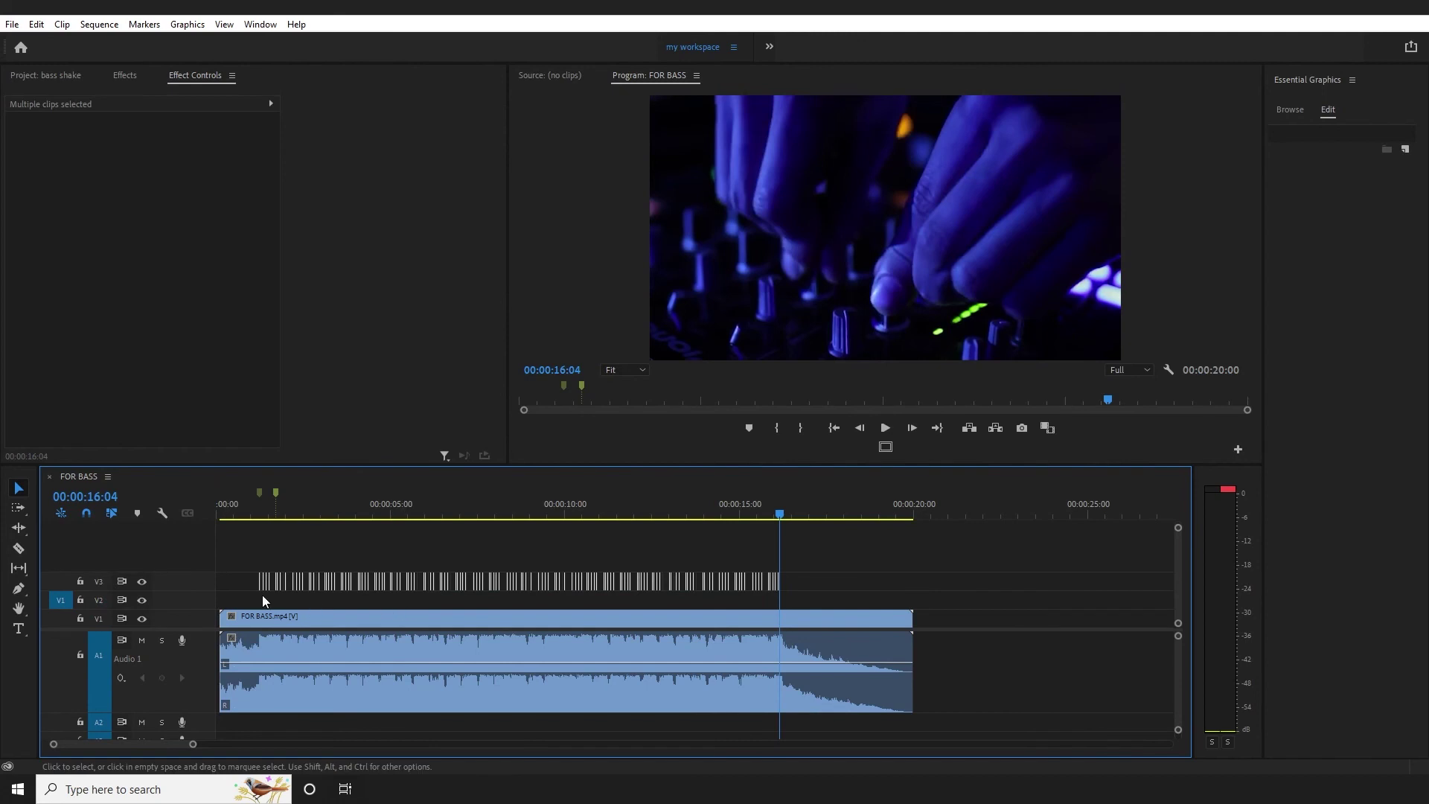
pyautogui.hotkey('ctrl', 's')
# - Play the sequence from the start and park the playhead at 00:00:02:20
pyautogui.click(663, 618)
pyautogui.press('Home')
pyautogui.press('space')
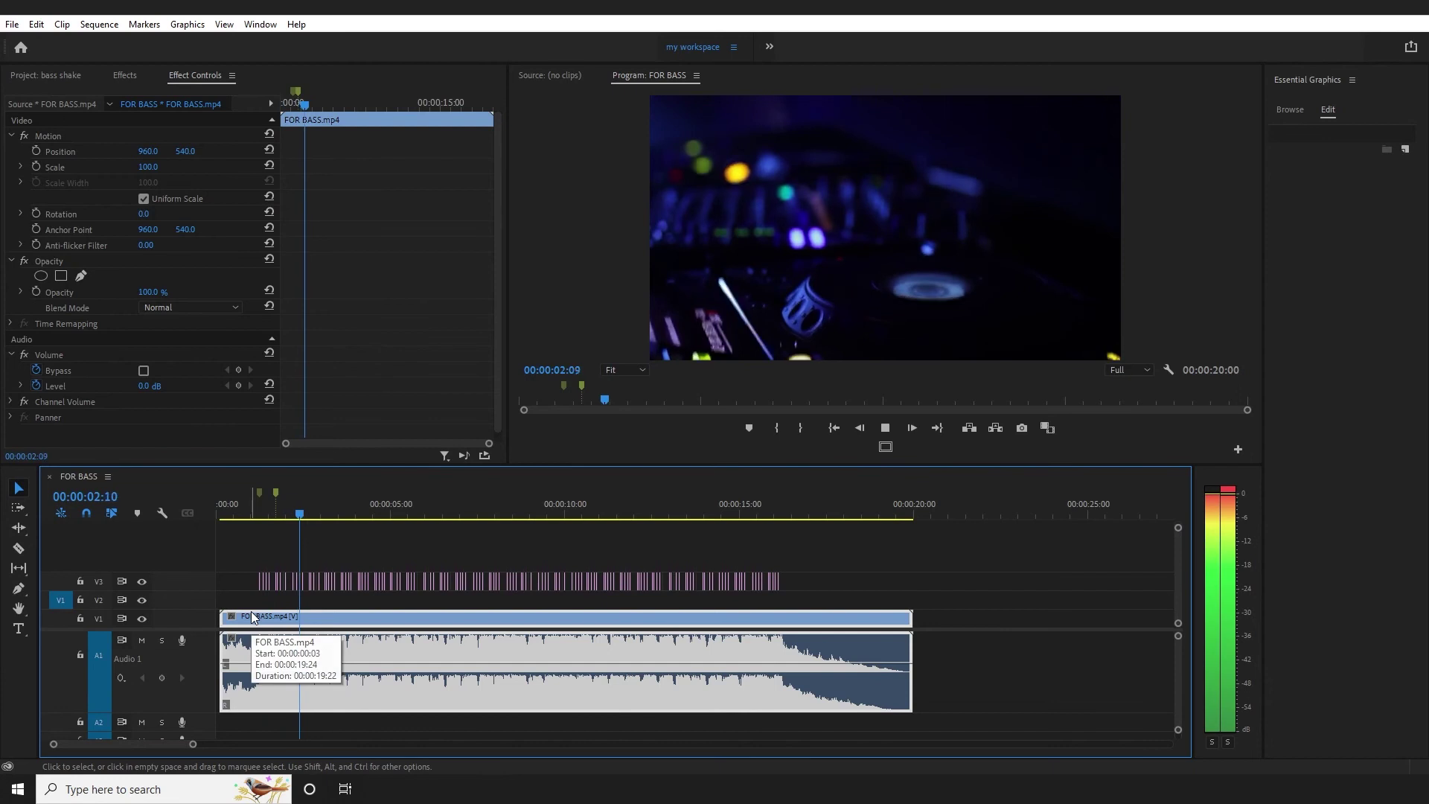
pyautogui.press('space')
pyautogui.click(344, 561)
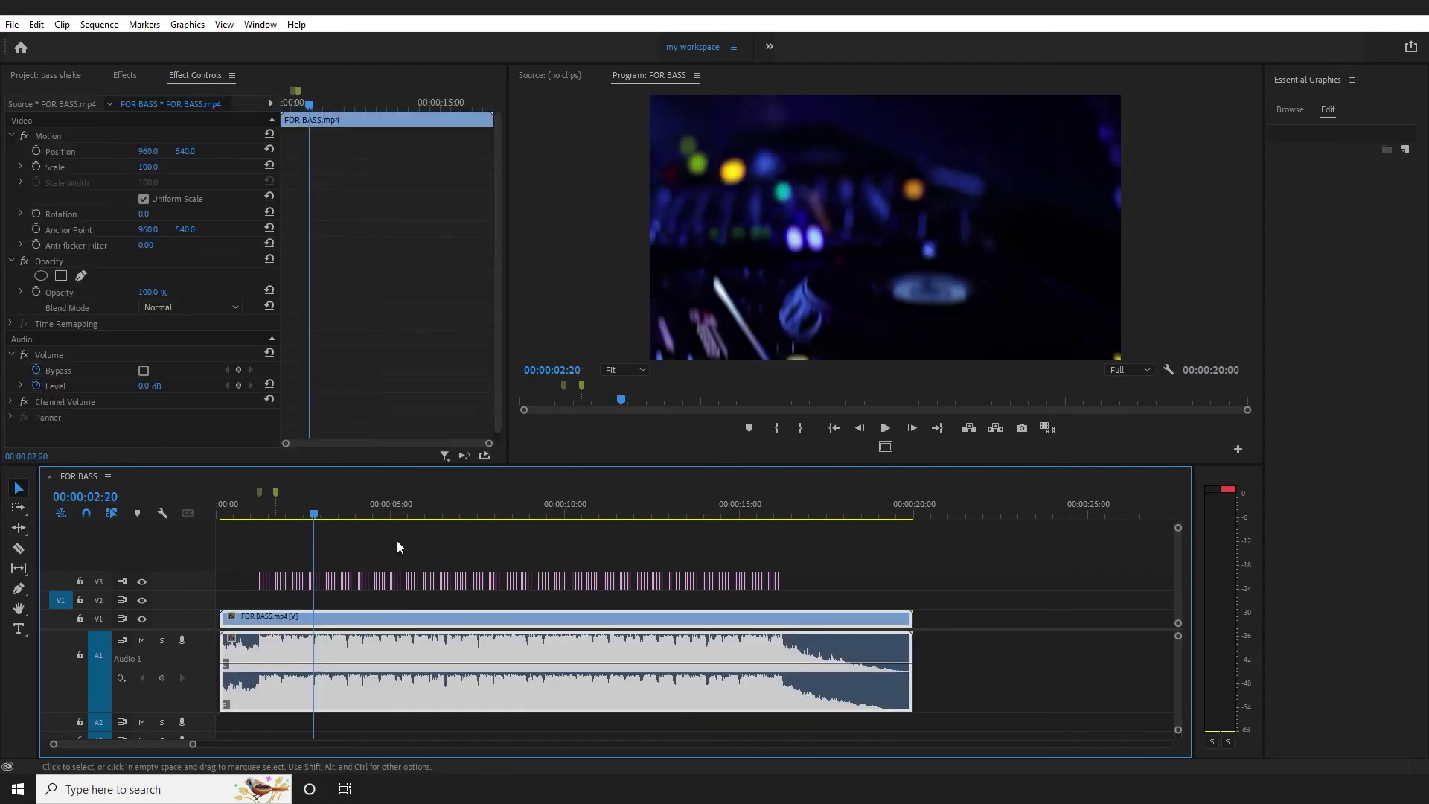
pyautogui.click(396, 540)
# - Add a 'BASS SHAKE EFFECT' text title on the video frame
pyautogui.click(19, 629)
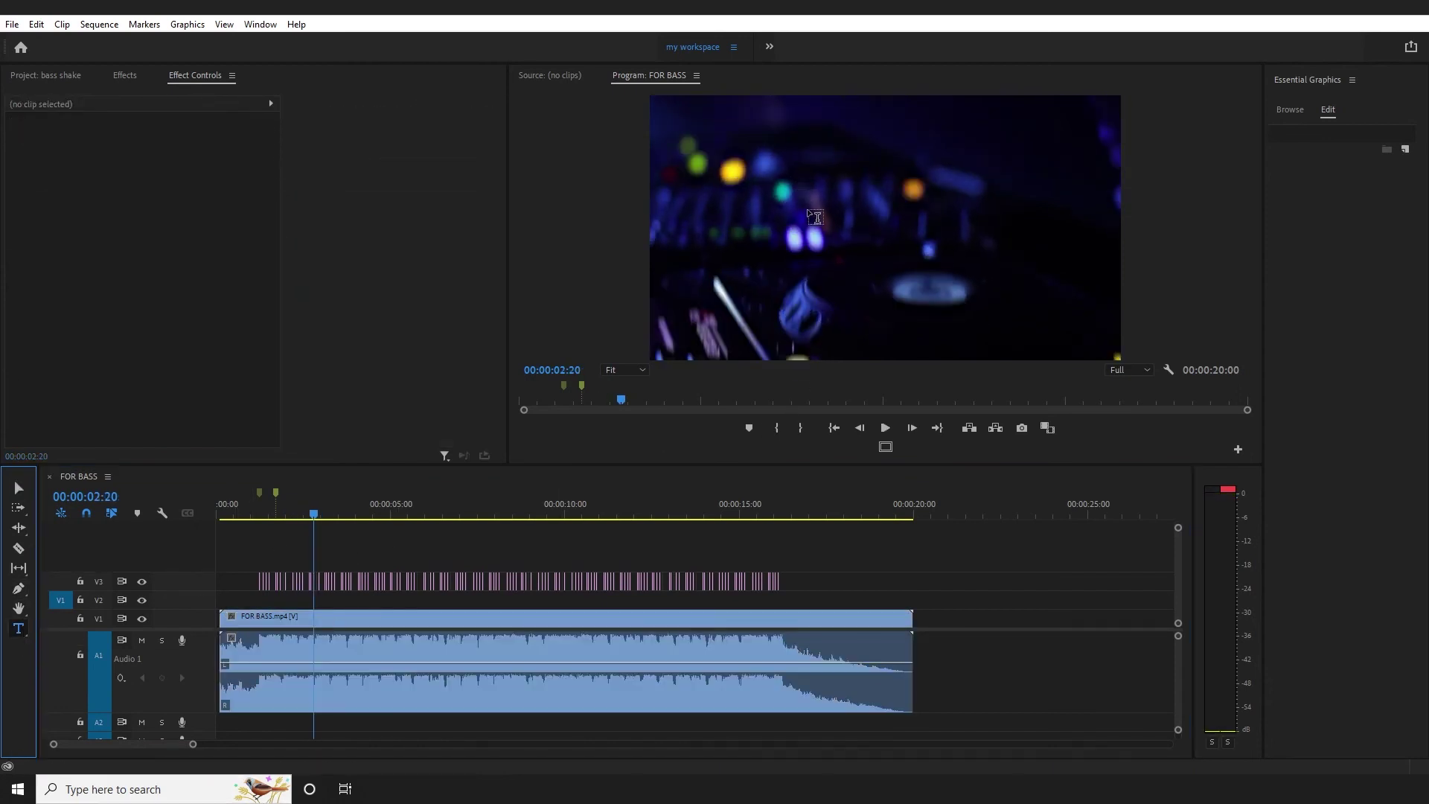
pyautogui.click(809, 212)
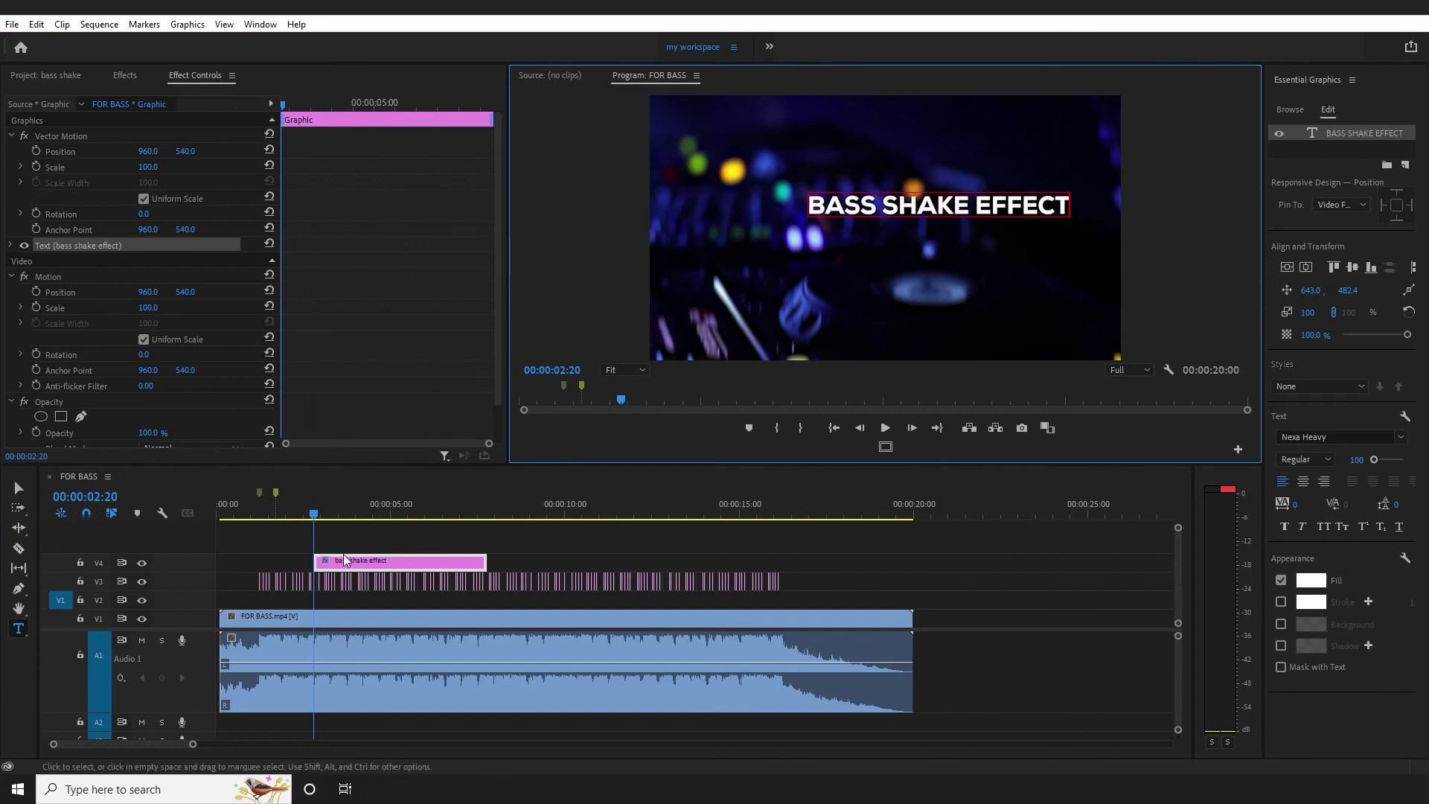
pyautogui.click(19, 488)
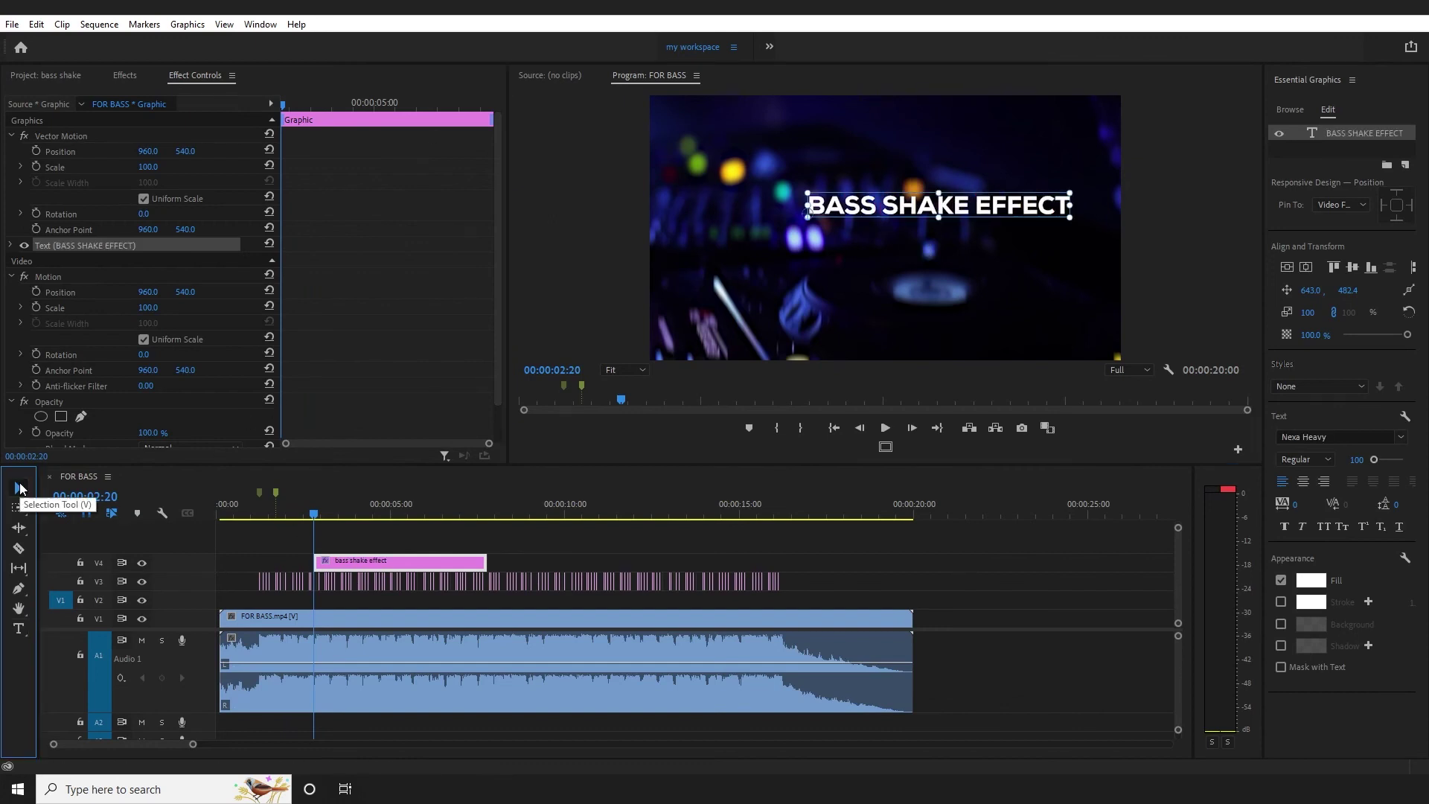
# - Centre the title vertically and horizontally using the Essential Graphics align controls
pyautogui.click(1333, 268)
pyautogui.click(1352, 268)
pyautogui.moveTo(1264, 304); pyautogui.dragTo(1213, 304)
pyautogui.click(1383, 268)
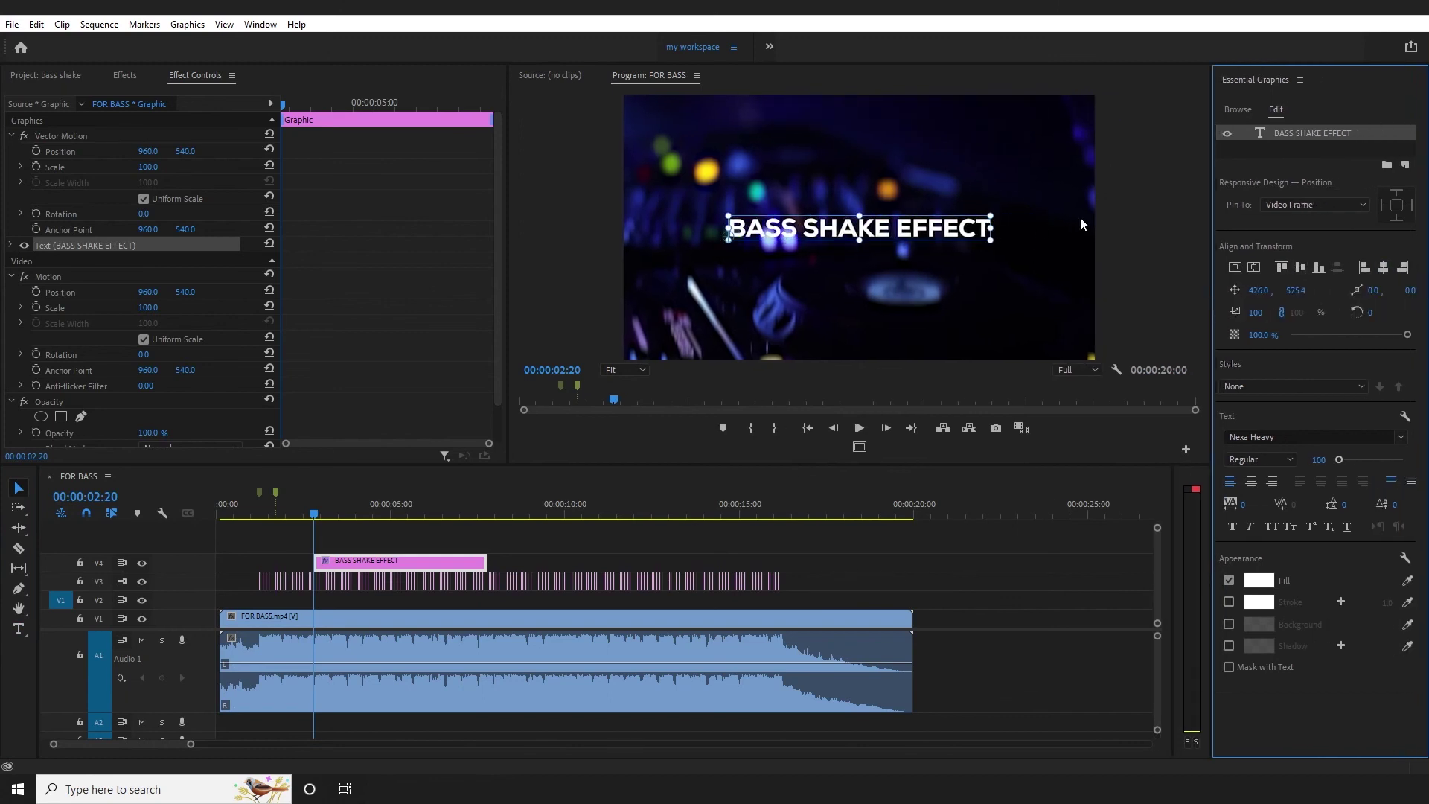
# - Move the title clip down to V2 and extend it to the end of the video
pyautogui.click(1116, 215)
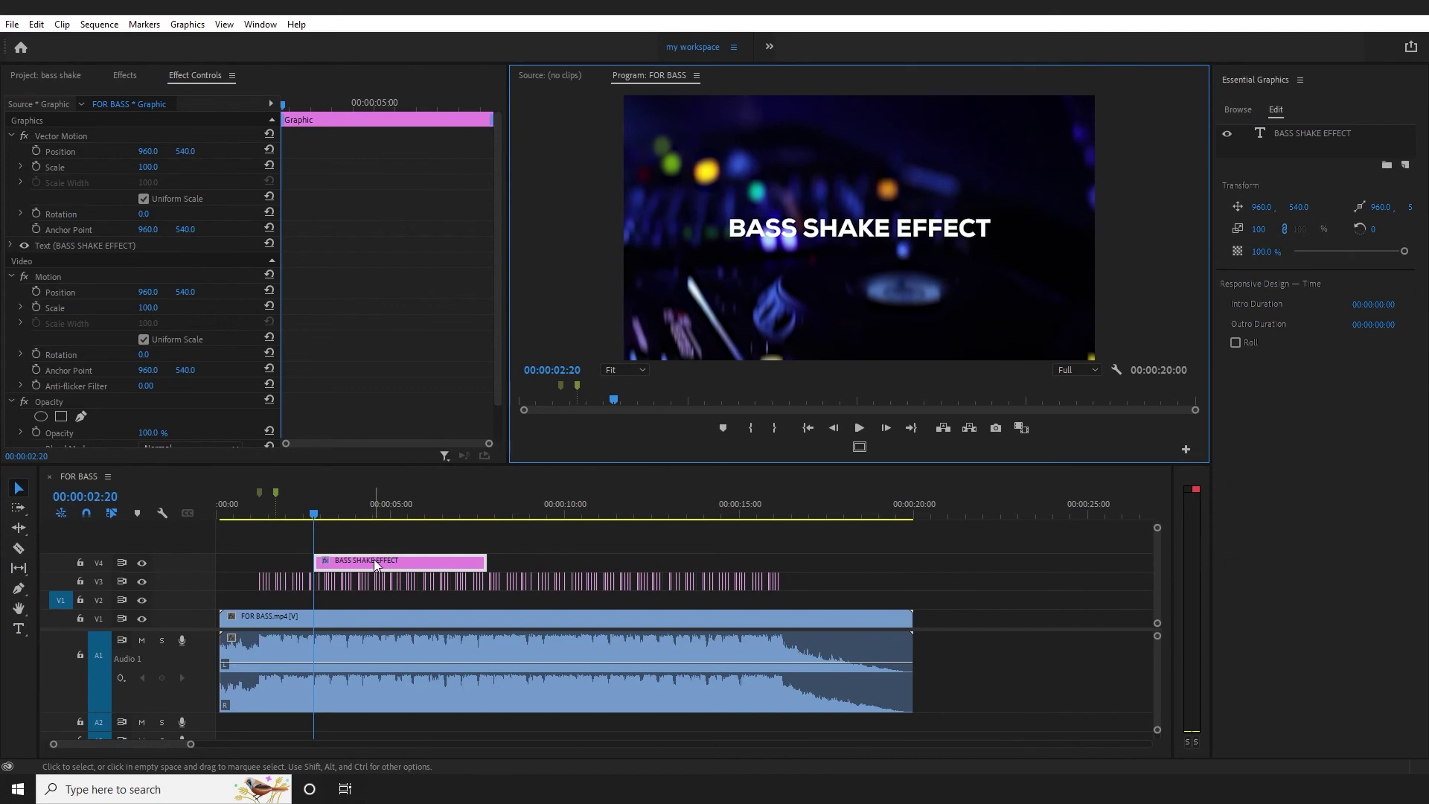
pyautogui.moveTo(376, 566); pyautogui.dragTo(270, 600)
pyautogui.moveTo(381, 597); pyautogui.dragTo(909, 616)
pyautogui.click(881, 574)
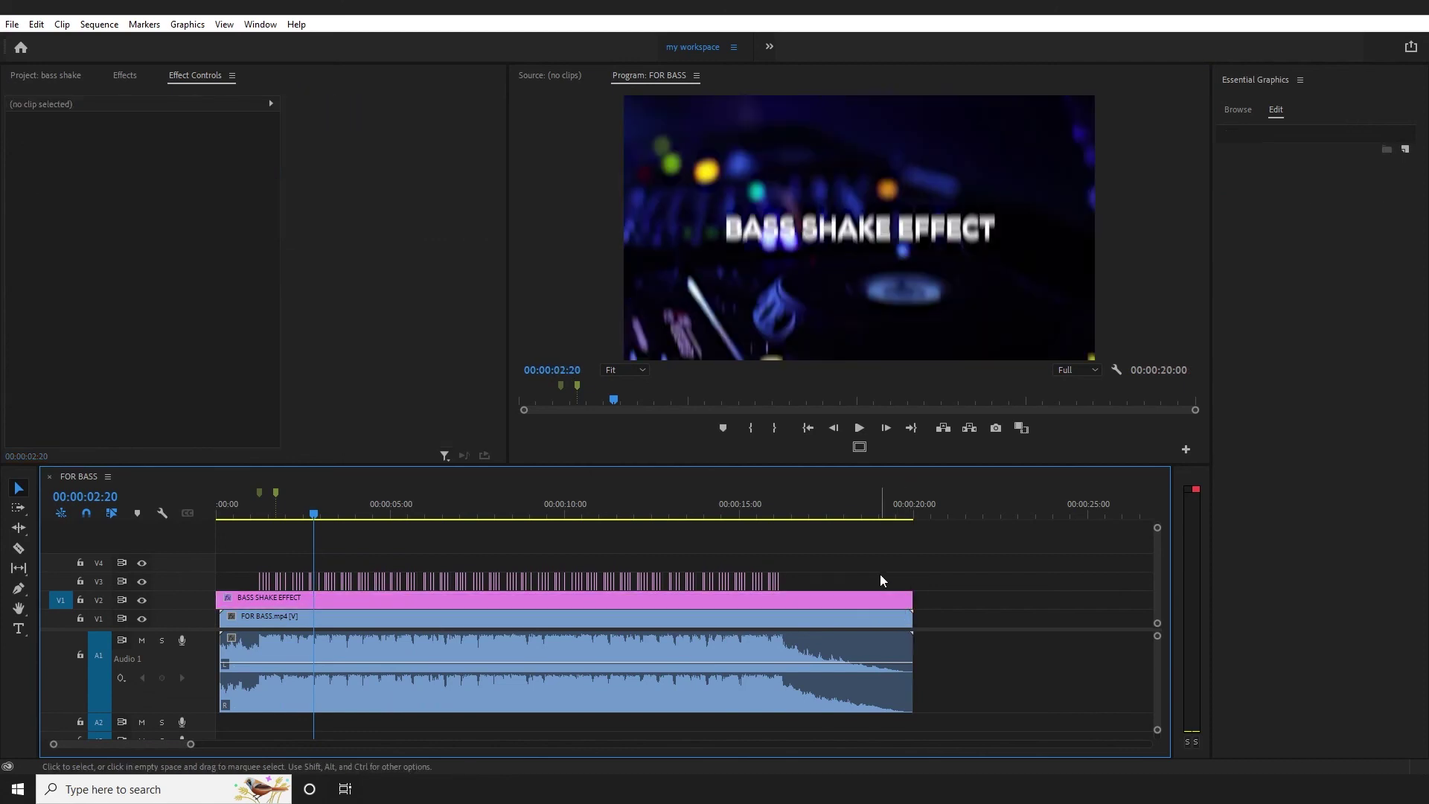
pyautogui.press('Home')
pyautogui.press('space')
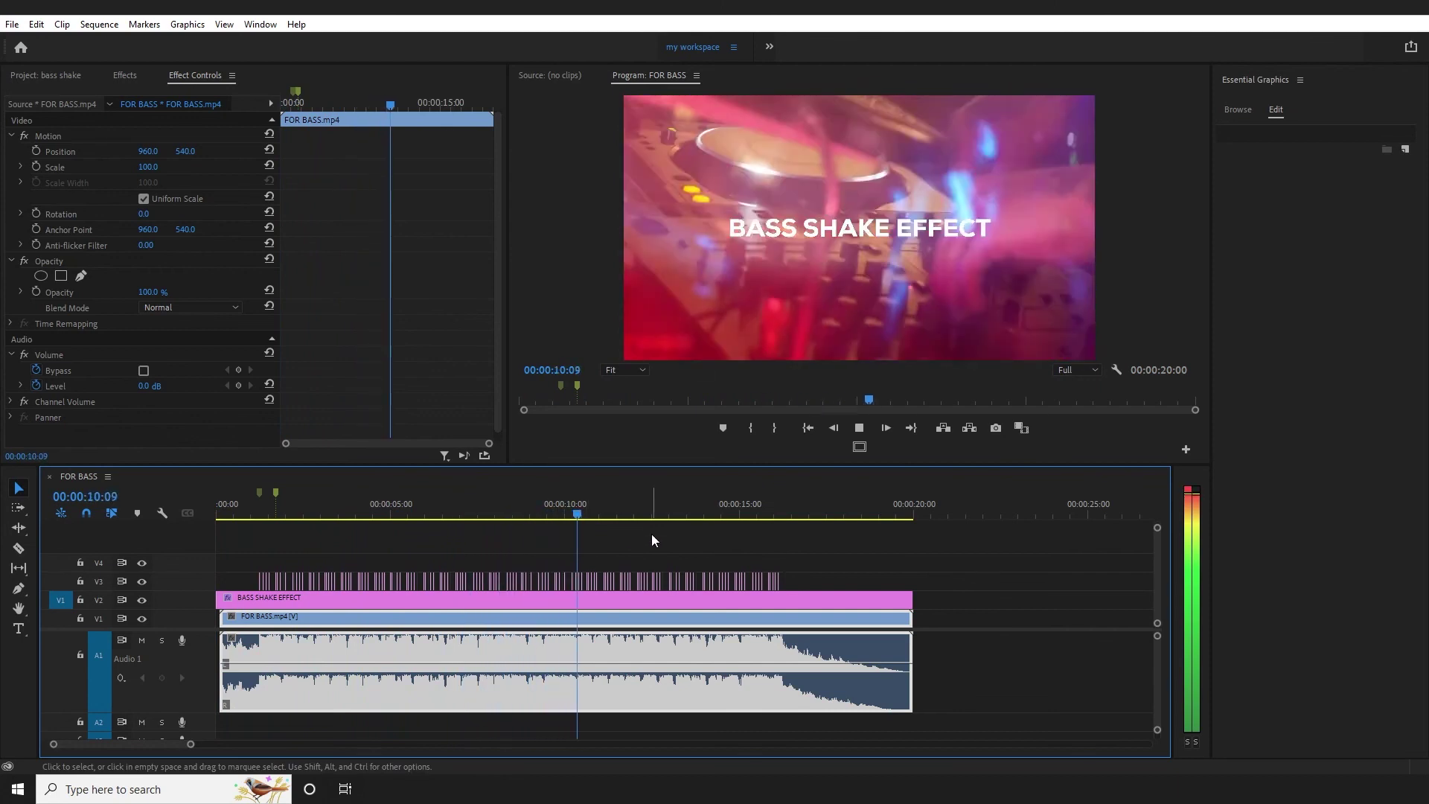
pyautogui.click(651, 534)
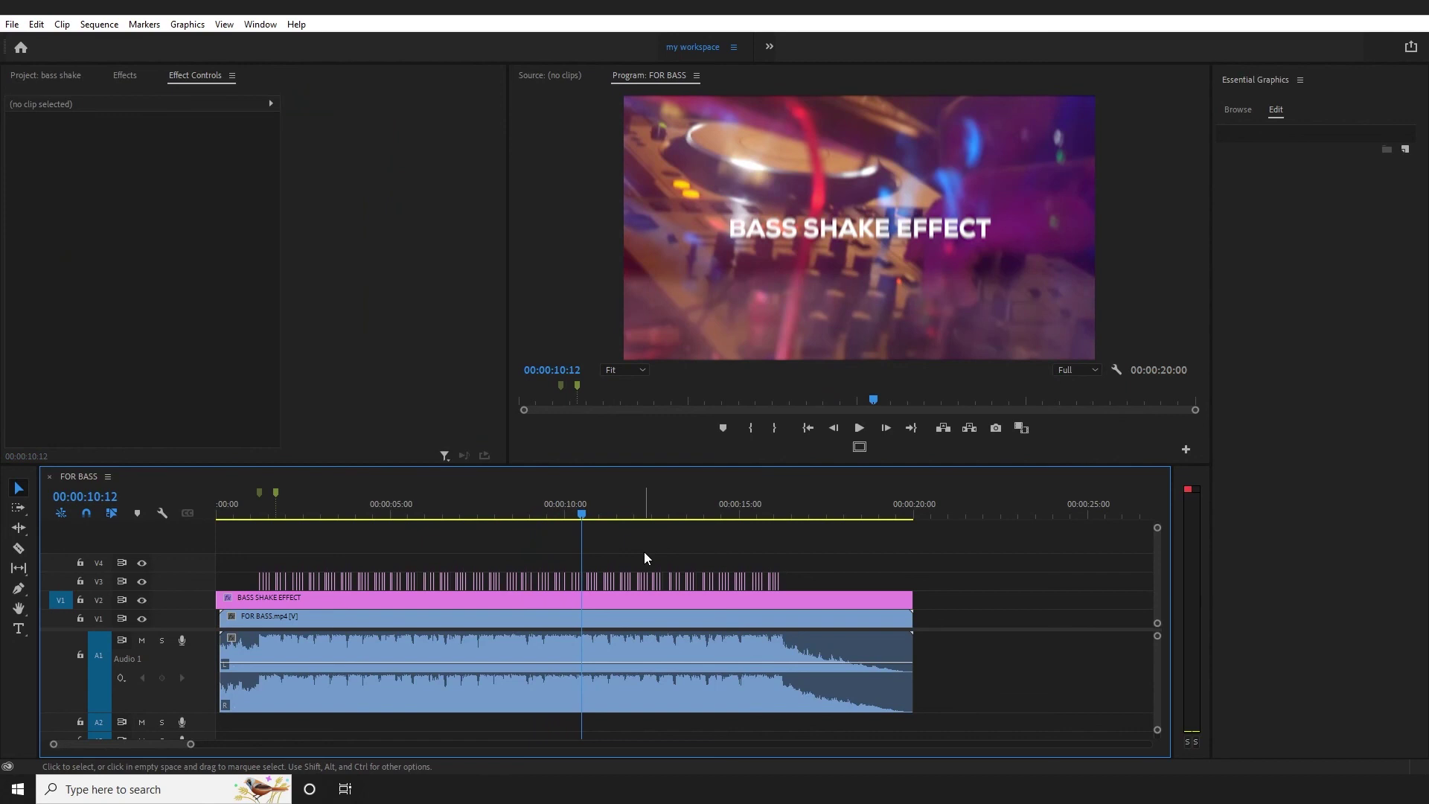